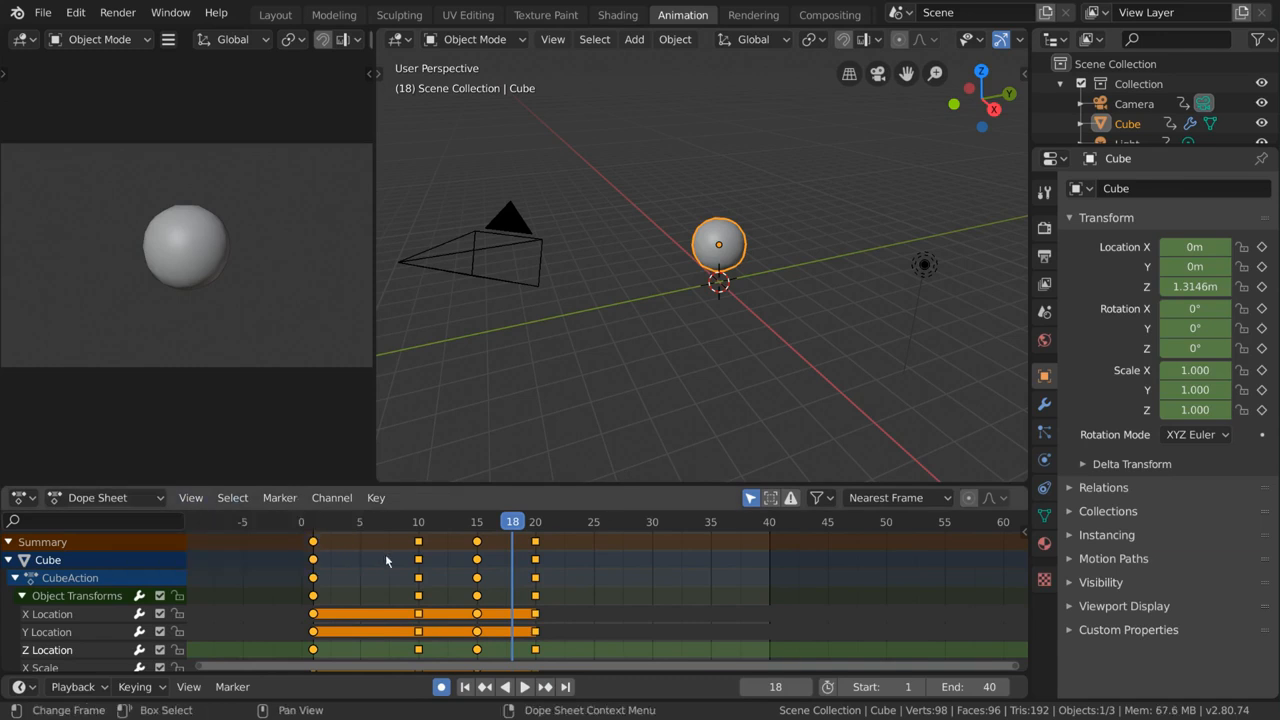
middle_click_drag(387, 556, 448, 554)
key("g")
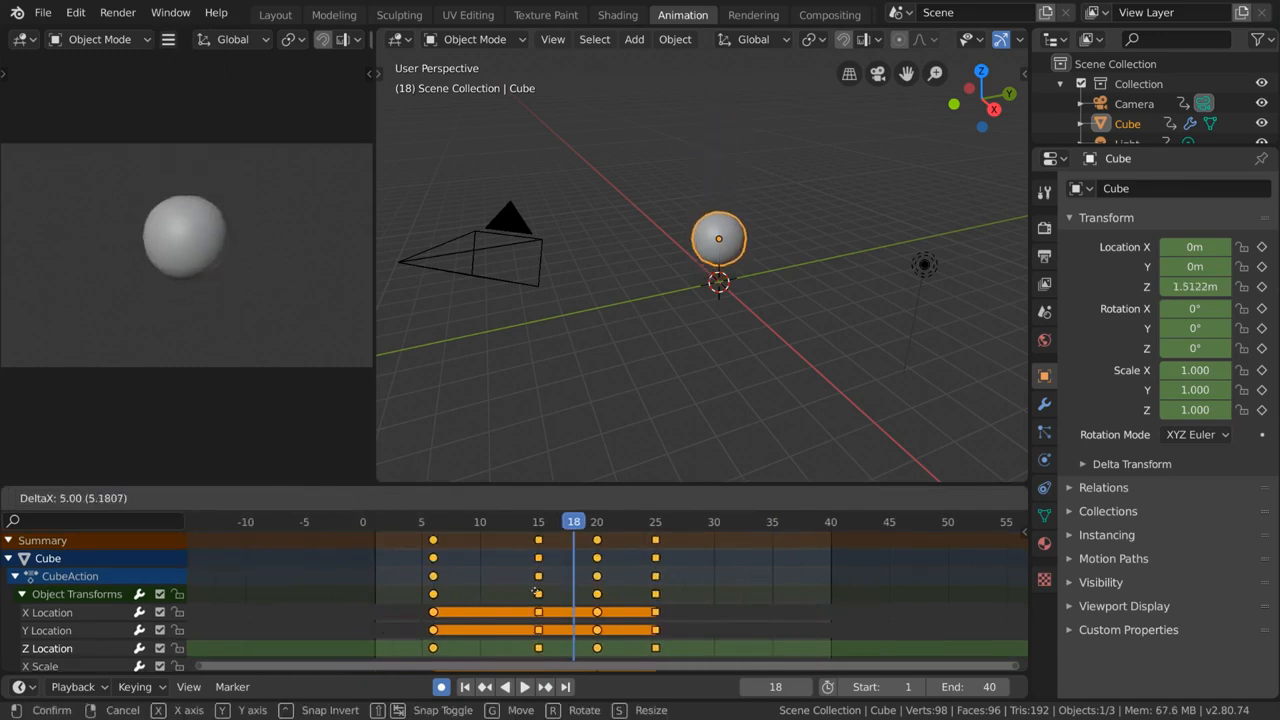
right_click(495, 580)
key("s")
right_click(513, 594)
- Stretch all of the cube's keyframes out from frame 1 so that the last ones land on frame 30
key("shift+Left")
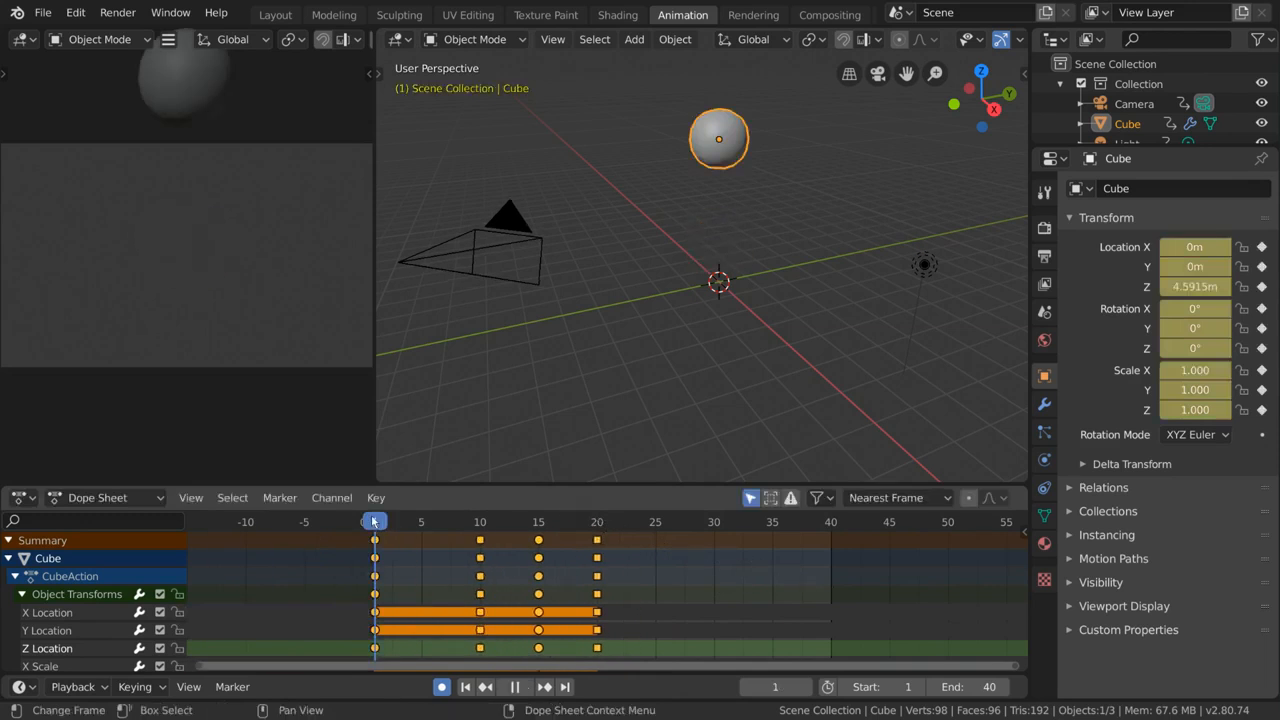
key("s")
left_click(705, 590)
- Delete all of the cube's keyframes and undo that deletion
key("x")
left_click(702, 586)
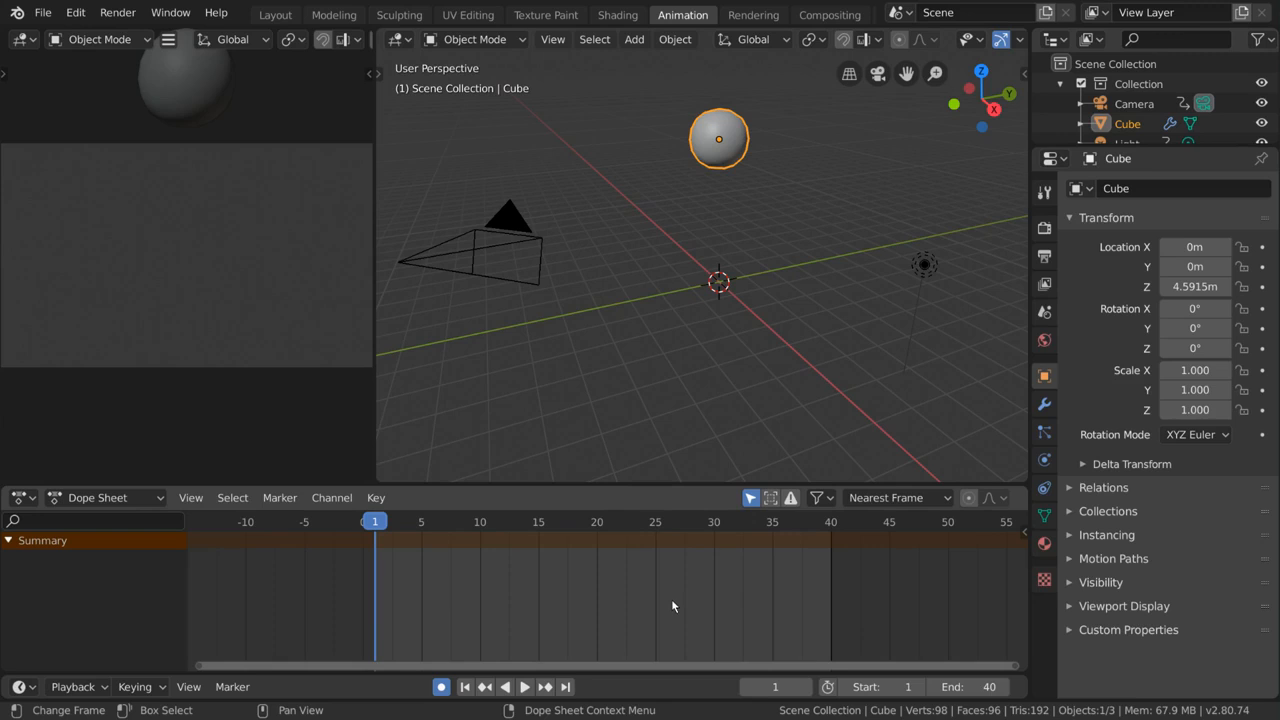
key("ctrl+z")
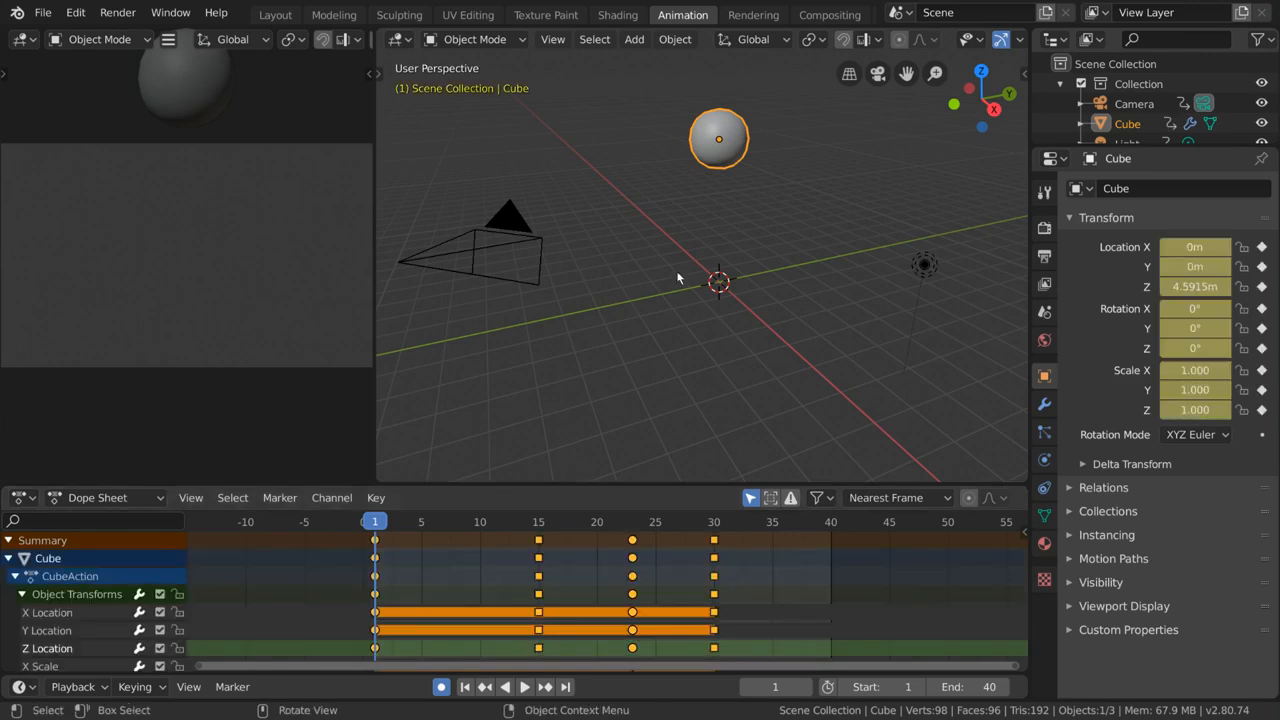
- In the Layout workspace, split the 3D viewport horizontally and change the lower area to a Dope Sheet
left_click(276, 15)
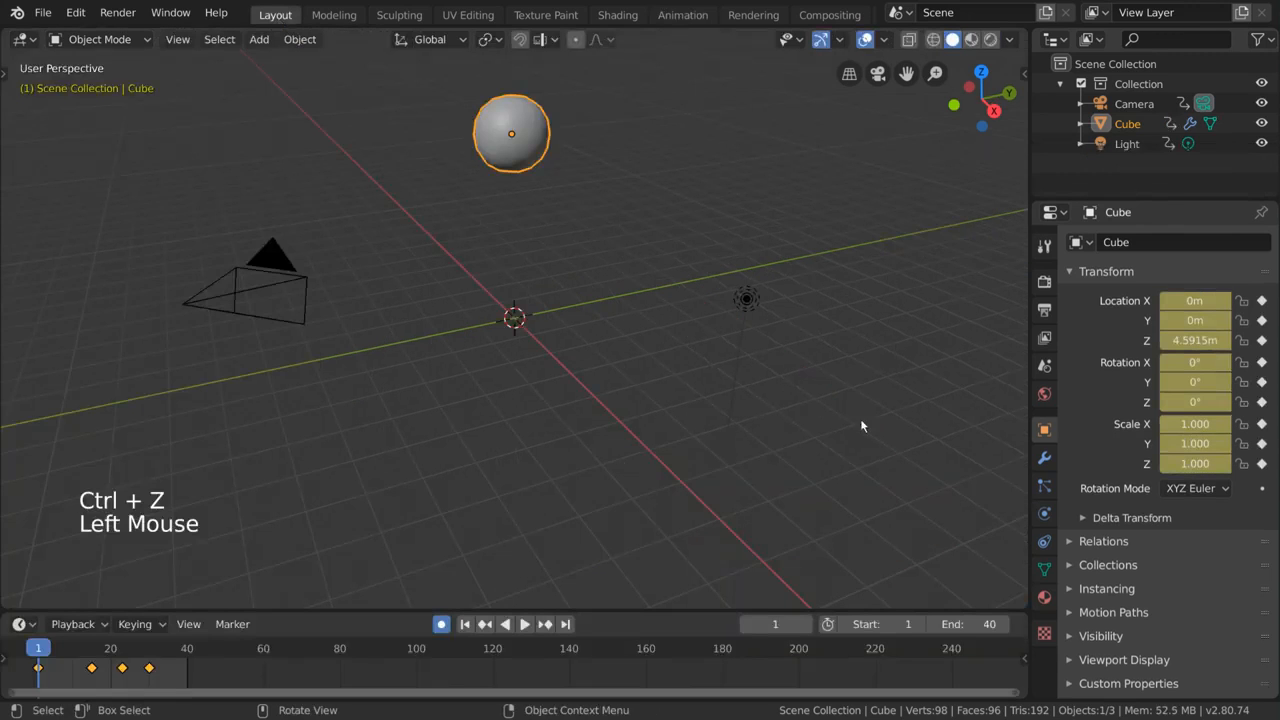
right_click(1028, 414)
left_click(1053, 415)
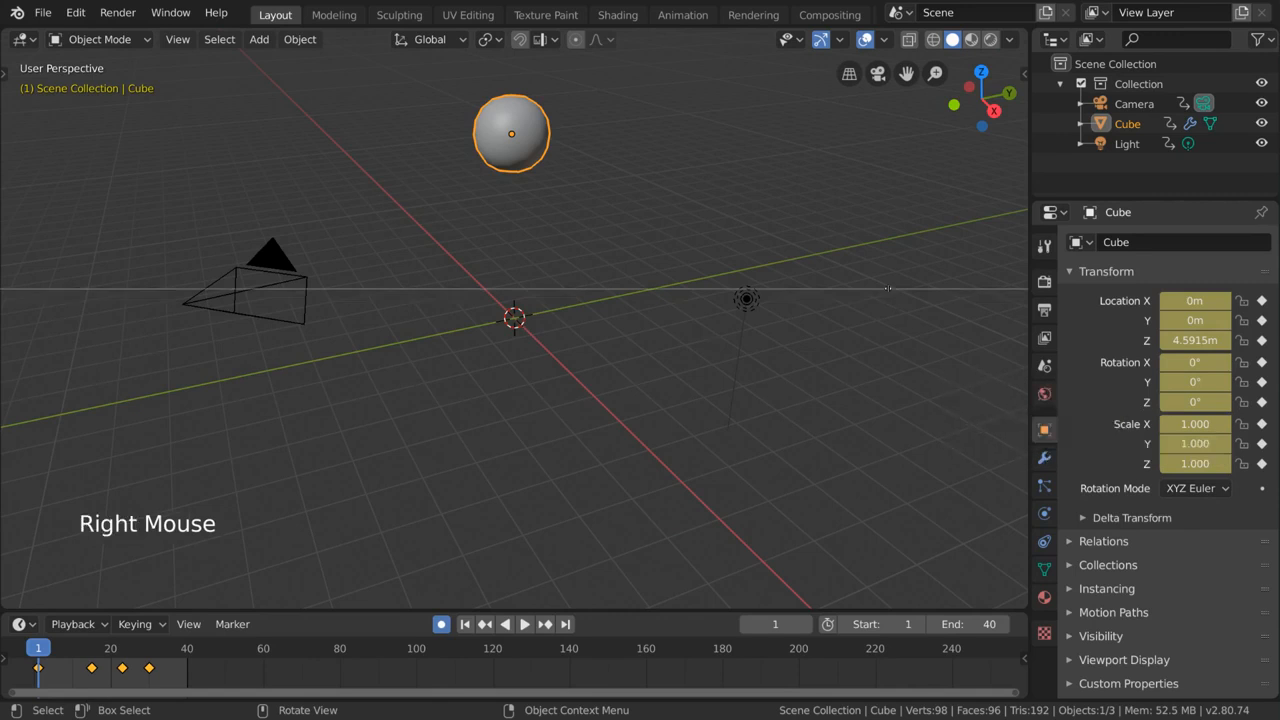
left_click(920, 333)
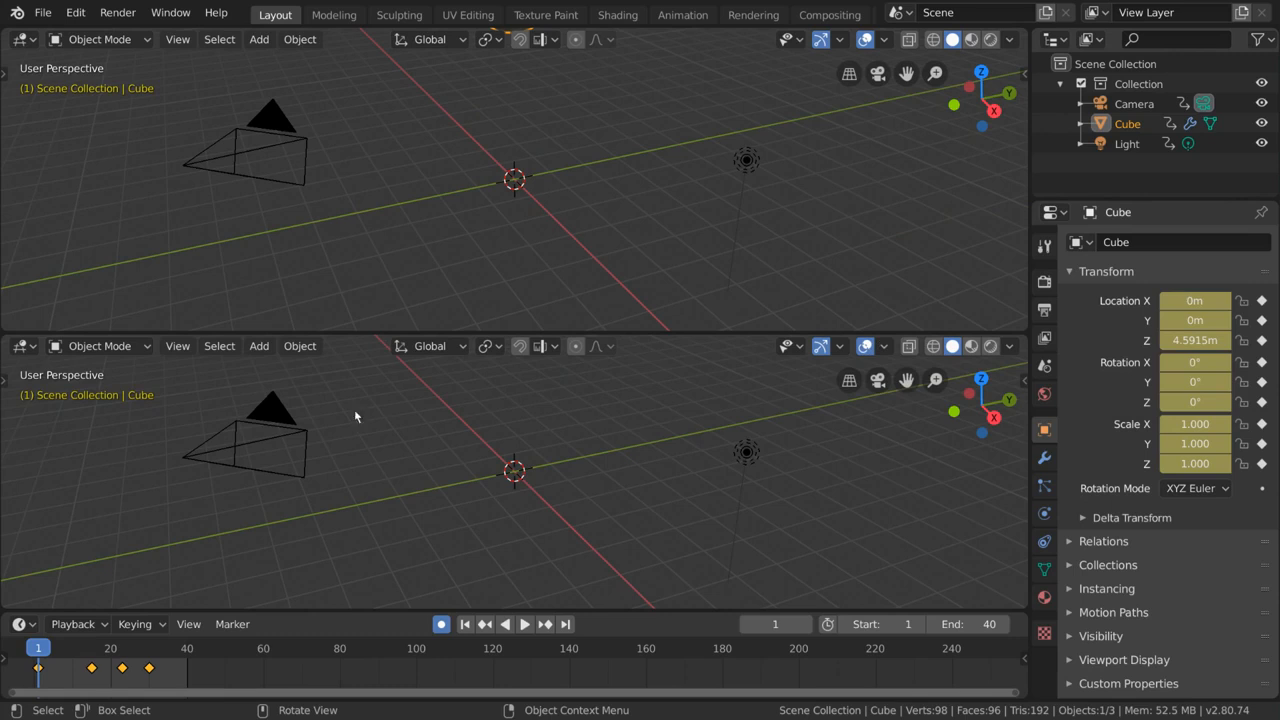
left_click(24, 346)
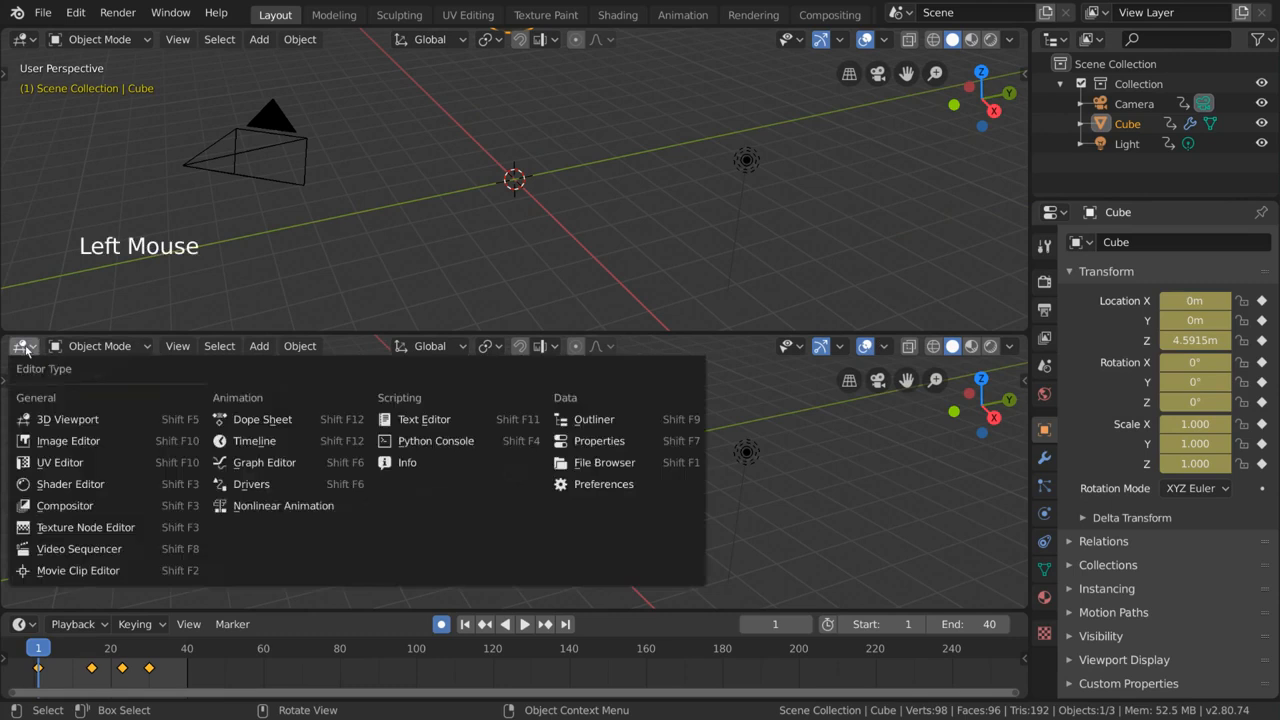
left_click(296, 424)
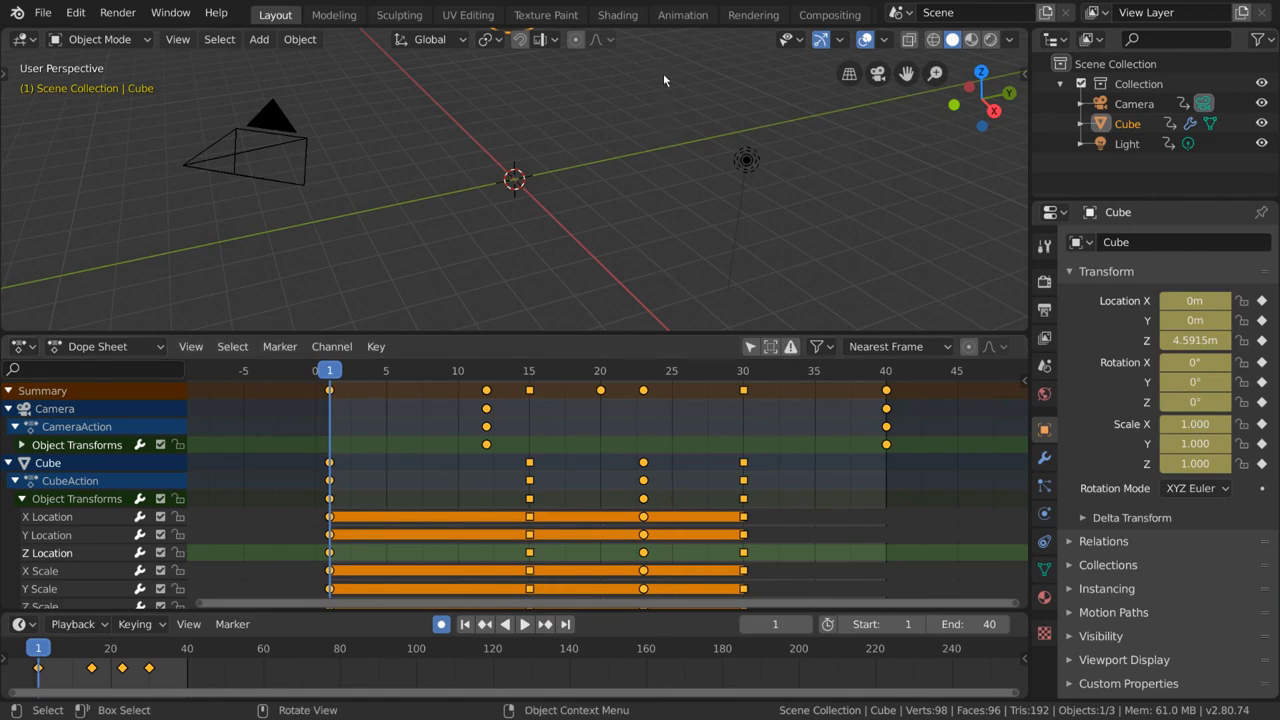
- Return to the Animation workspace and select only the cube's frame 1 keyframes, trying to move them
left_click(664, 16)
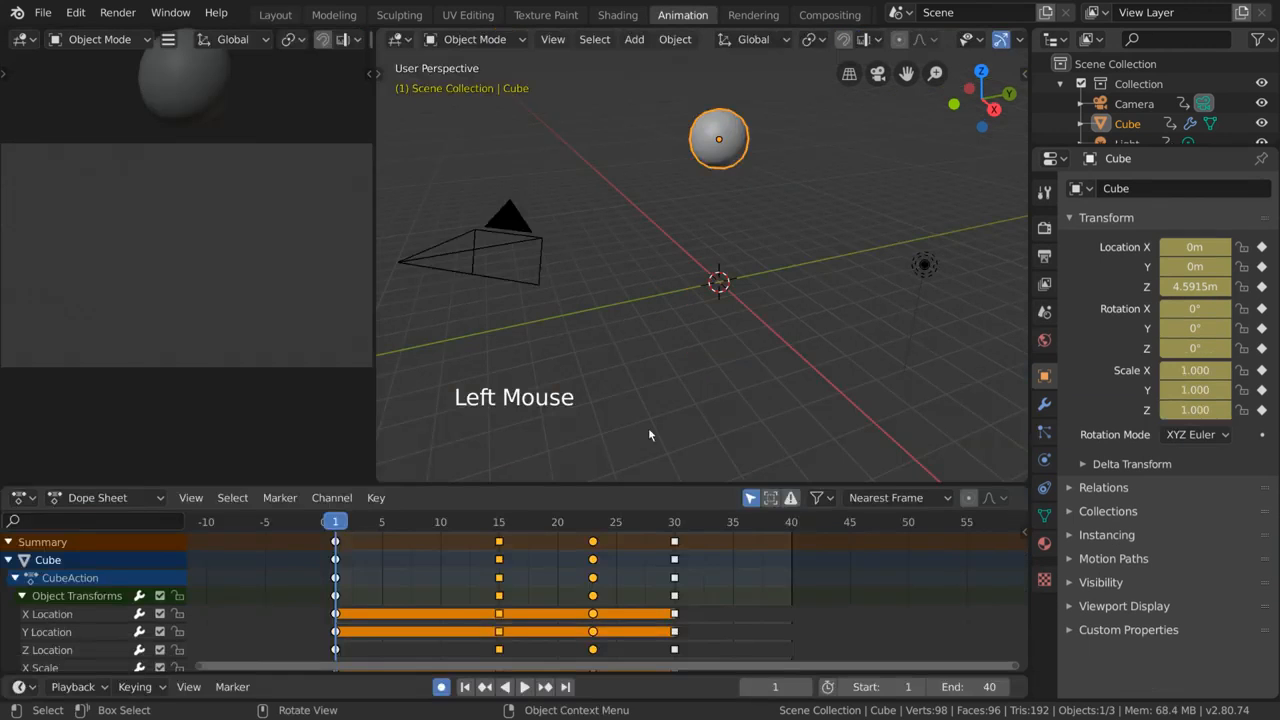
key("a")
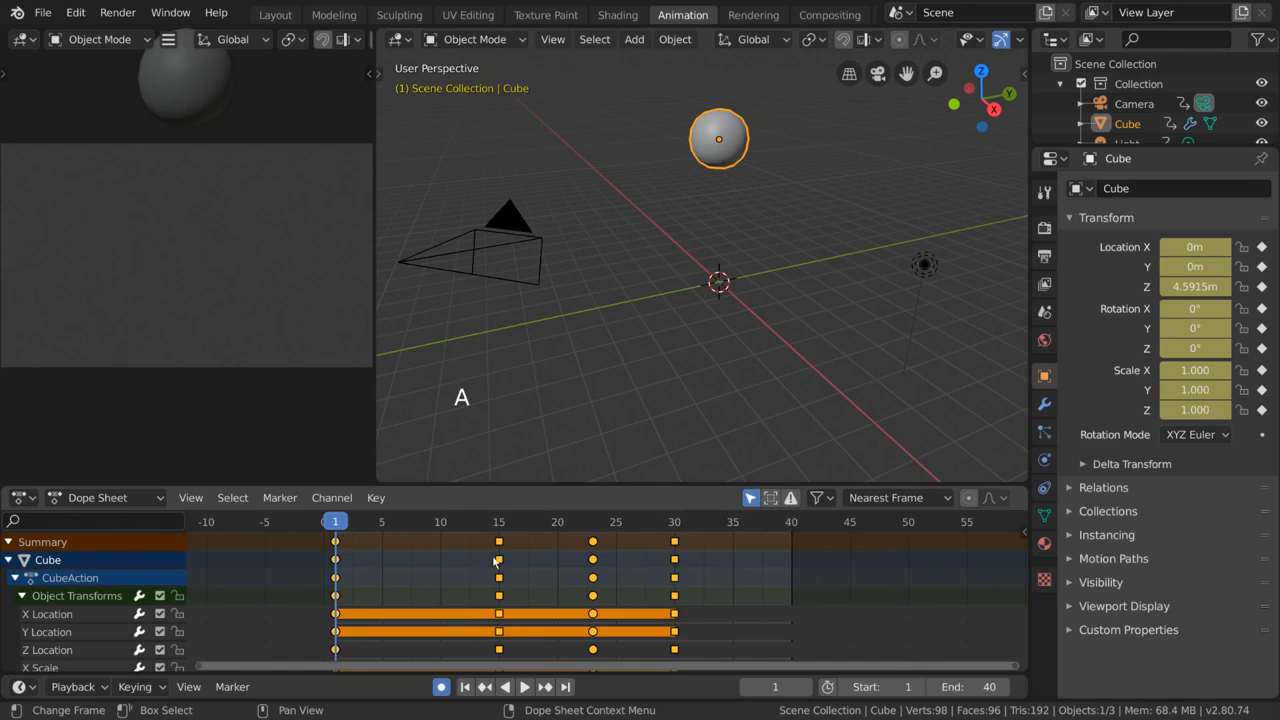
left_click(336, 546)
key("g")
key("Escape")
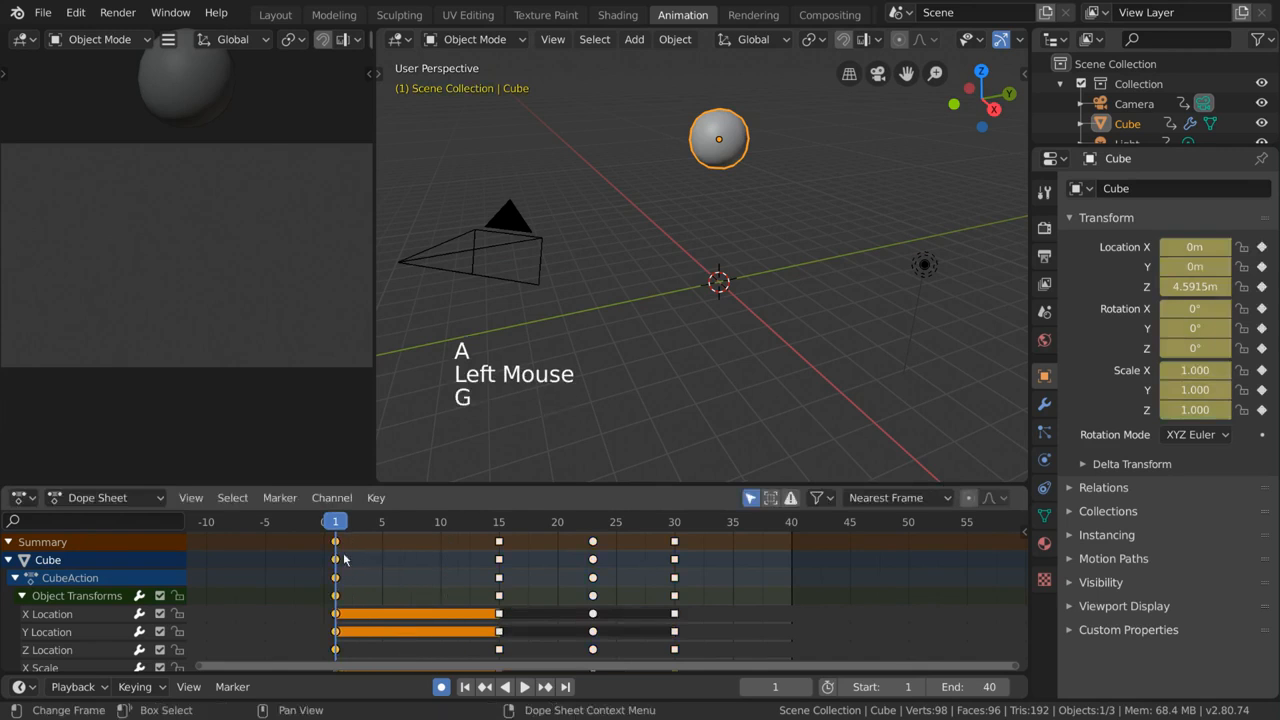
- Select all of the cube's keyframes and try moving them and scaling them from frame 1
key("a")
key("g")
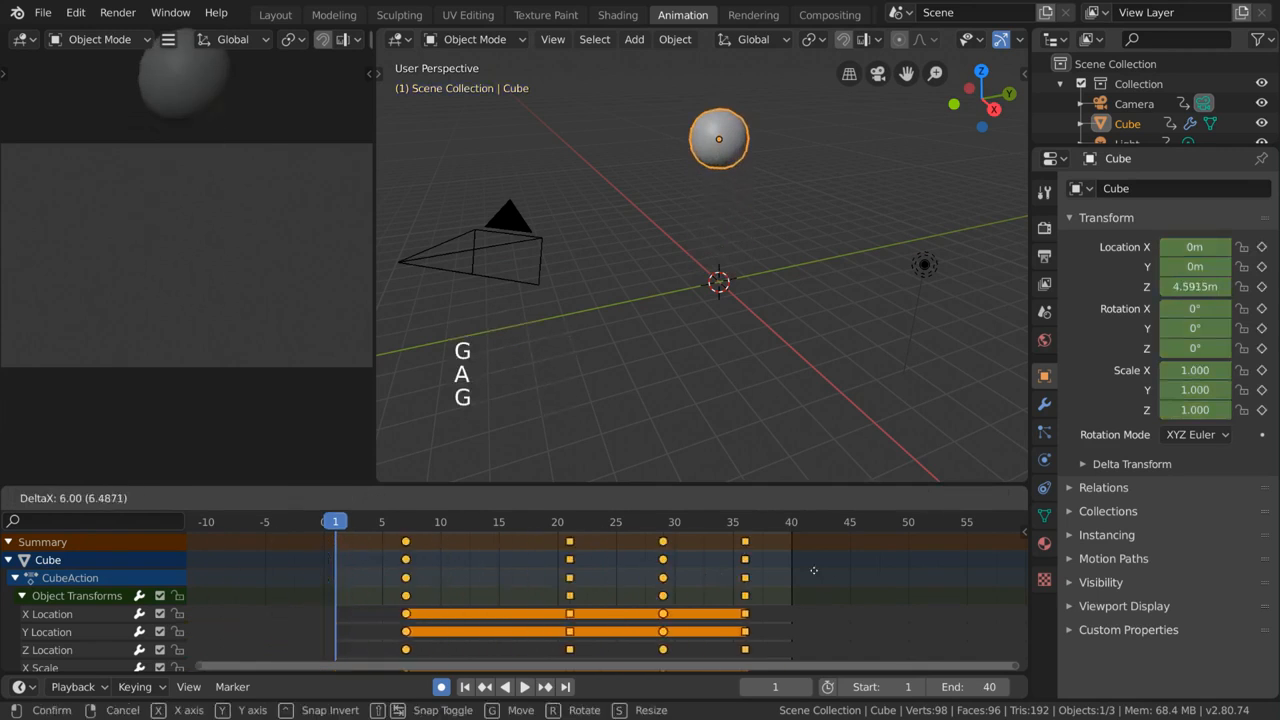
key("Escape")
key("s")
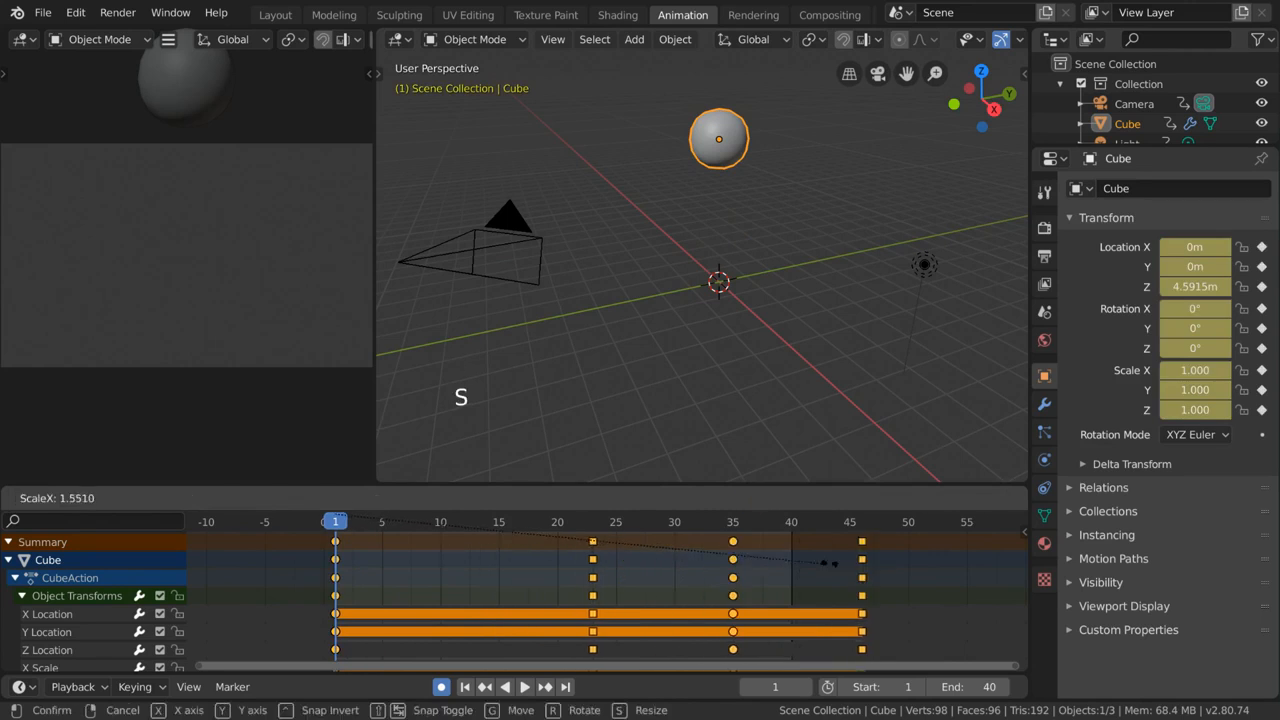
key("Escape")
- Set the current frame to 12 and try scaling and moving the selected keyframes there
left_click_drag(408, 532, 463, 530)
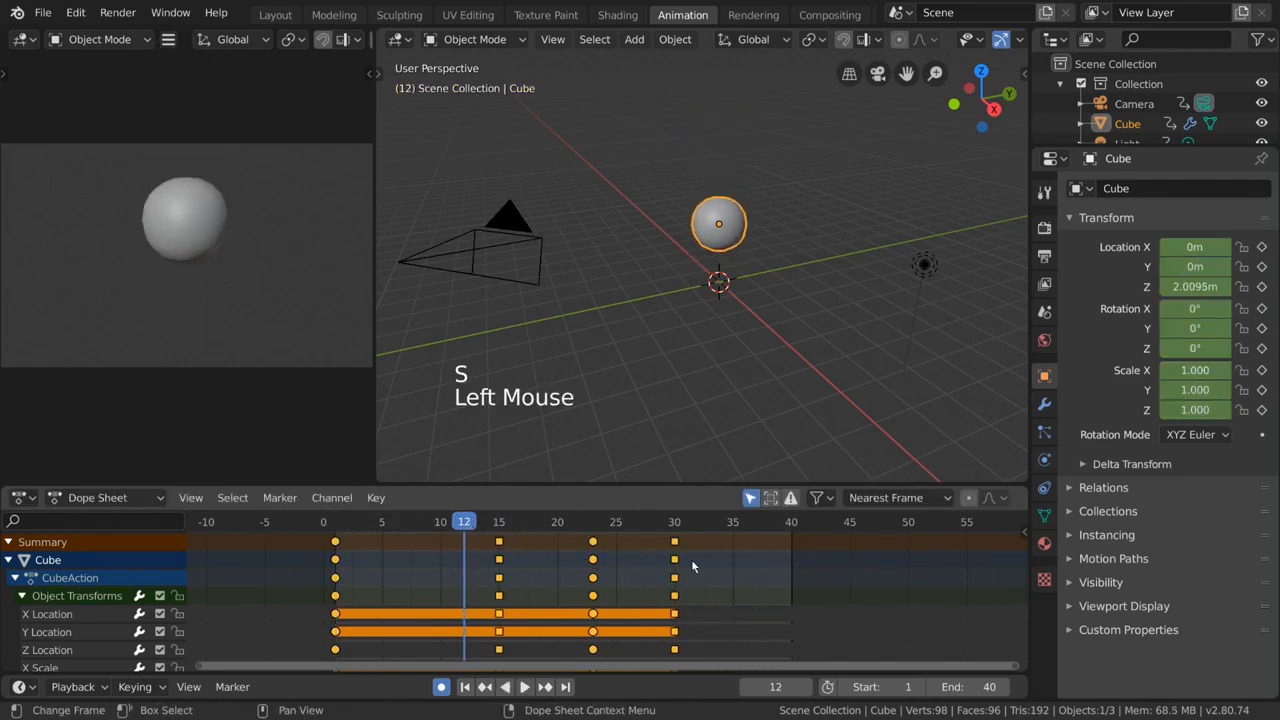
key("s")
key("Escape")
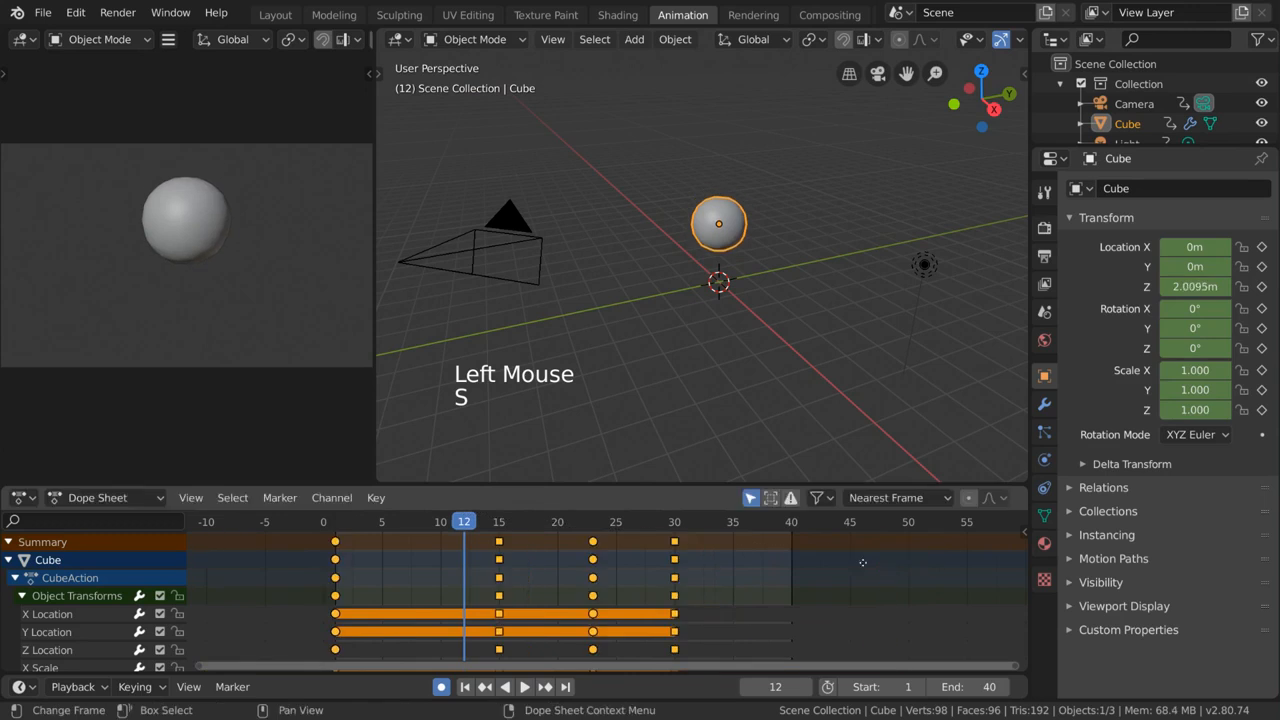
key("g")
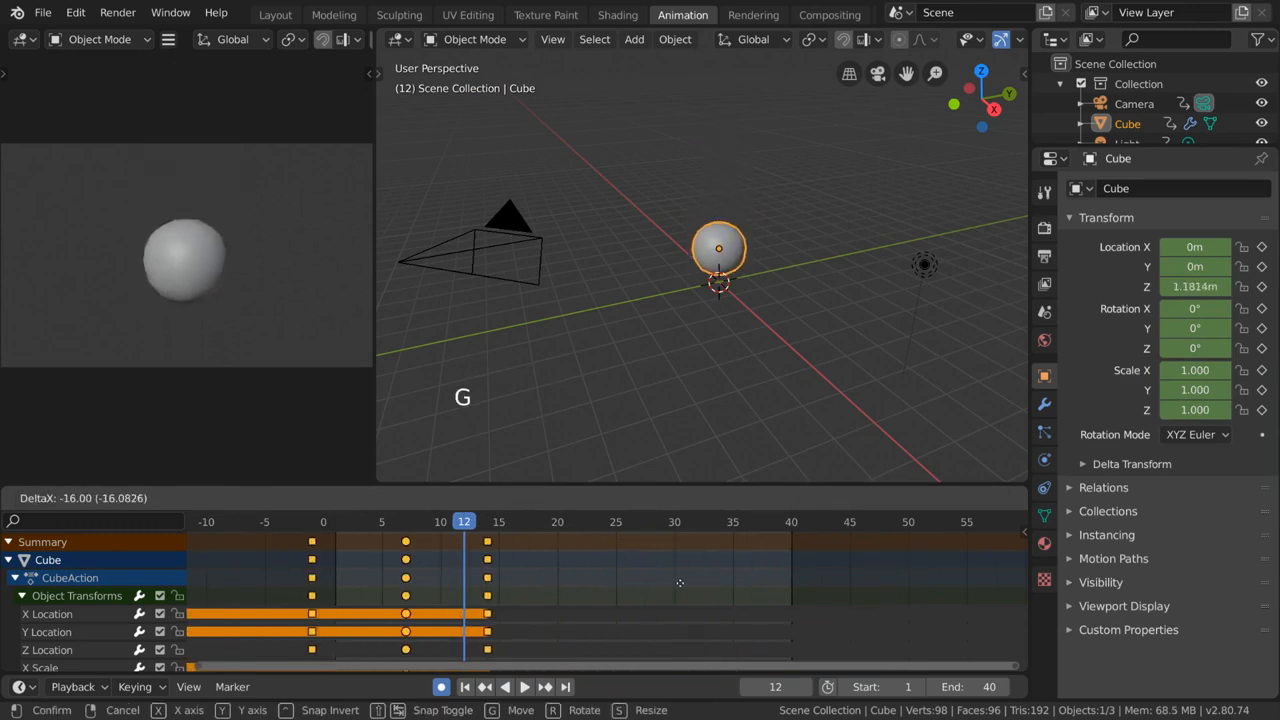
key("Escape")
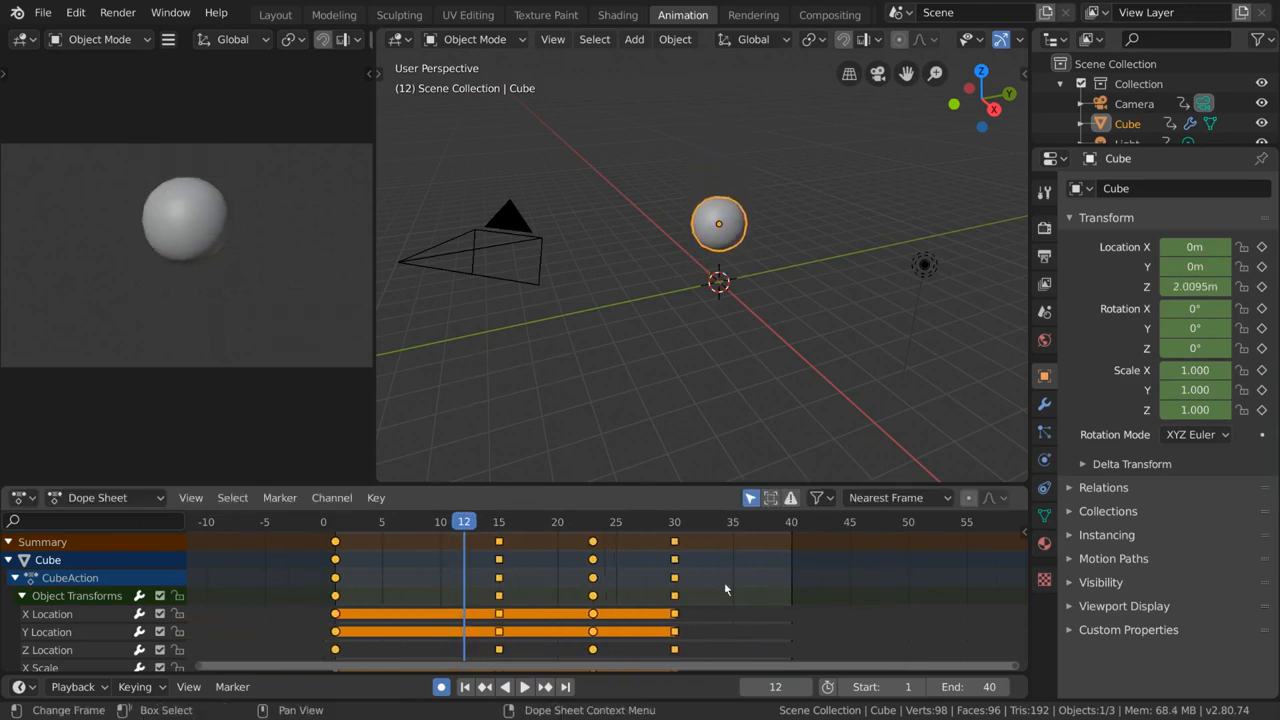
left_click_drag(516, 563, 533, 540)
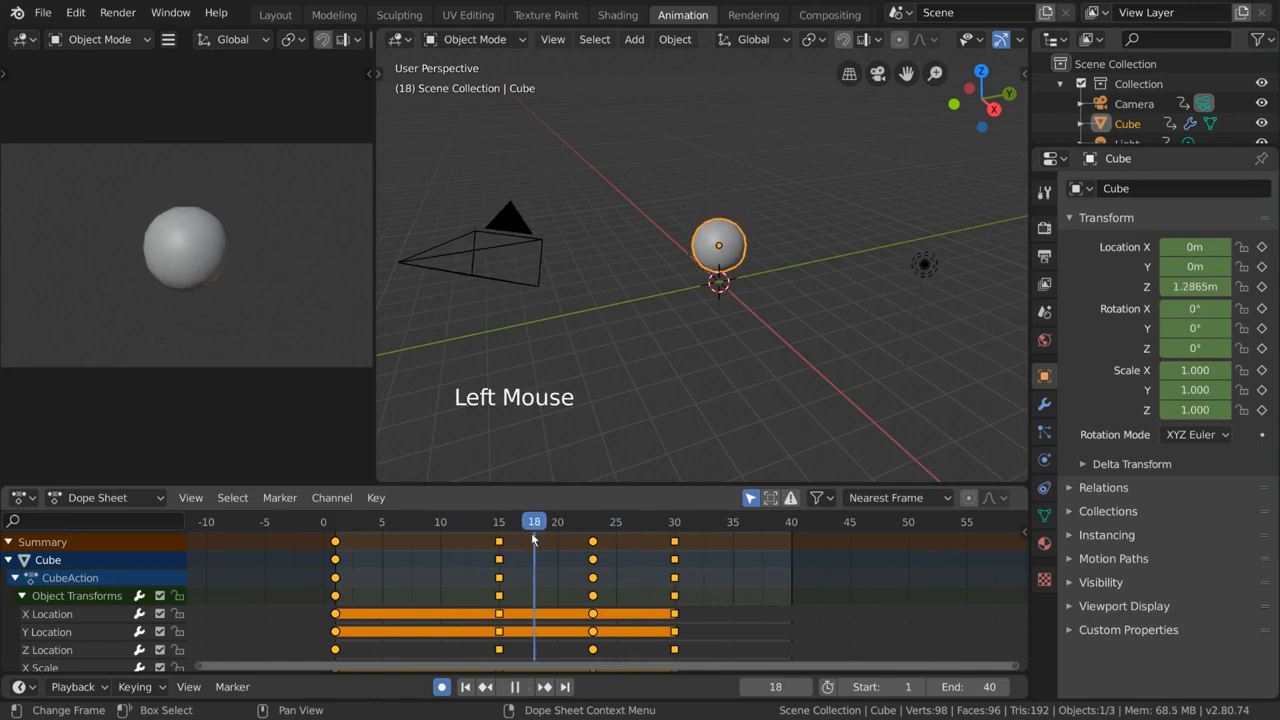
left_click(330, 500)
left_click(280, 500)
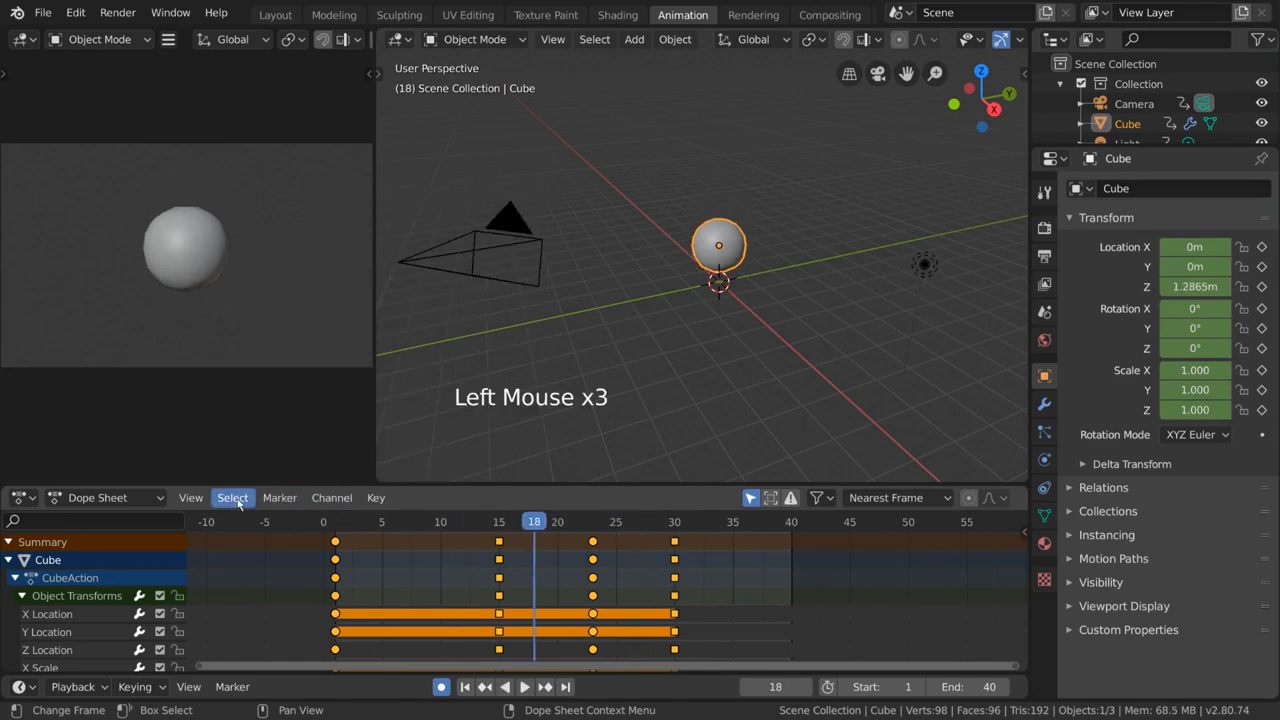
left_click(236, 500)
left_click(380, 502)
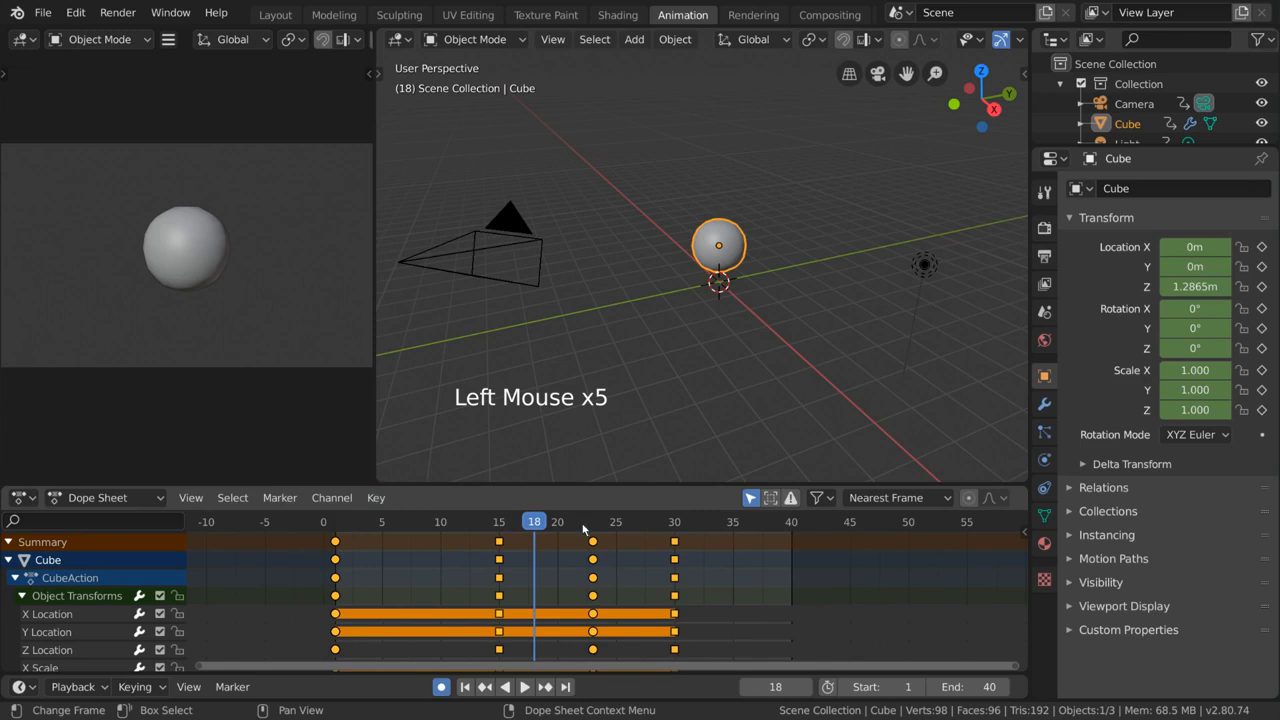
- Set the current frame back to 12 and try shifting all keyframes along the timeline
left_click_drag(585, 529, 463, 522)
key("g")
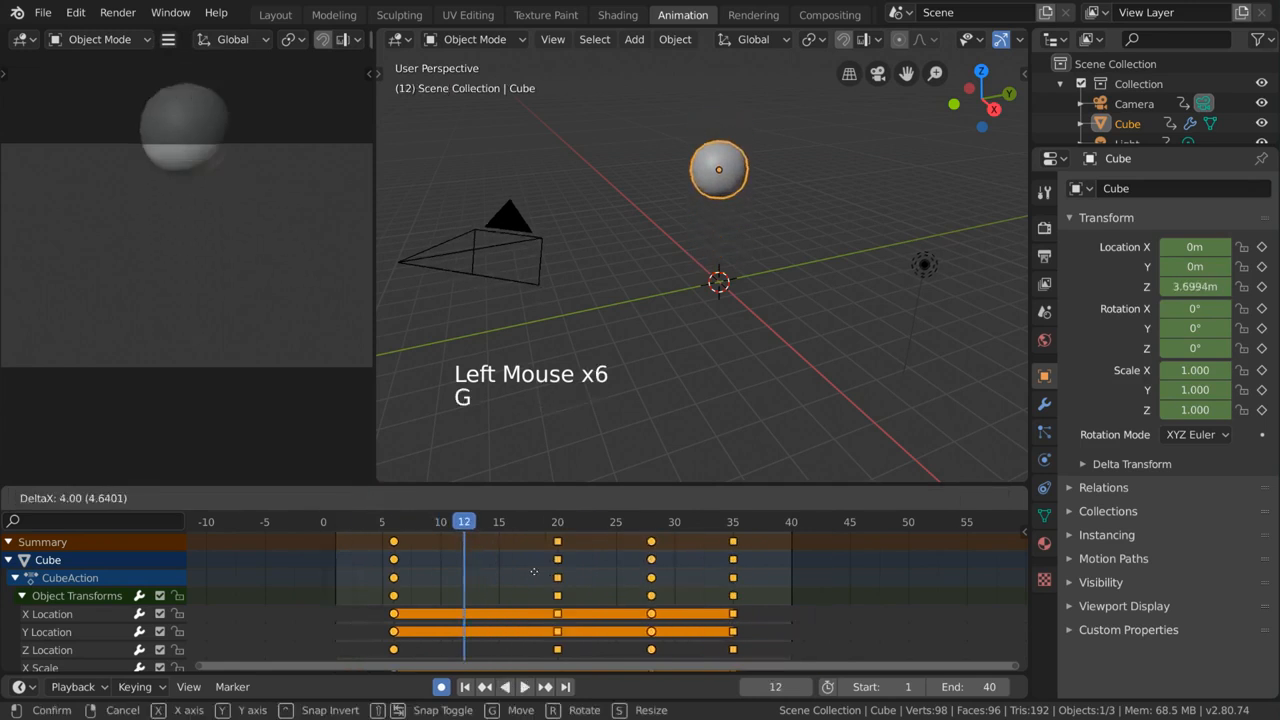
right_click(471, 572)
- Clear the keyframe selection and select the cube's keyframe columns one at a time, finishing with the column at frame 15
key("alt+a")
left_click(335, 542)
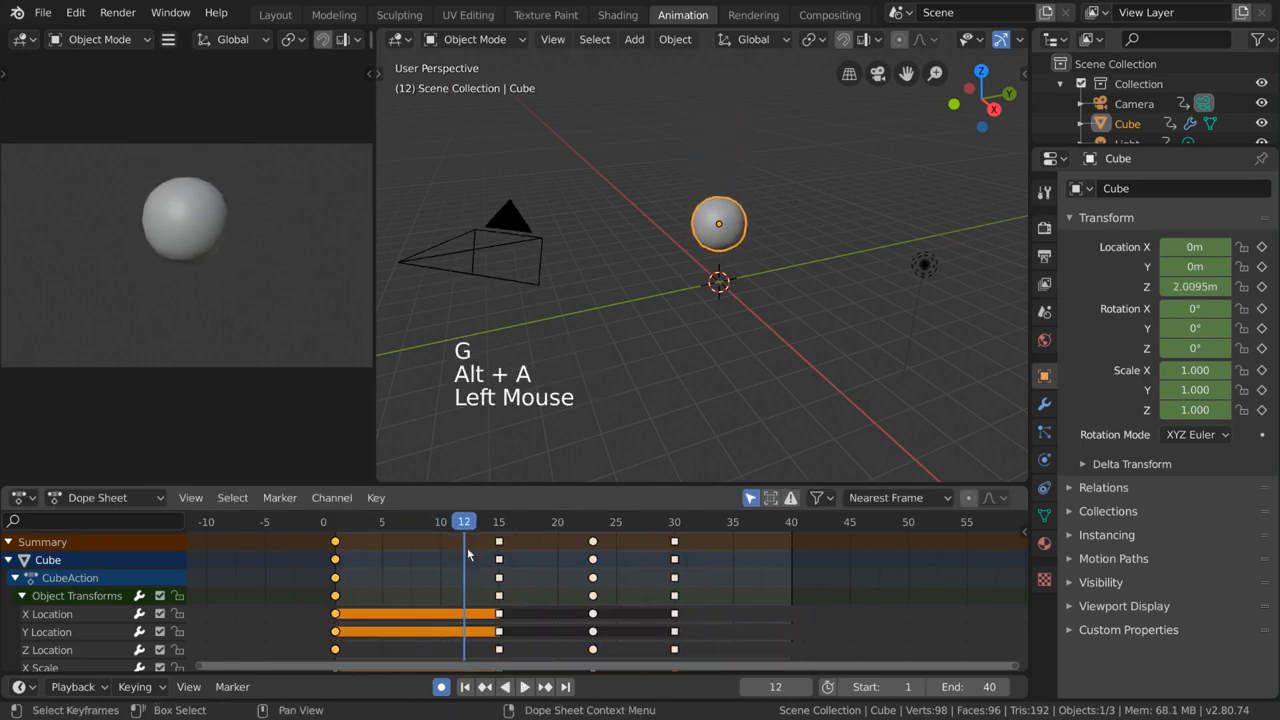
left_click(502, 627, "alt")
left_click(593, 649, "alt")
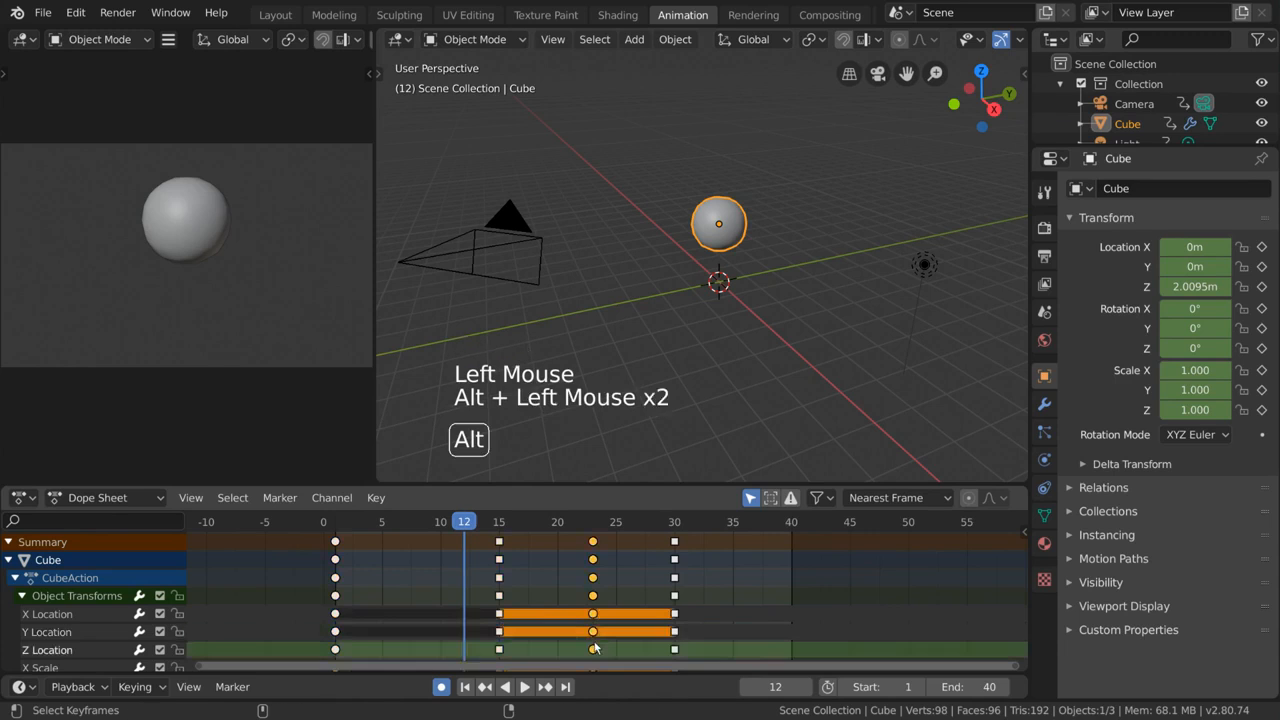
left_click(593, 560)
left_click(669, 548)
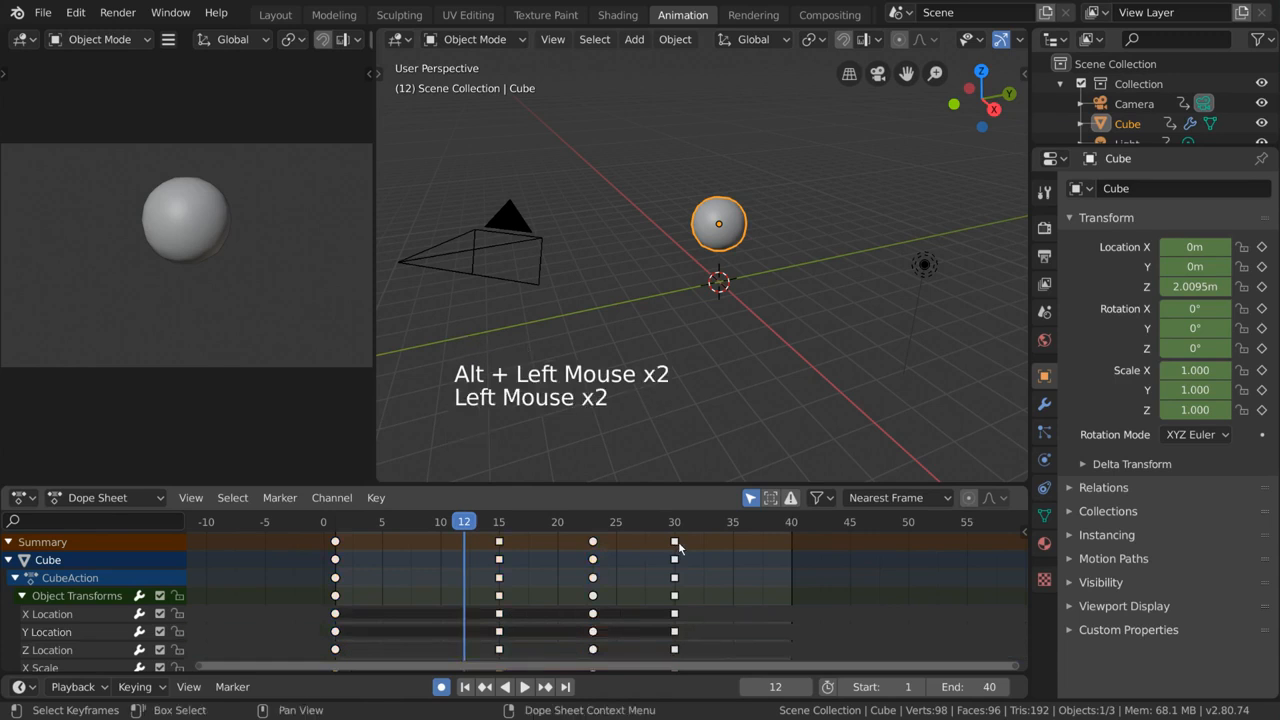
key("g")
left_click(510, 550)
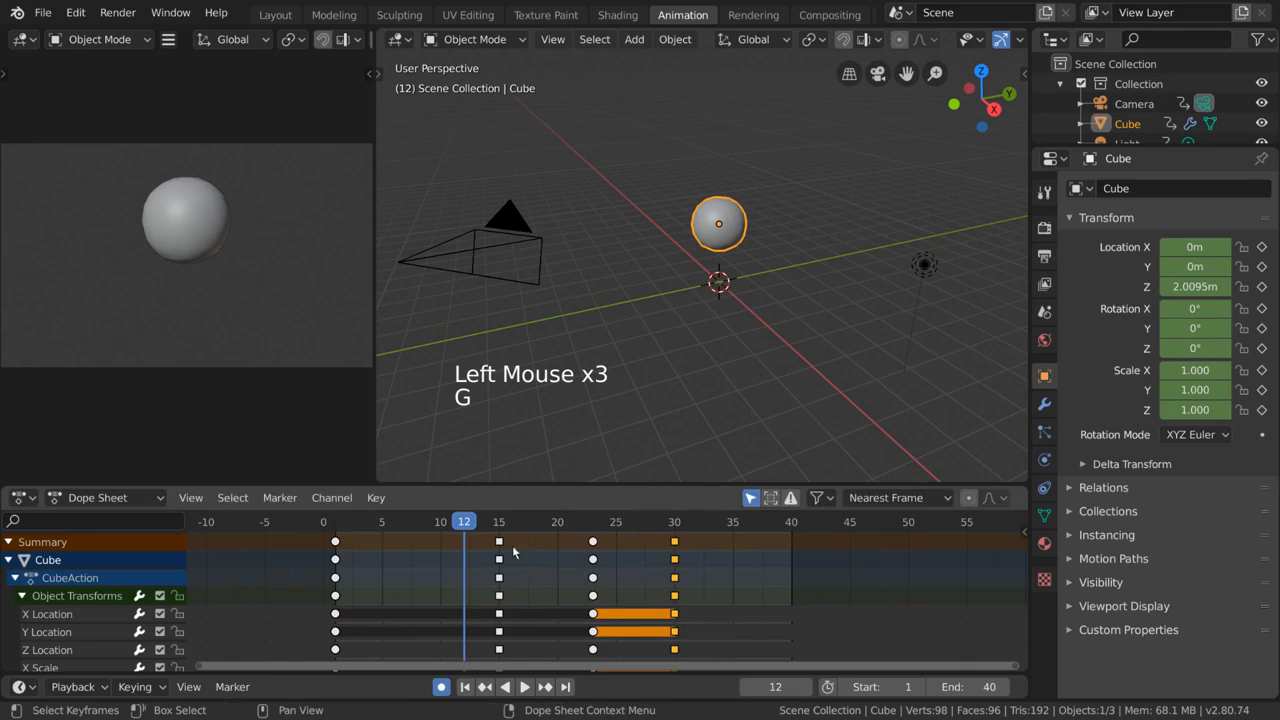
- Use Circle Select to sweep over the cube's keyframes from frame 15 to frame 30
left_click(232, 497)
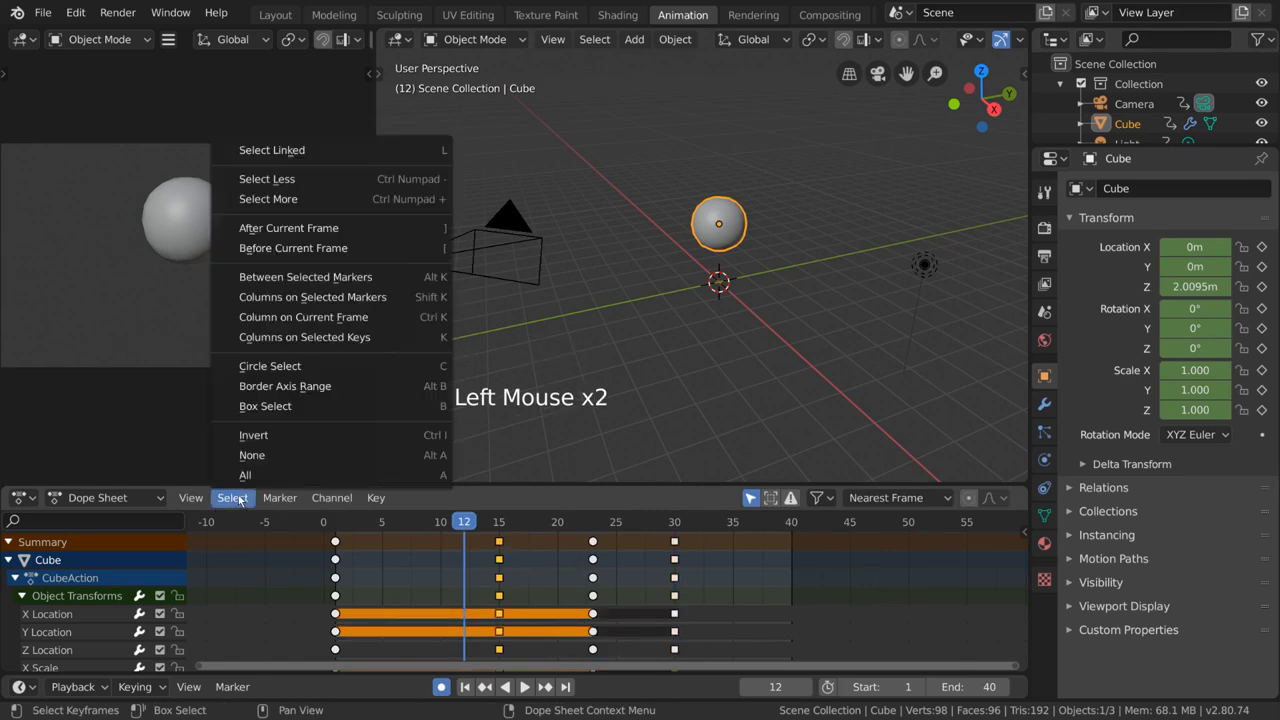
left_click(270, 366)
left_click_drag(443, 560, 700, 560)
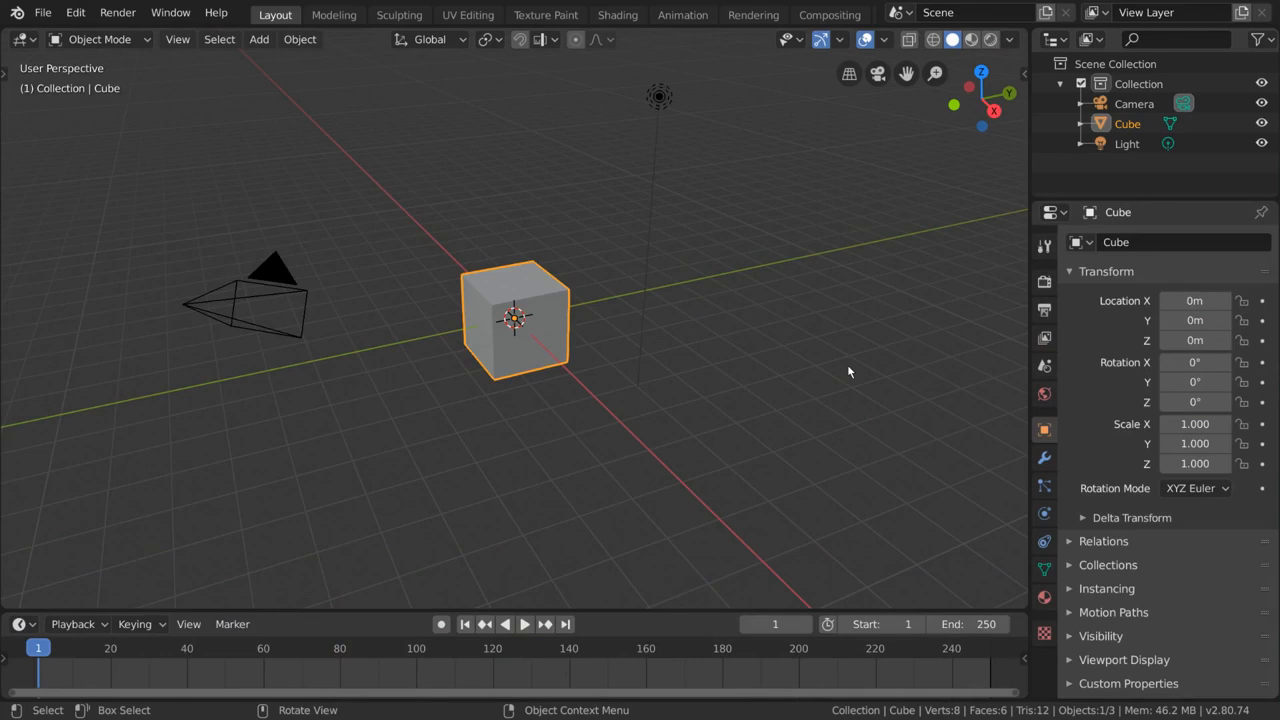
- In the Animation workspace, give the default cube a level 2 subdivision and shade it smooth
double_click(682, 15)
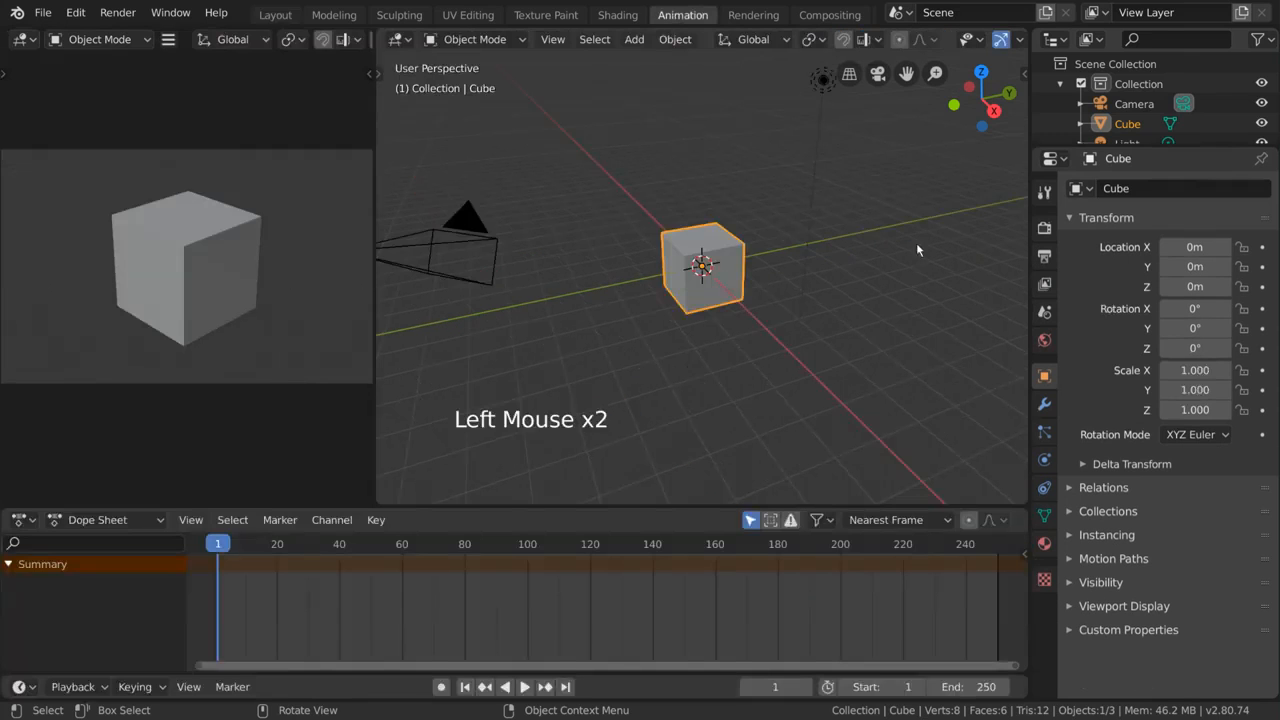
key("ctrl+2")
right_click(845, 298)
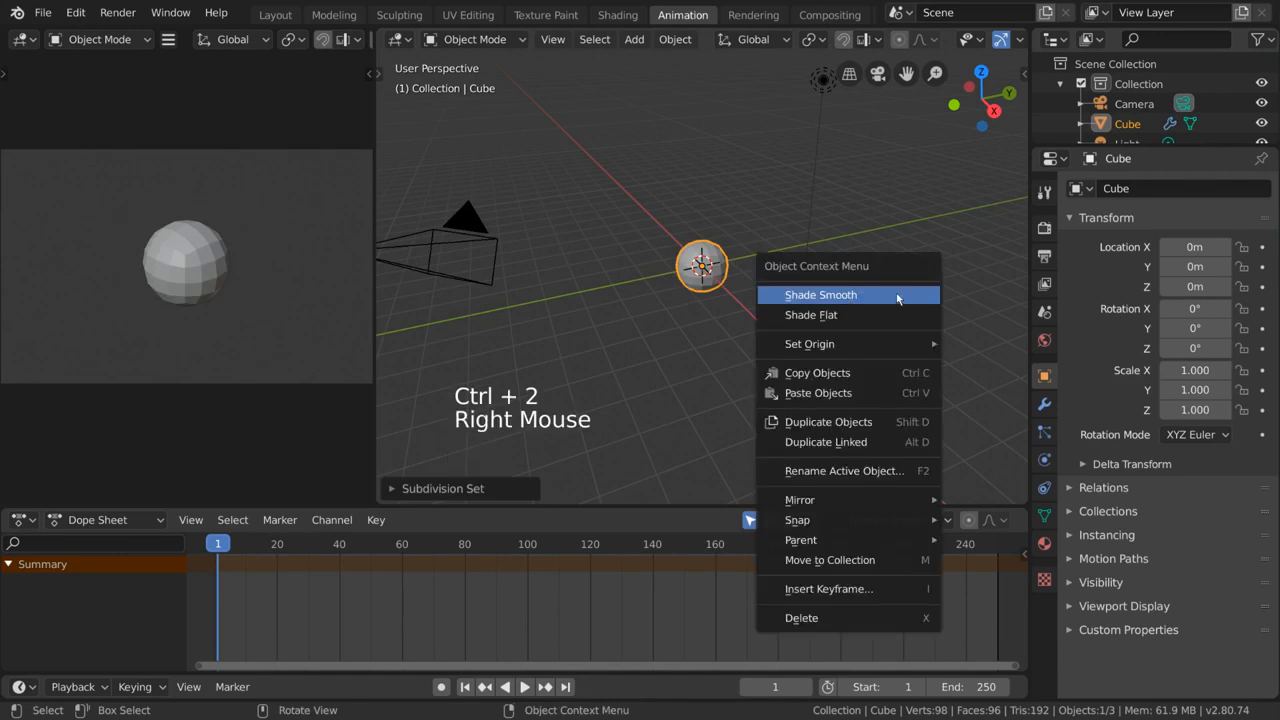
left_click(897, 298)
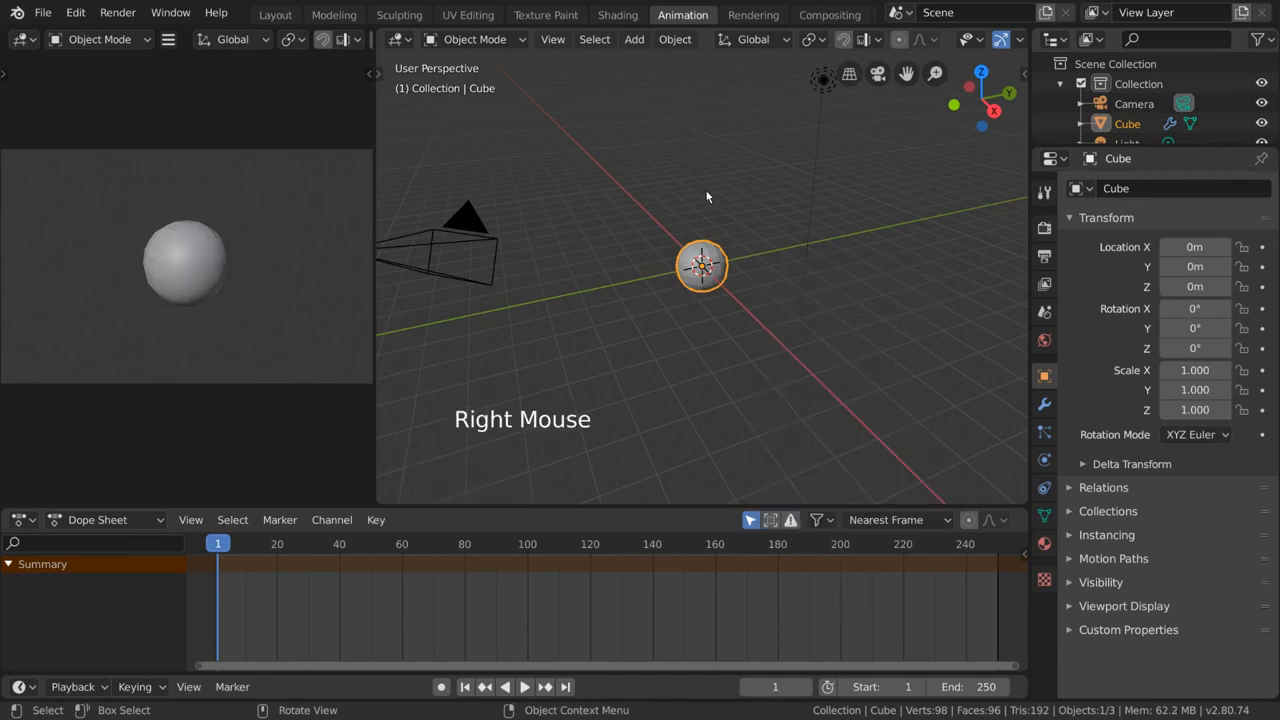
- Enable auto keying and raise the smoothed cube about 4.59 m along Z at frame 1
left_click(441, 687)
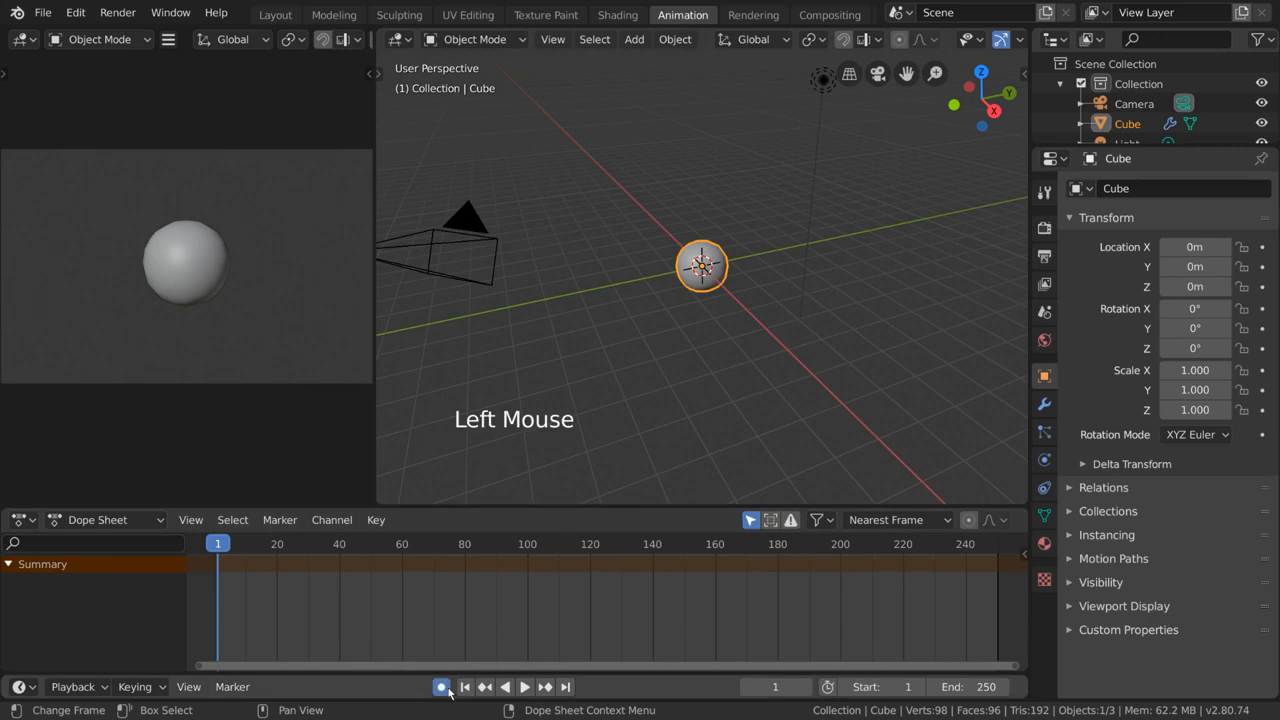
key("g")
key("z")
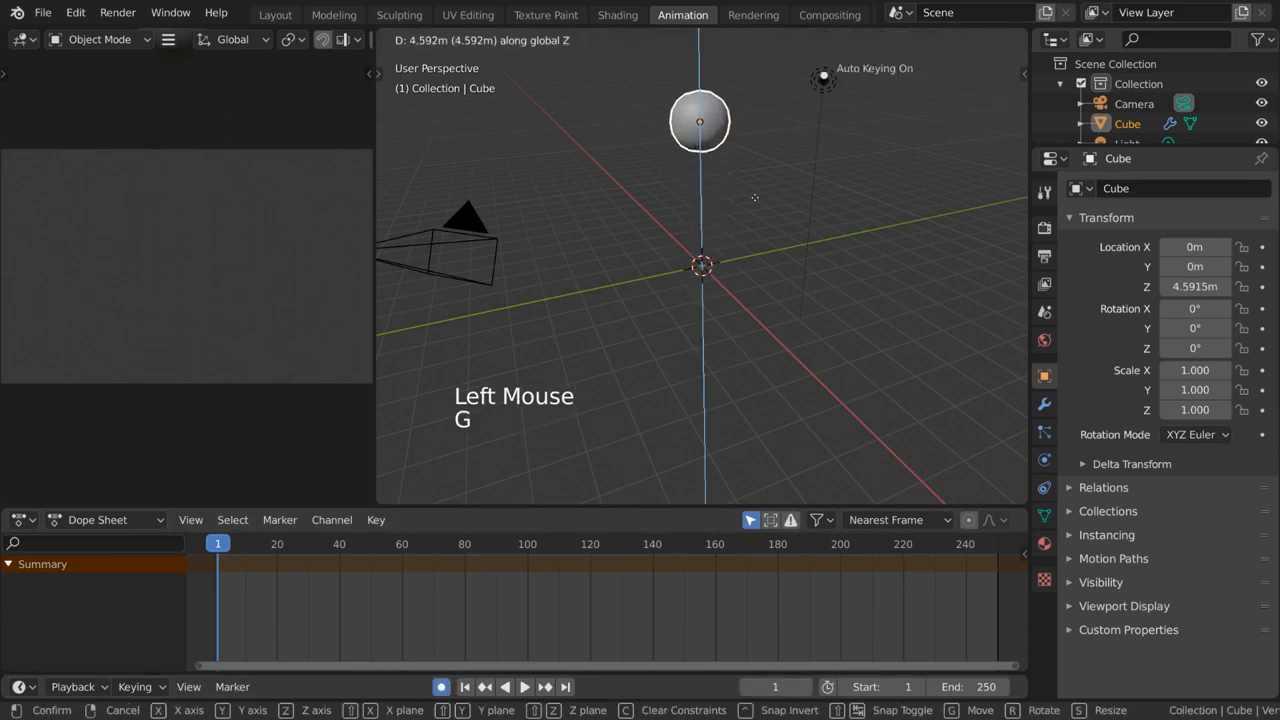
left_click(750, 268)
- At frame 10, clear the ball's location and raise it about 0.81 m along Z
scroll(745, 341, "down", 4, "alt")
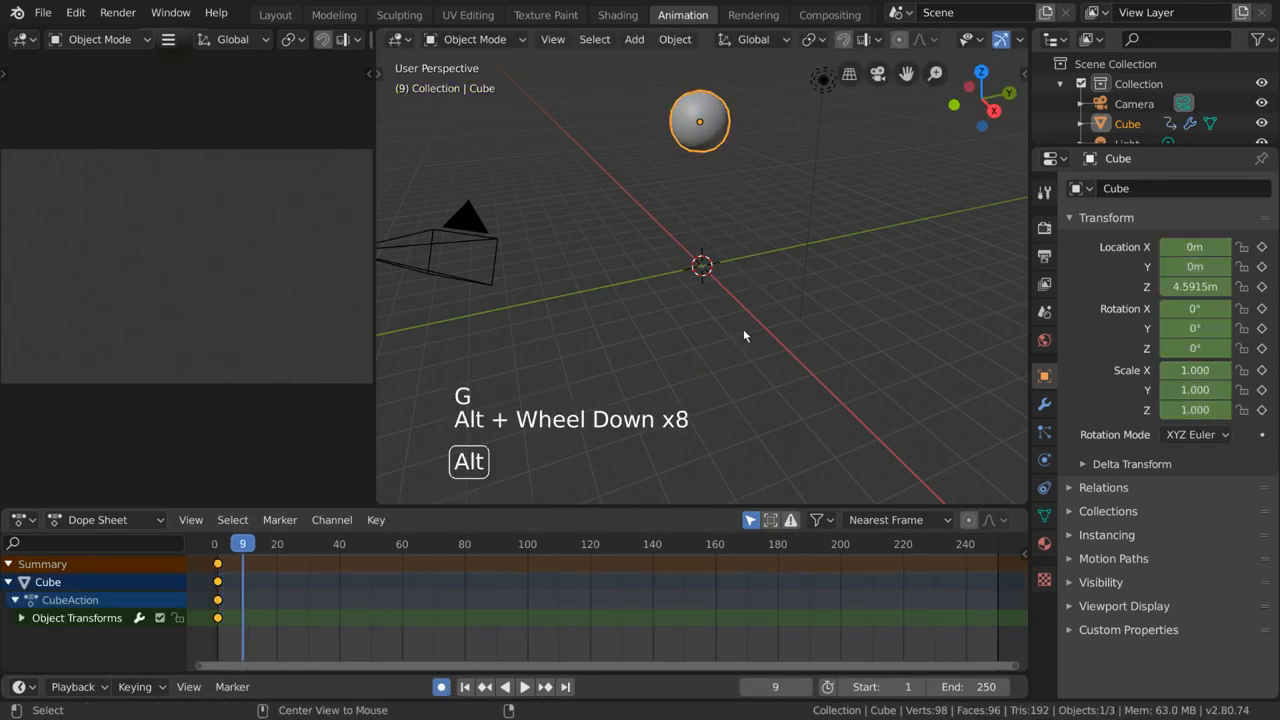
scroll(744, 335, "down", 3, "alt")
scroll(744, 335, "up", 2, "alt")
key("alt+g")
key("g")
key("g")
key("z")
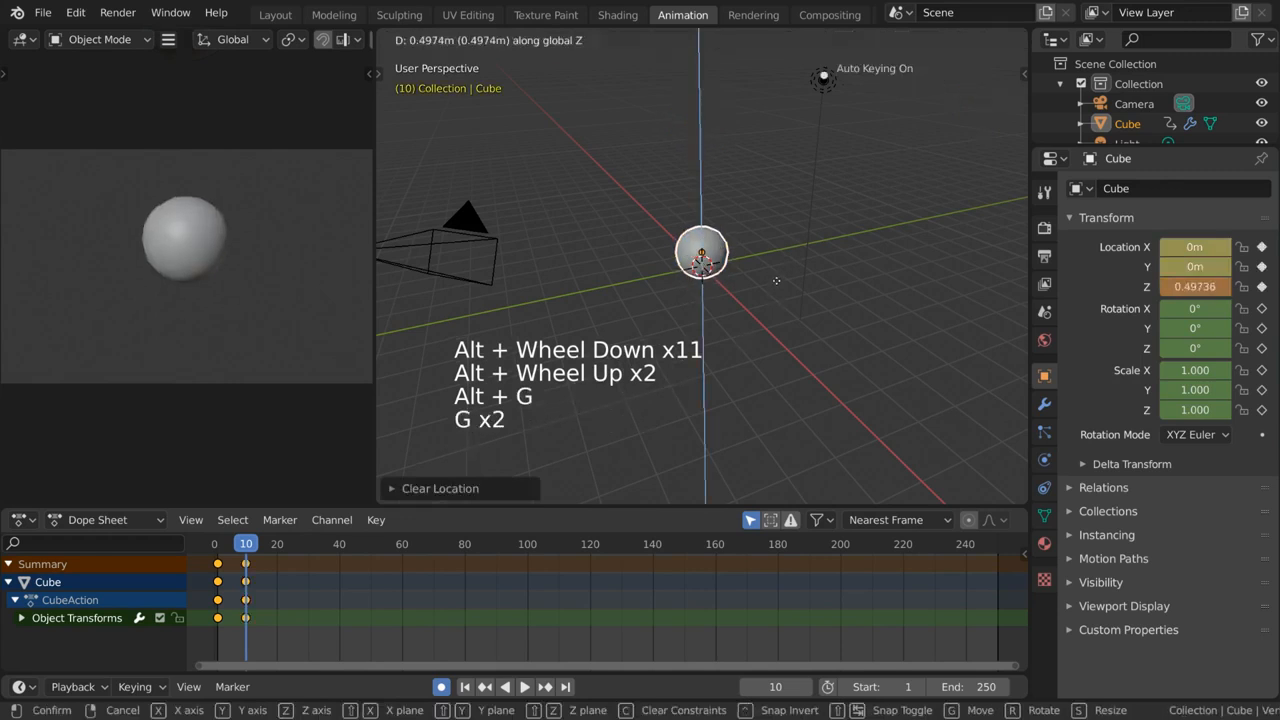
left_click(777, 350)
- At frame 15, raise the ball along Z to a height of about 1.70 m
scroll(776, 348, "down", 3, "alt")
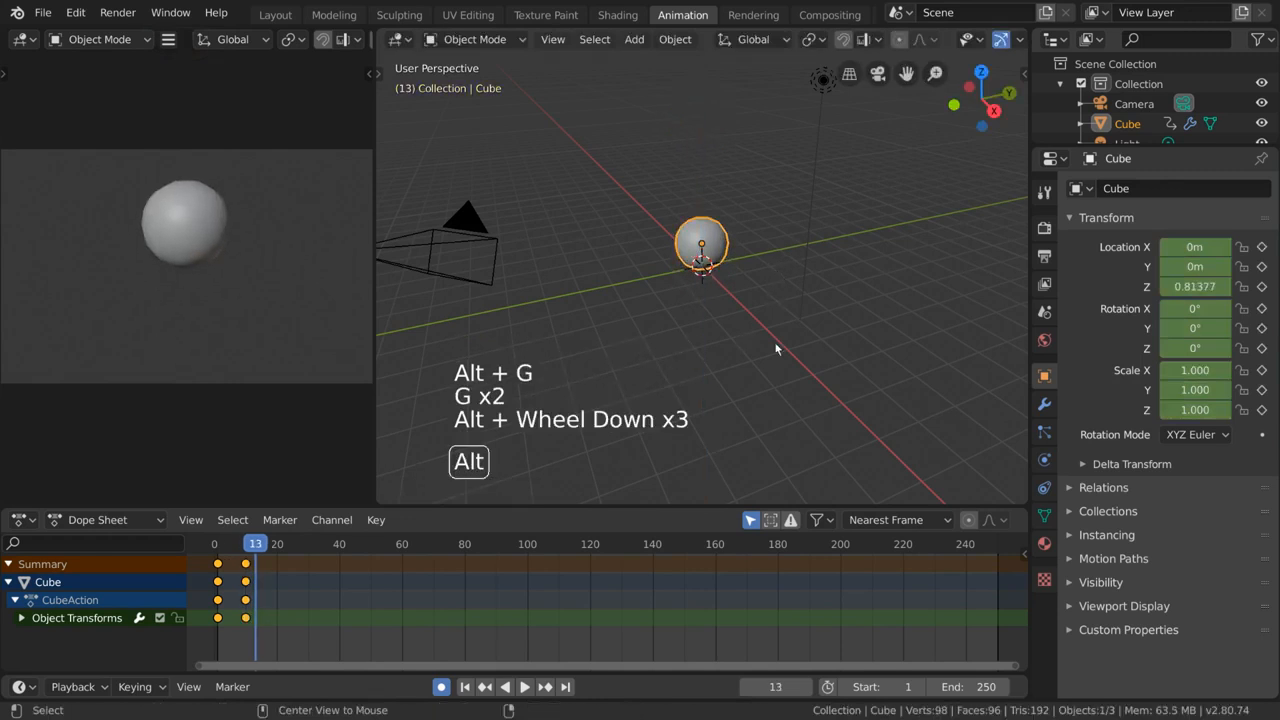
scroll(776, 348, "down", 1, "alt")
key("g")
key("z")
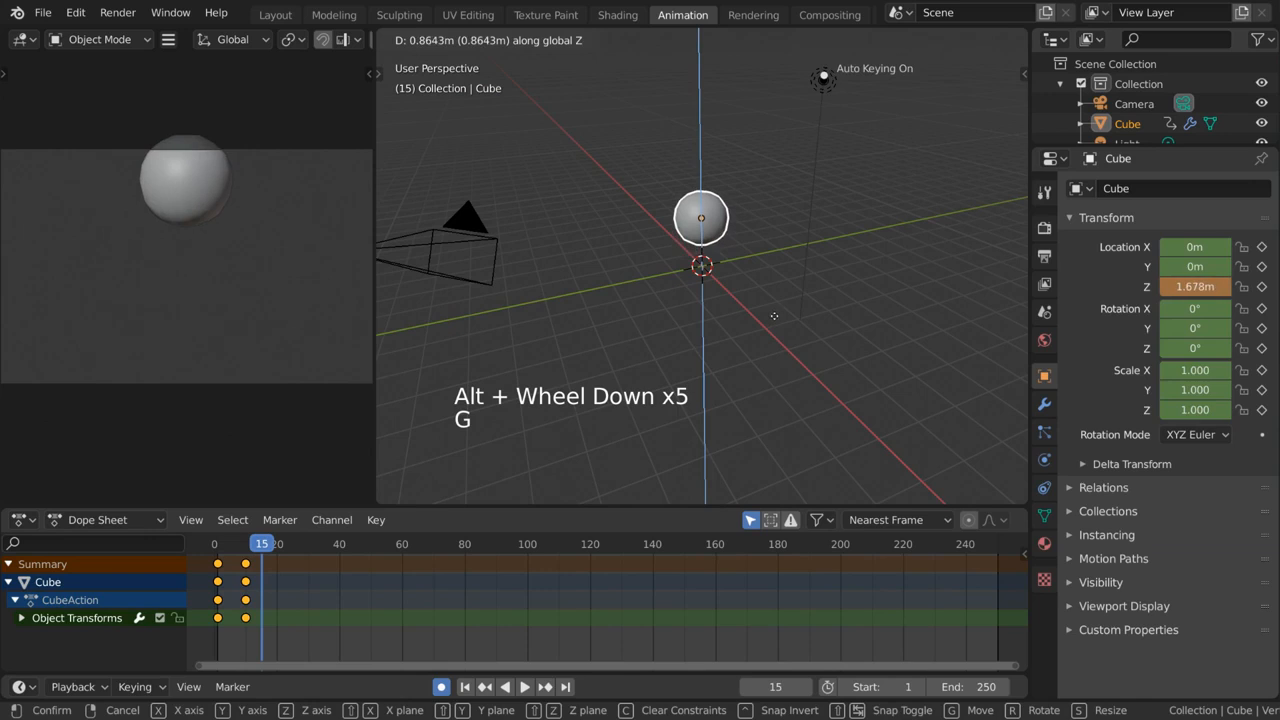
left_click(775, 321)
- Duplicate the ball's frame 10 keyframes to frame 20 and play the animation from frame 1
left_click(262, 618)
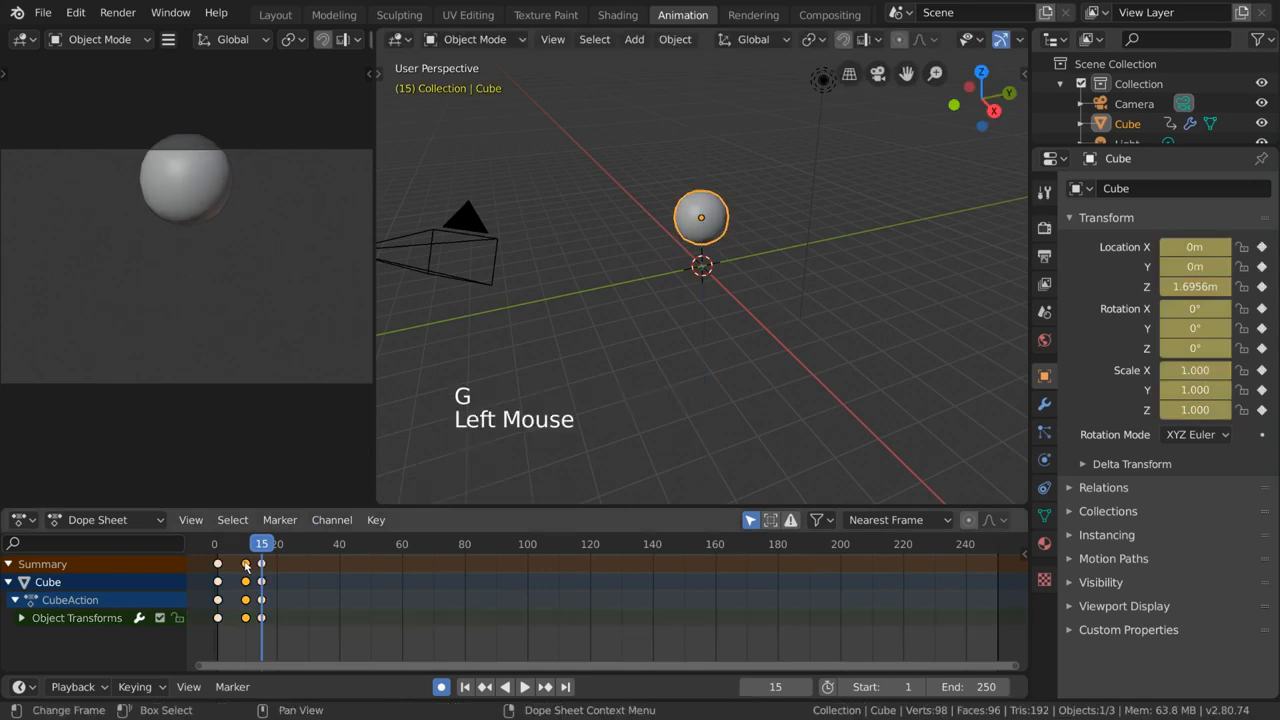
key("shift+d")
left_click(277, 572)
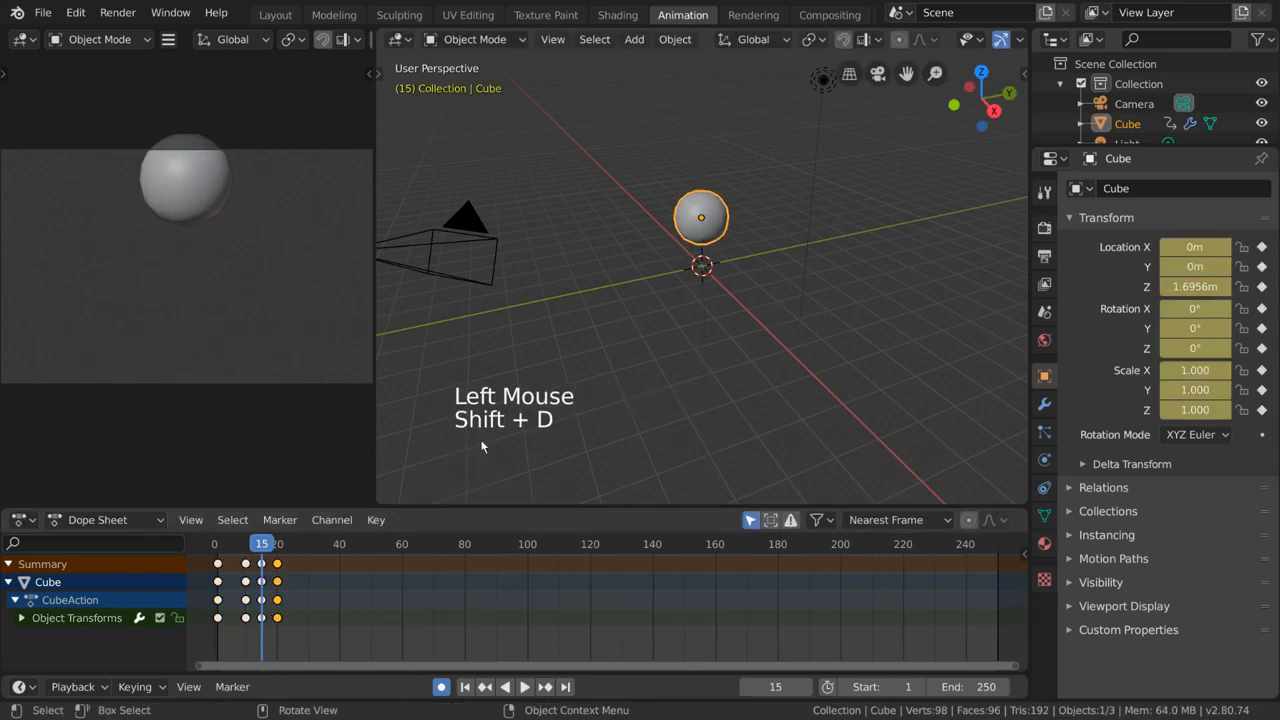
left_click(216, 544)
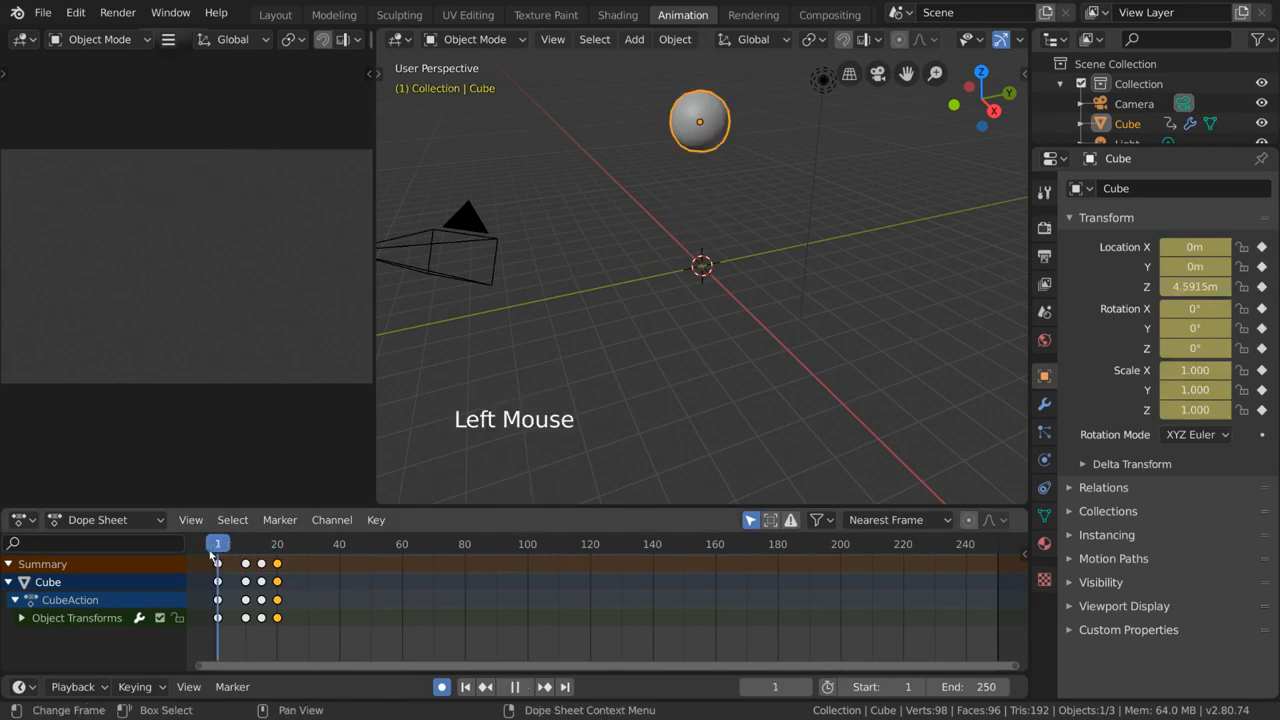
key("space")
key("space")
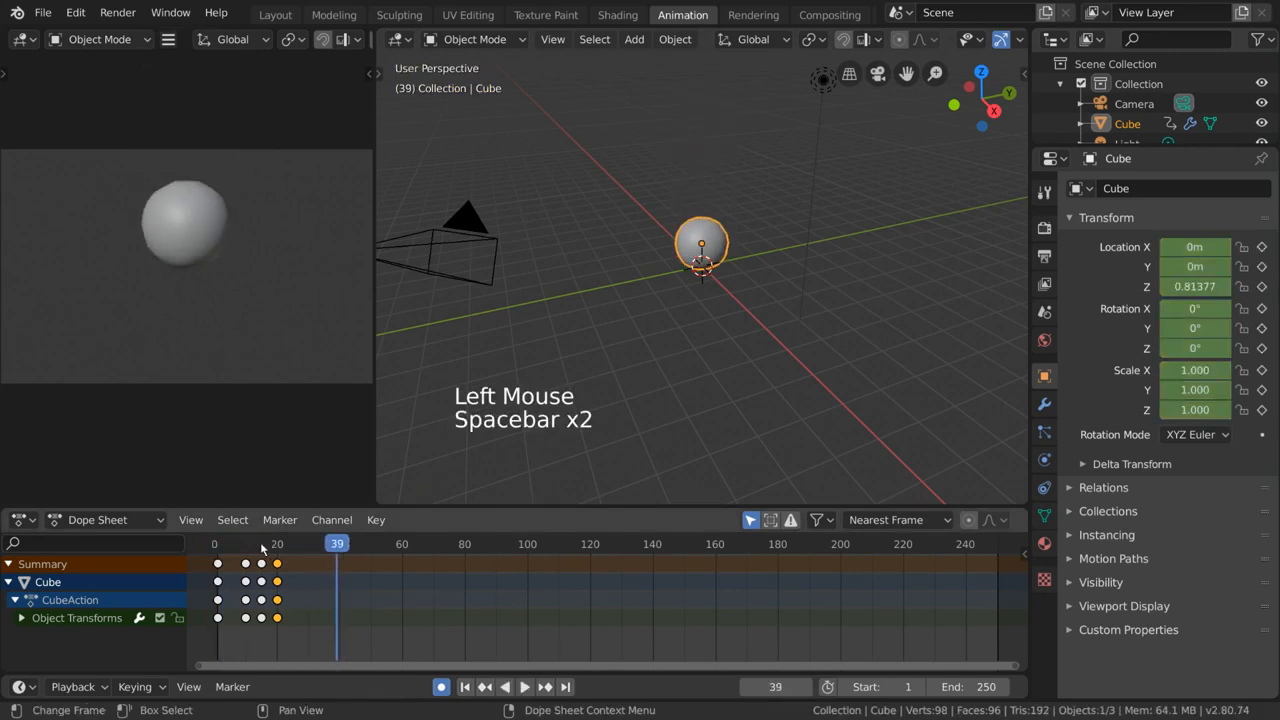
- Set the handle type of the ball's keyframes at frames 10 and 20 to Vector
left_click(234, 545)
left_click(277, 565, "shift")
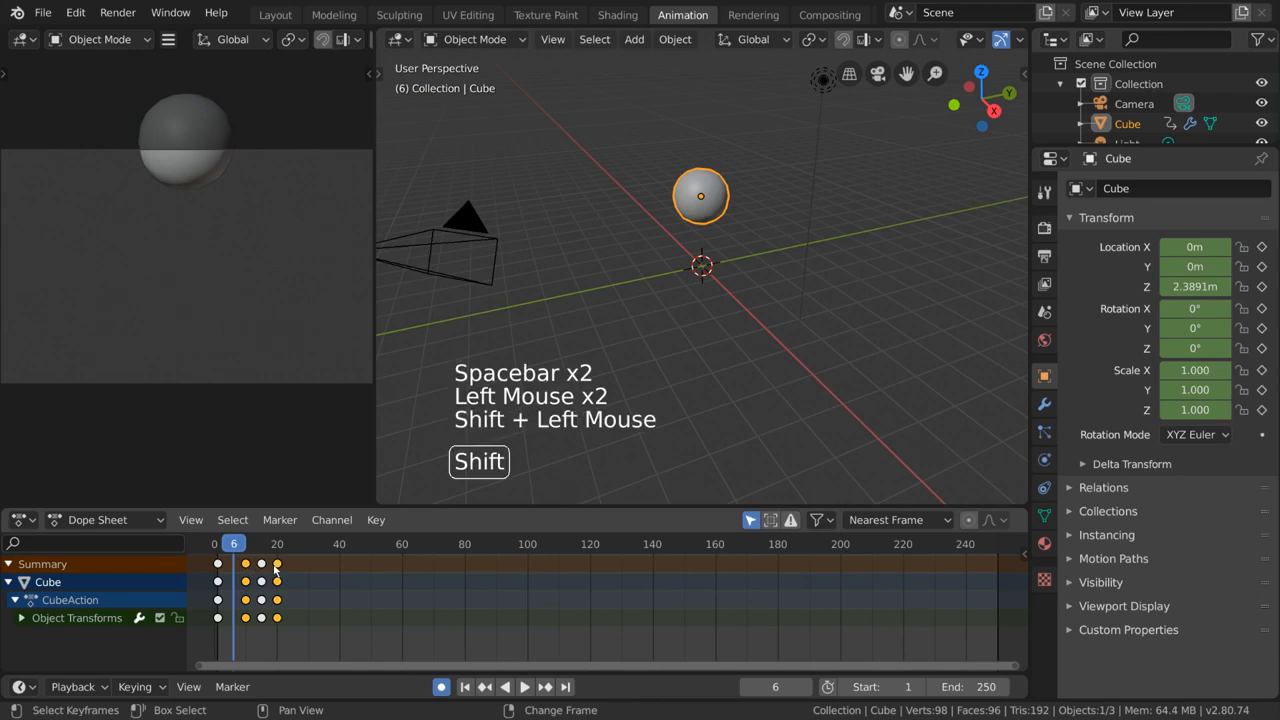
left_click_drag(268, 545, 314, 550)
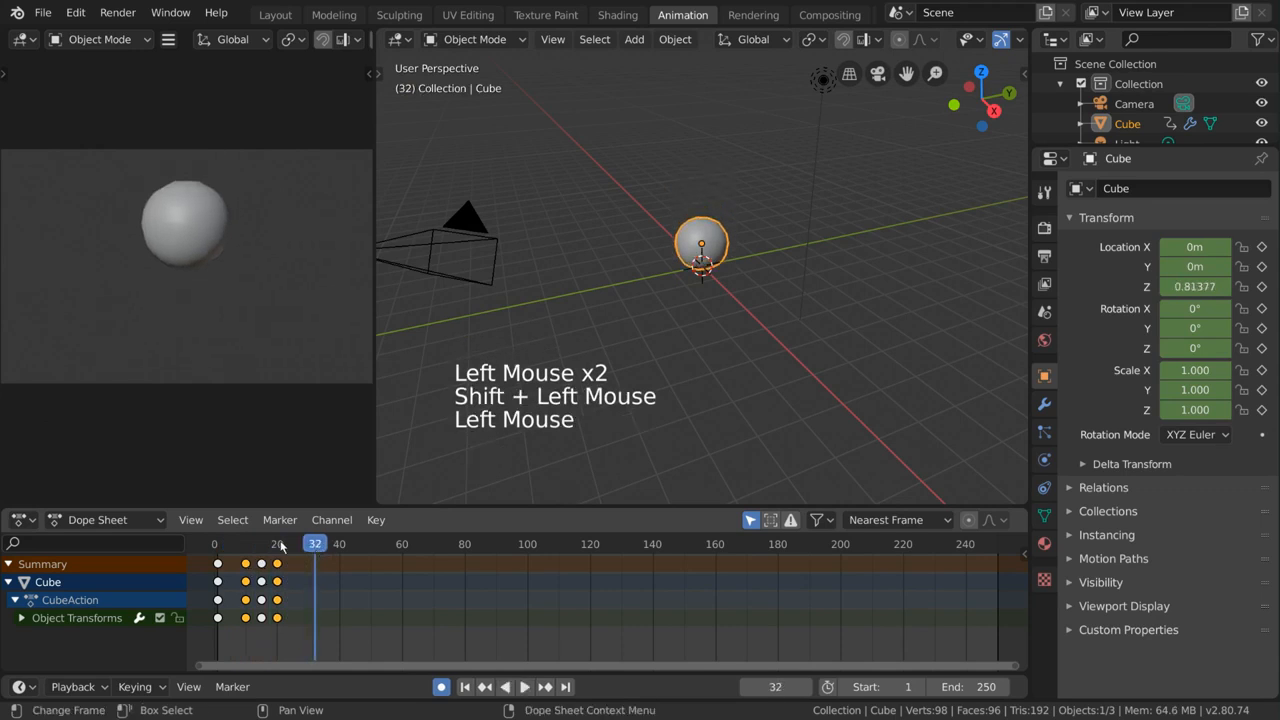
right_click(545, 590)
mouse_move(533, 560)
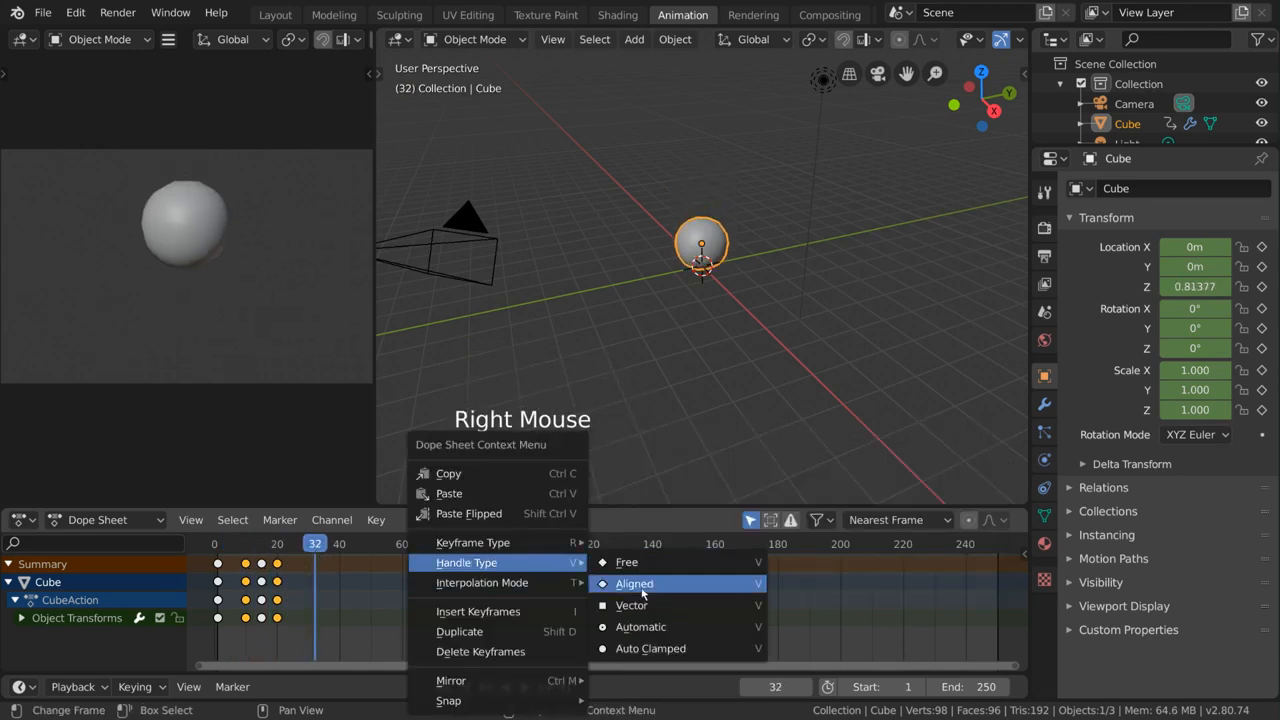
left_click(640, 606)
- Play the animation from the start and set the scene's end frame to 40
left_click(195, 544)
key("space")
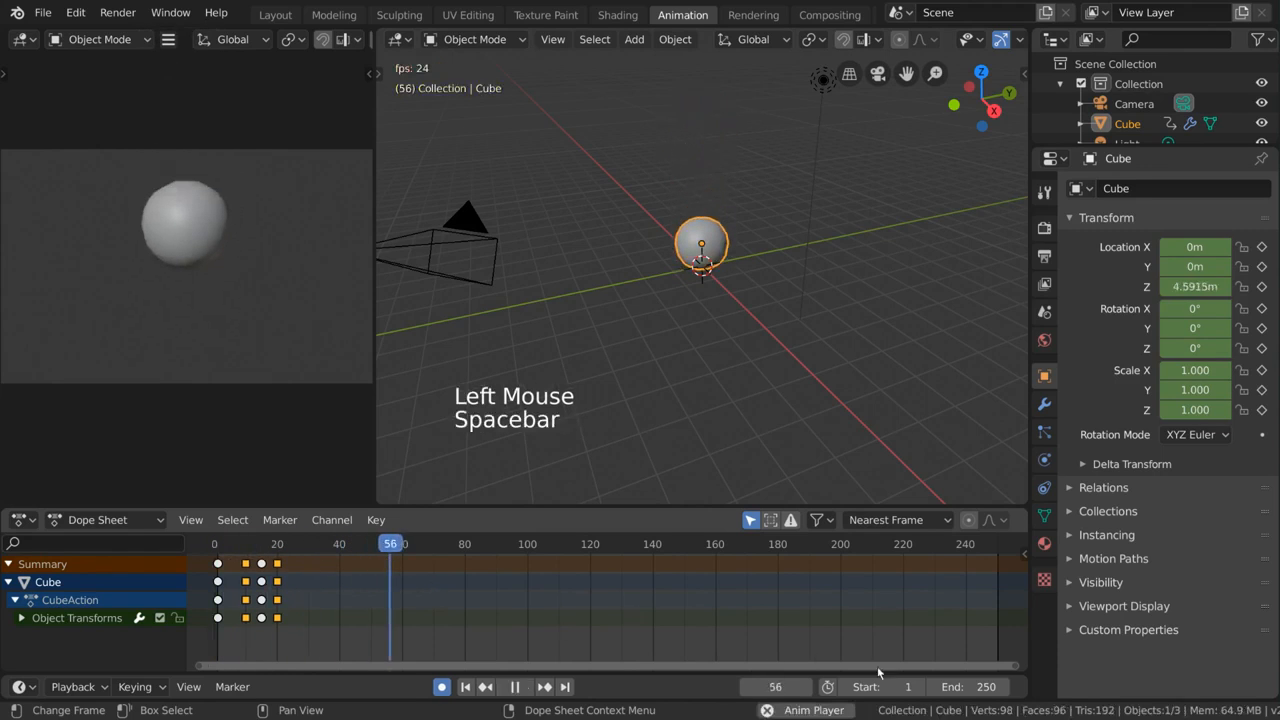
left_click(958, 687)
type("40")
key("Return")
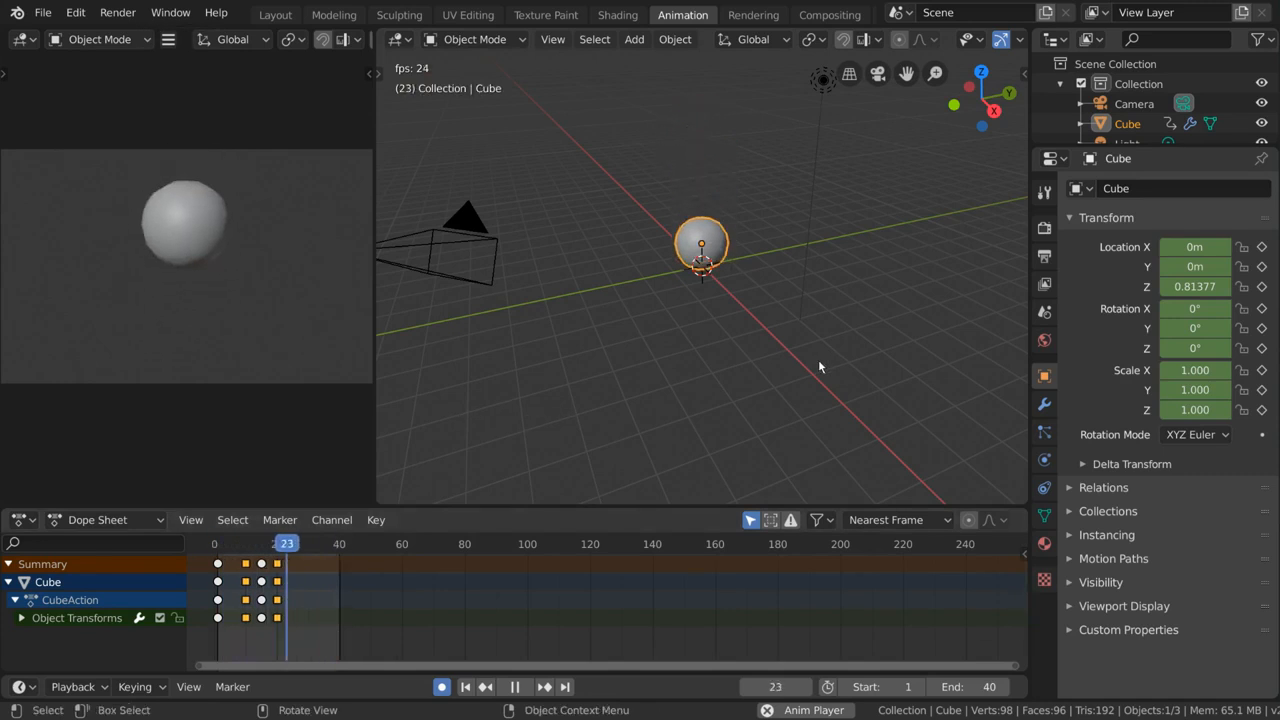
- Select all the ball's keyframes, then the frame 1 and 15 columns together, finishing with only the frame 1 column
middle_click_drag(346, 622, 605, 624)
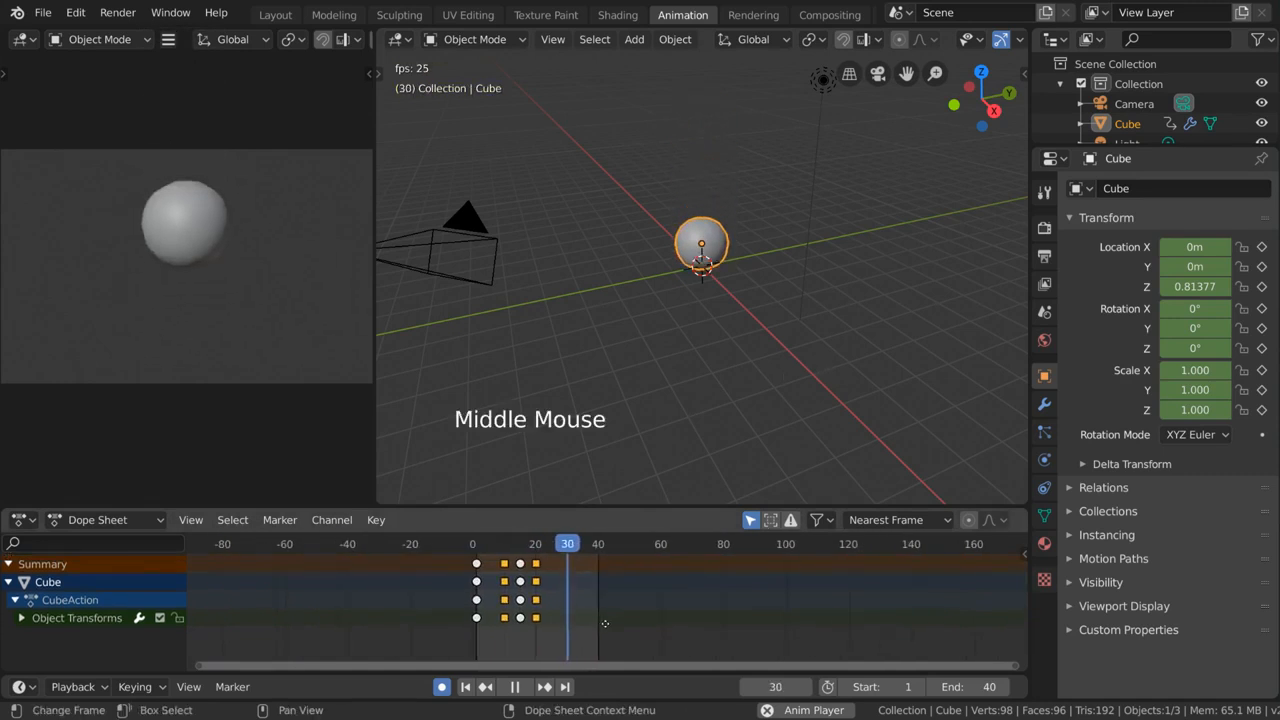
scroll(565, 604, "up", 5)
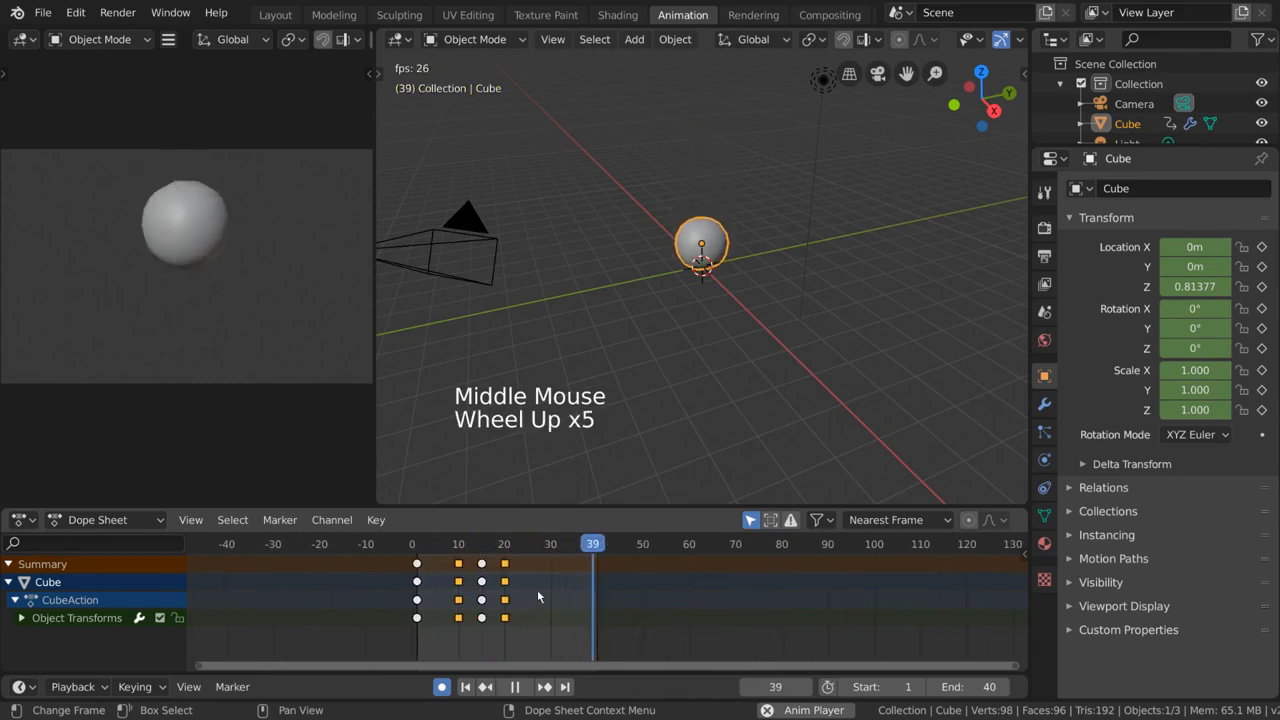
scroll(538, 595, "up", 1)
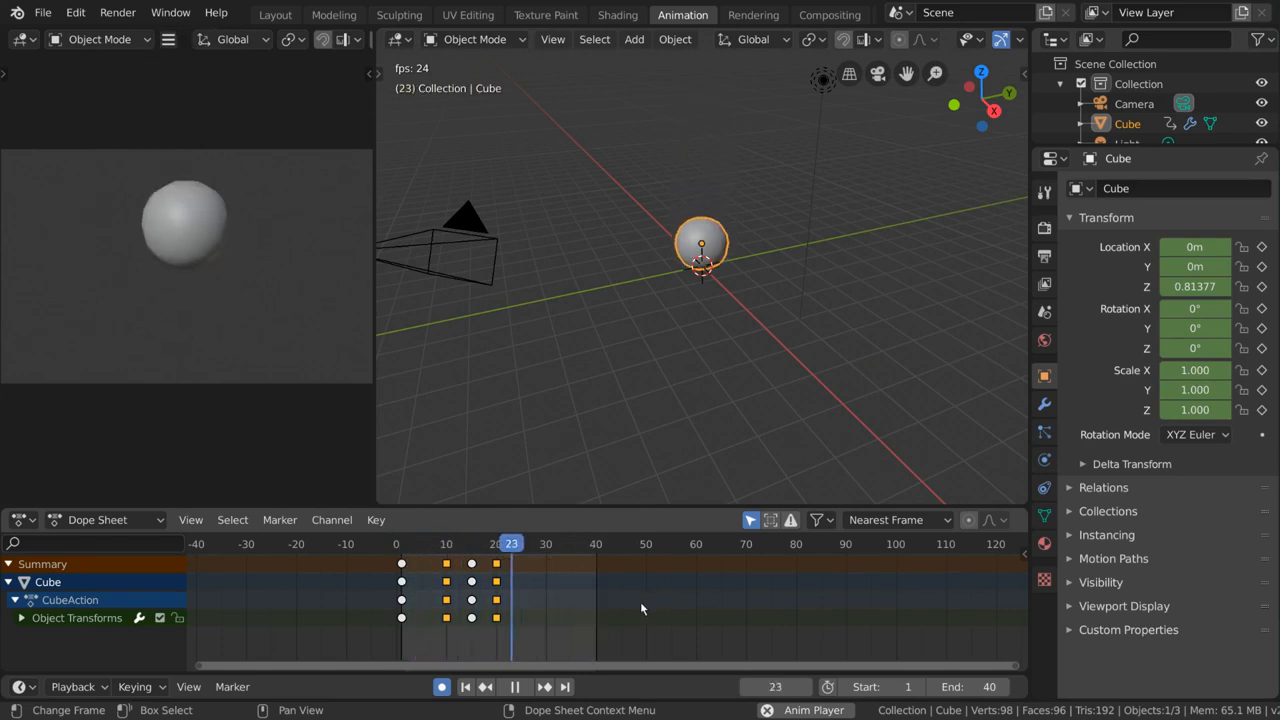
scroll(569, 603, "up", 5)
middle_click_drag(569, 603, 684, 613)
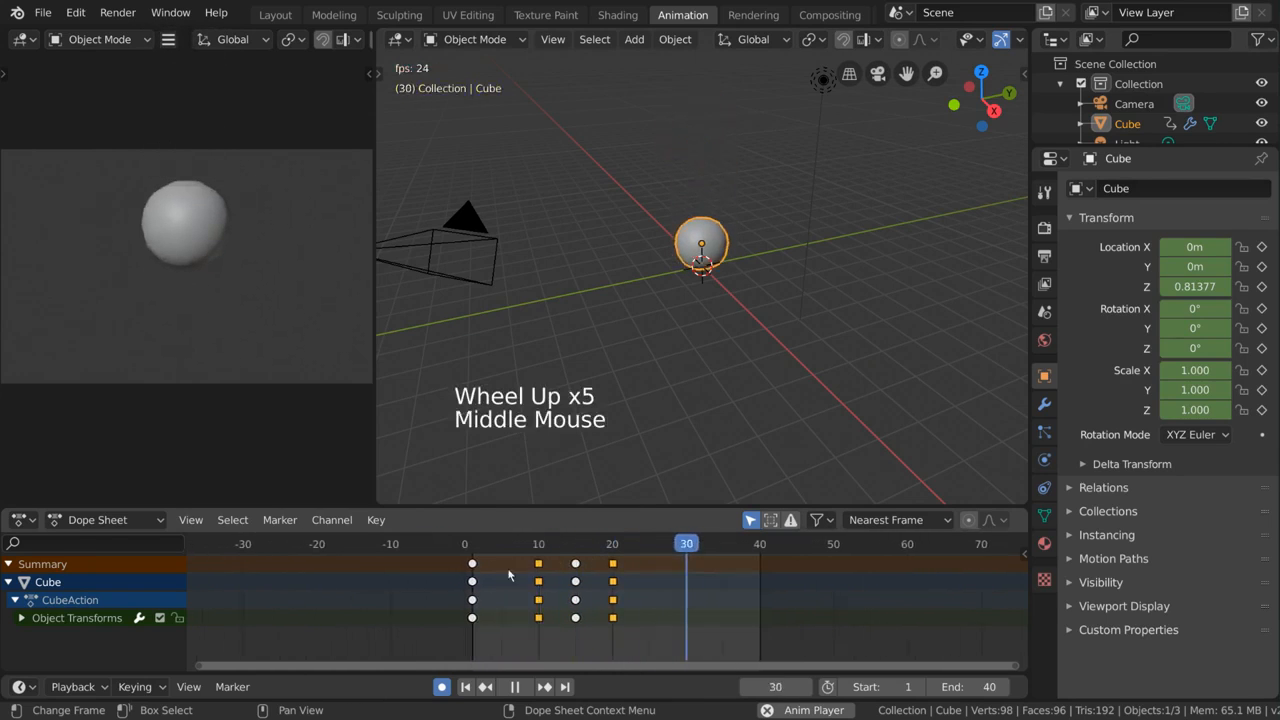
key("a")
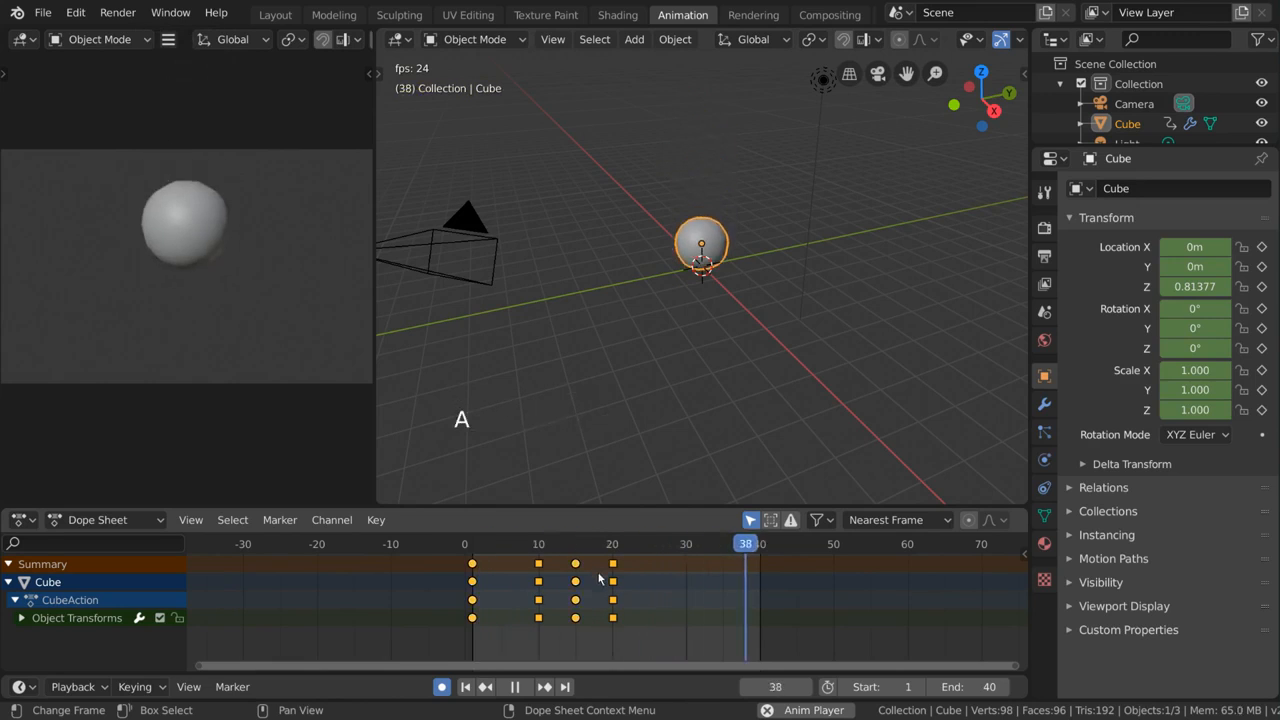
left_click(576, 565)
left_click(471, 565)
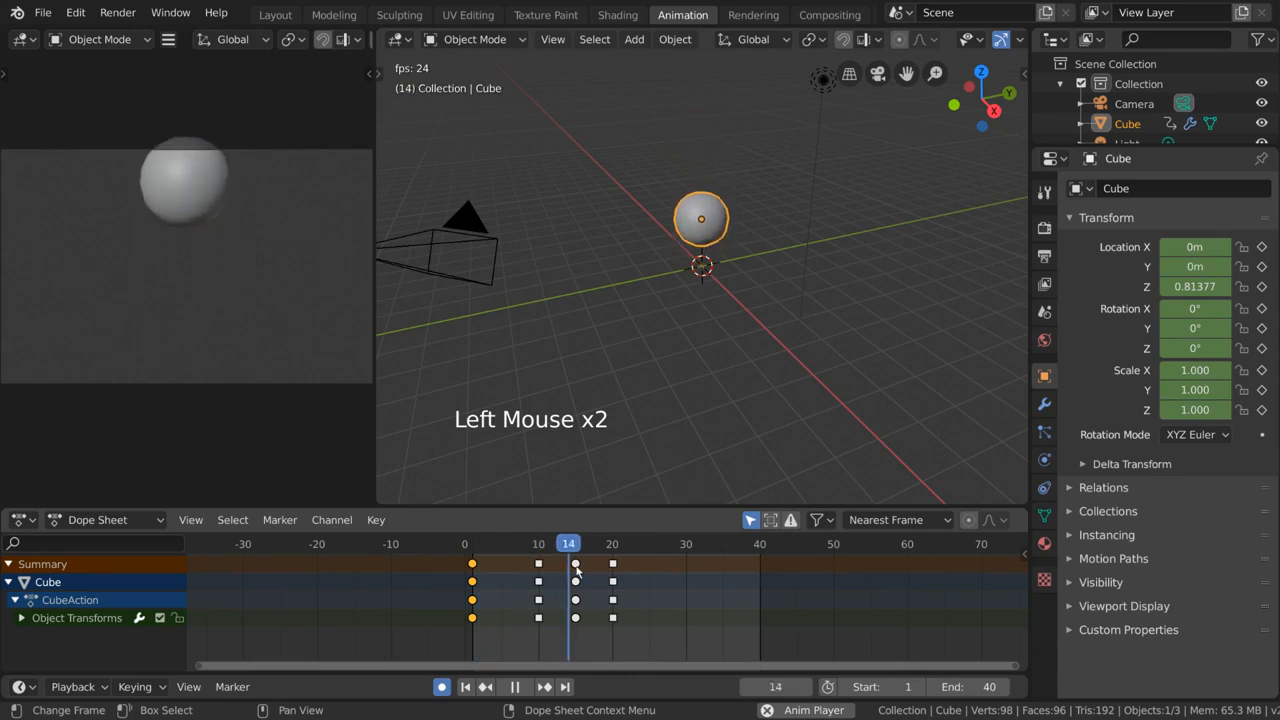
left_click(574, 599, "shift")
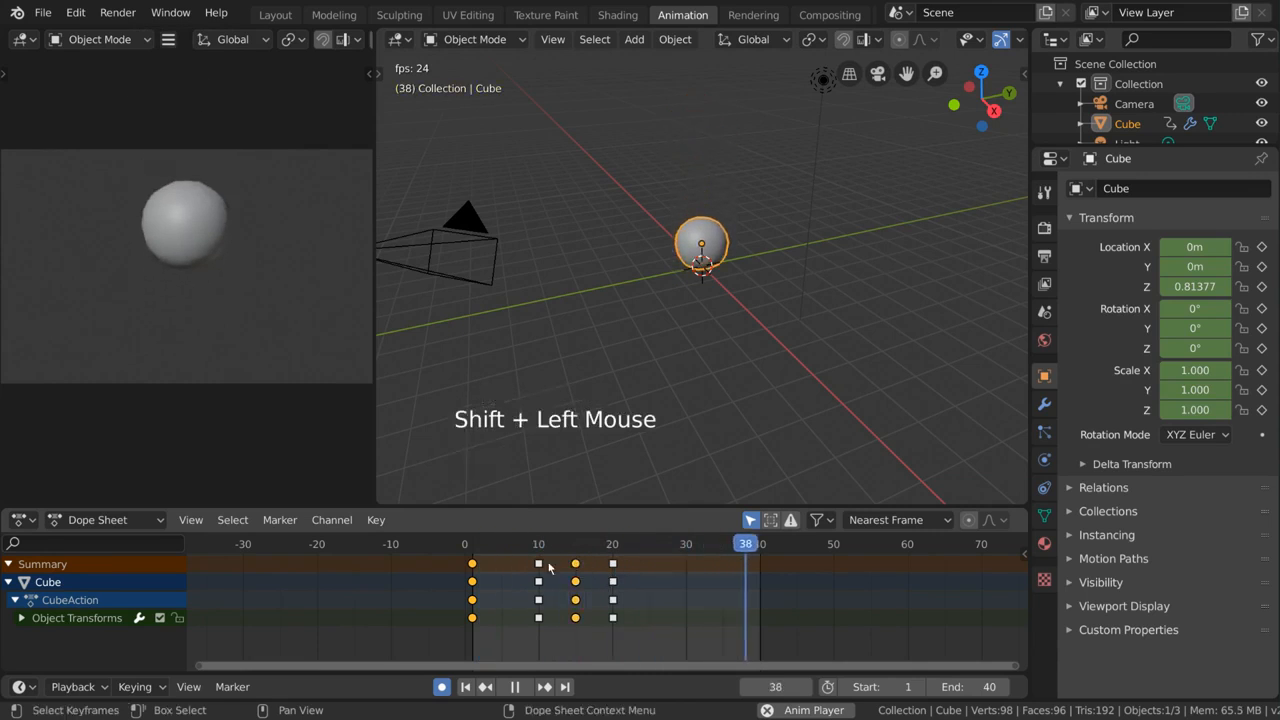
left_click(472, 567)
- Set the interpolation mode of the ball's frame 1 keyframes to Bezier
right_click(771, 601)
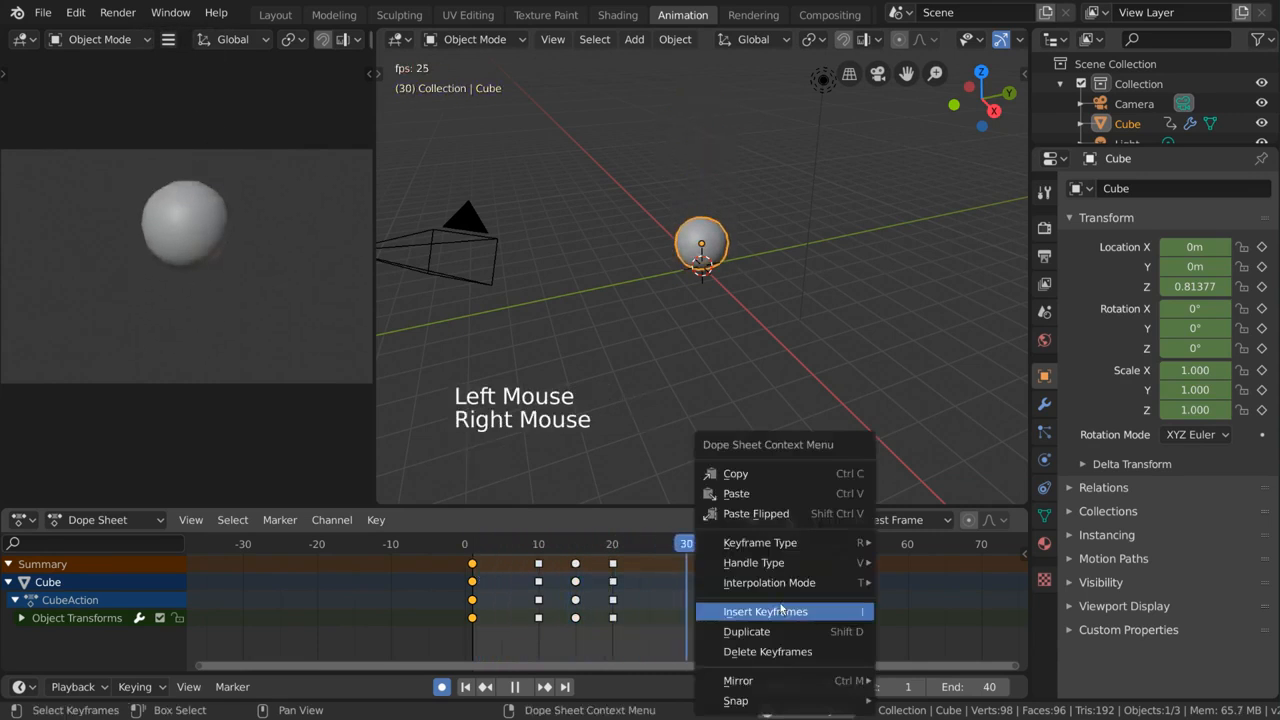
mouse_move(764, 563)
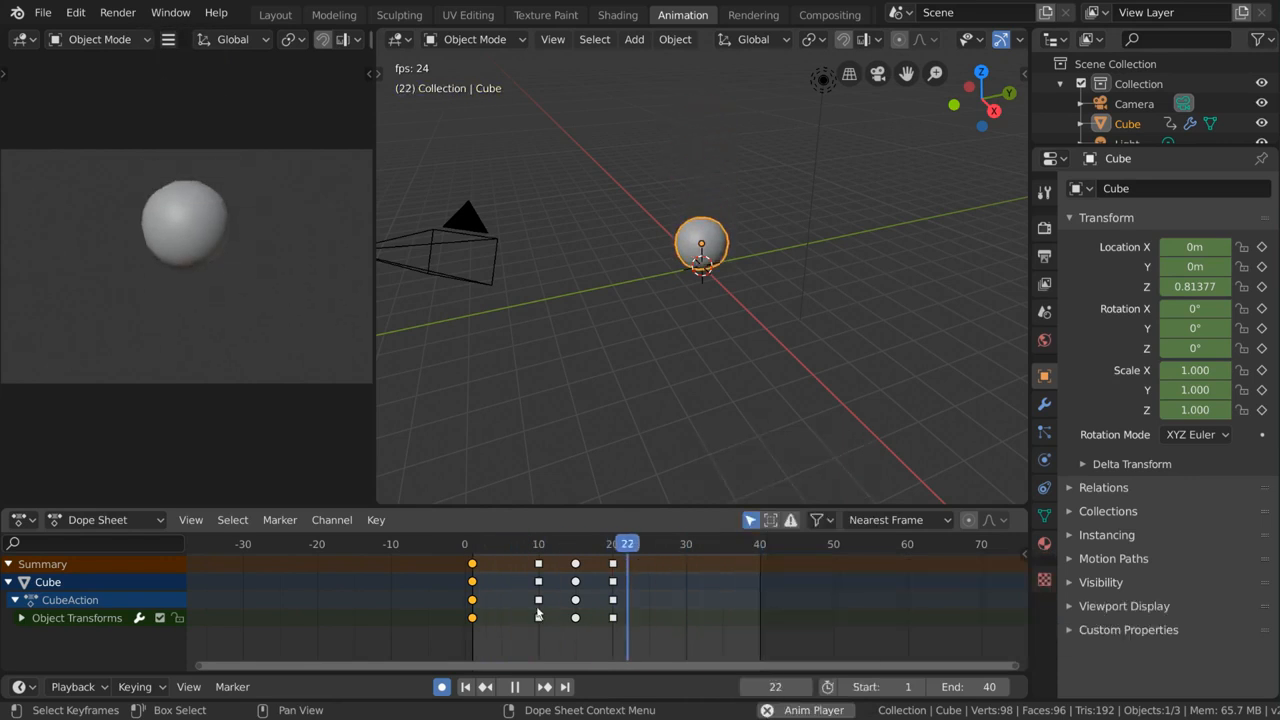
key("t")
left_click(717, 593)
right_click(757, 605)
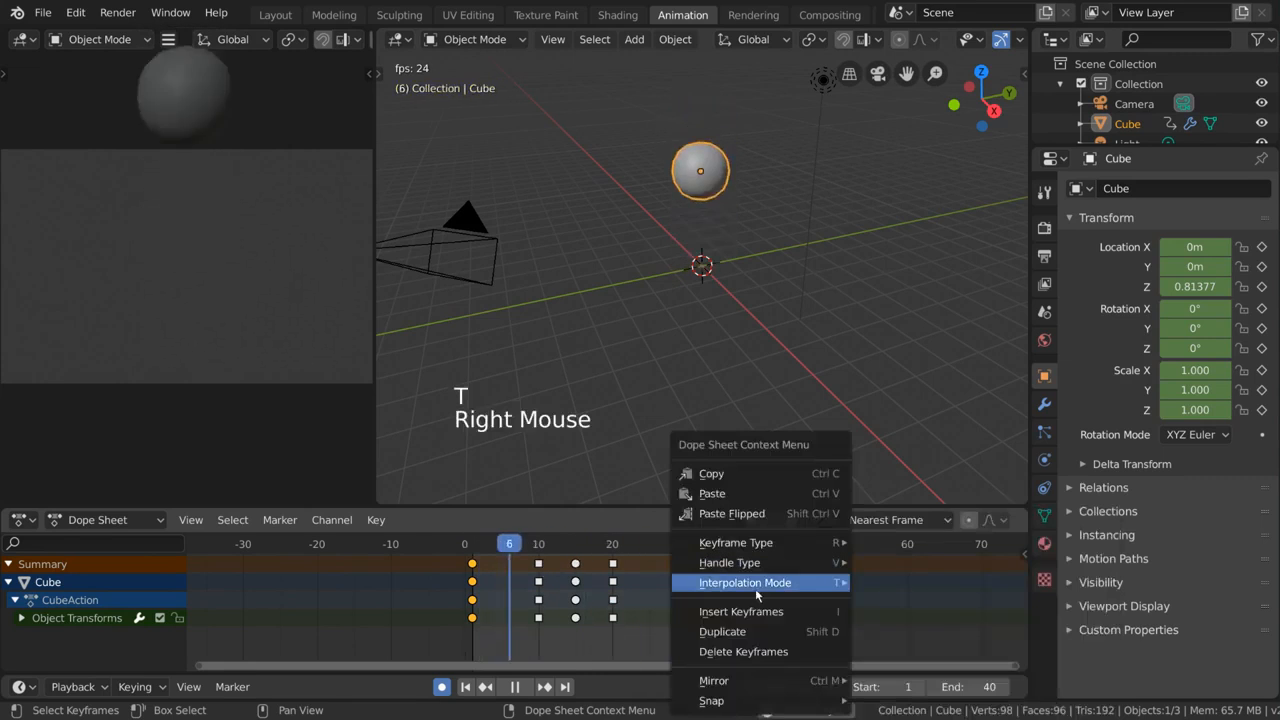
mouse_move(840, 582)
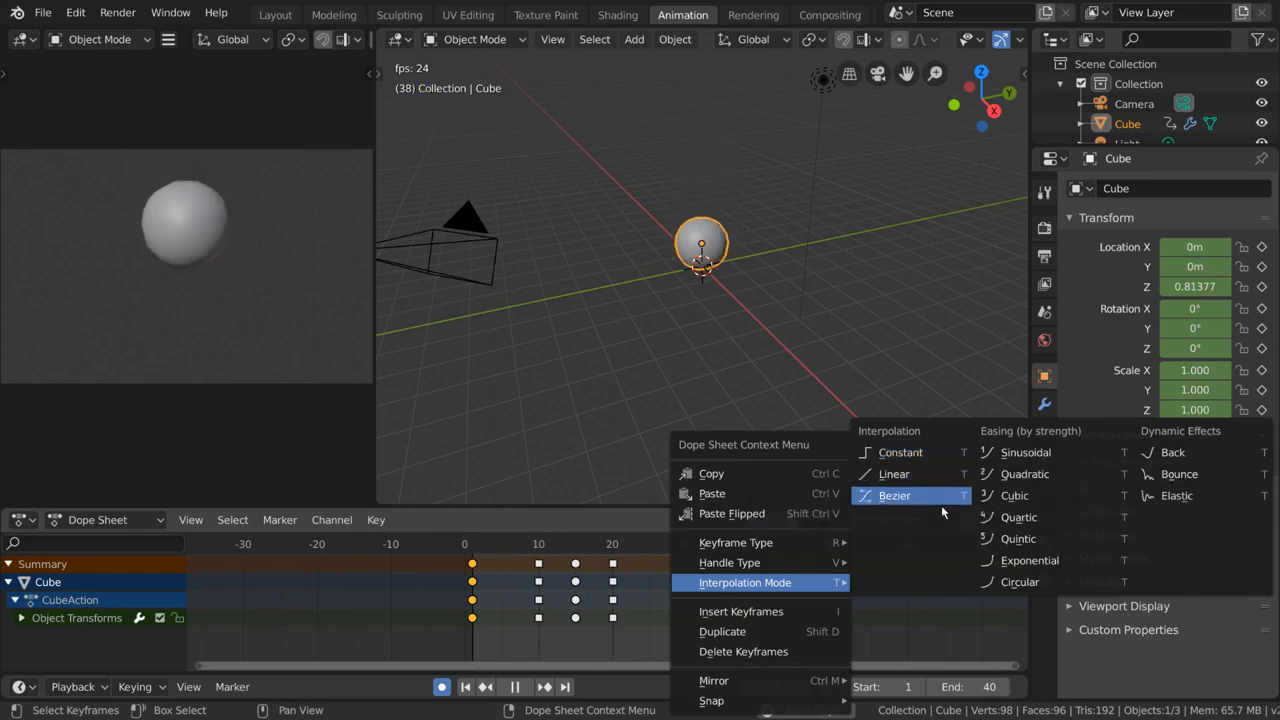
left_click(941, 500)
- Set all the ball's keyframes to Constant interpolation, stop playback and scrub to frame 31 to check the motion
key("a")
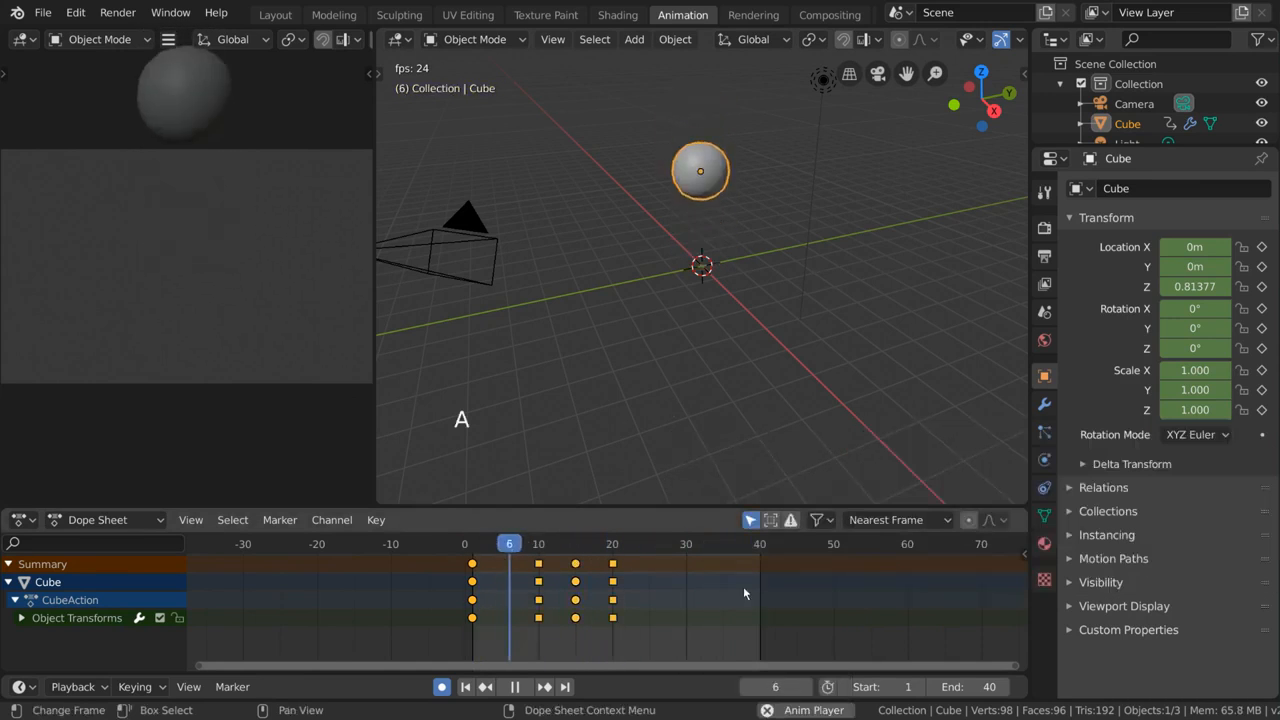
right_click(775, 601)
mouse_move(795, 585)
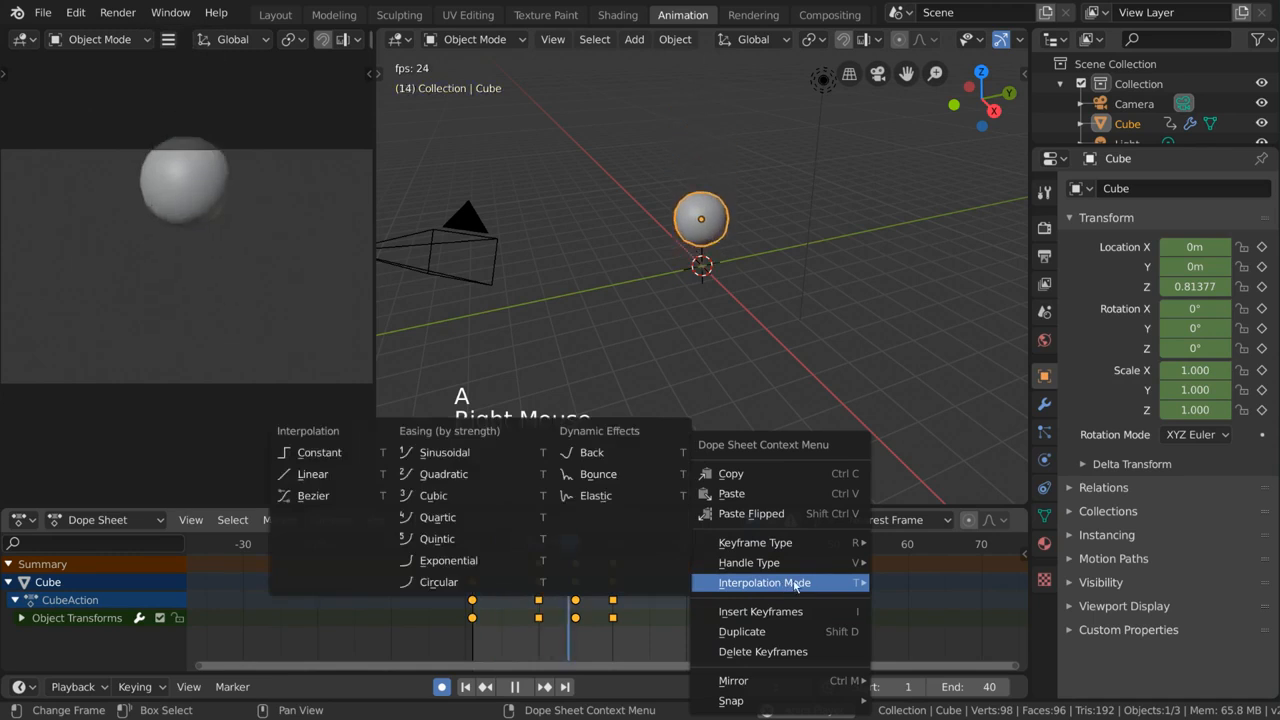
left_click(352, 456)
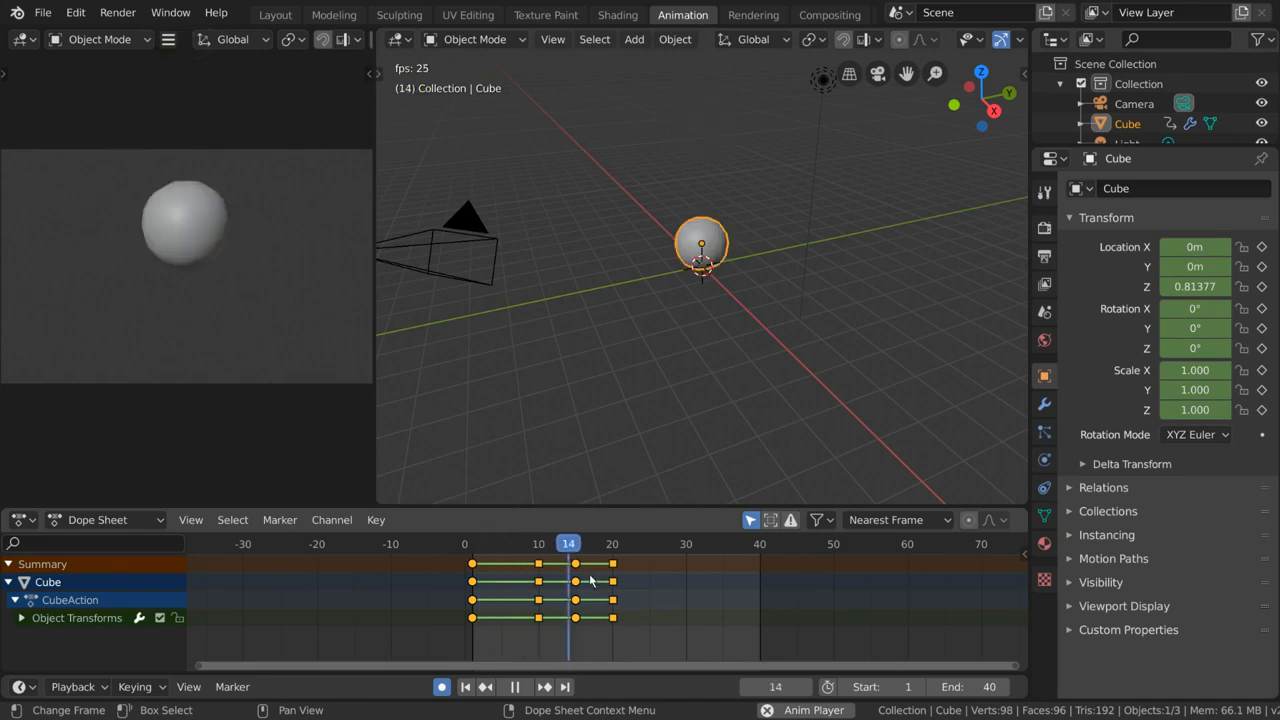
key("space")
left_click_drag(616, 550, 694, 556)
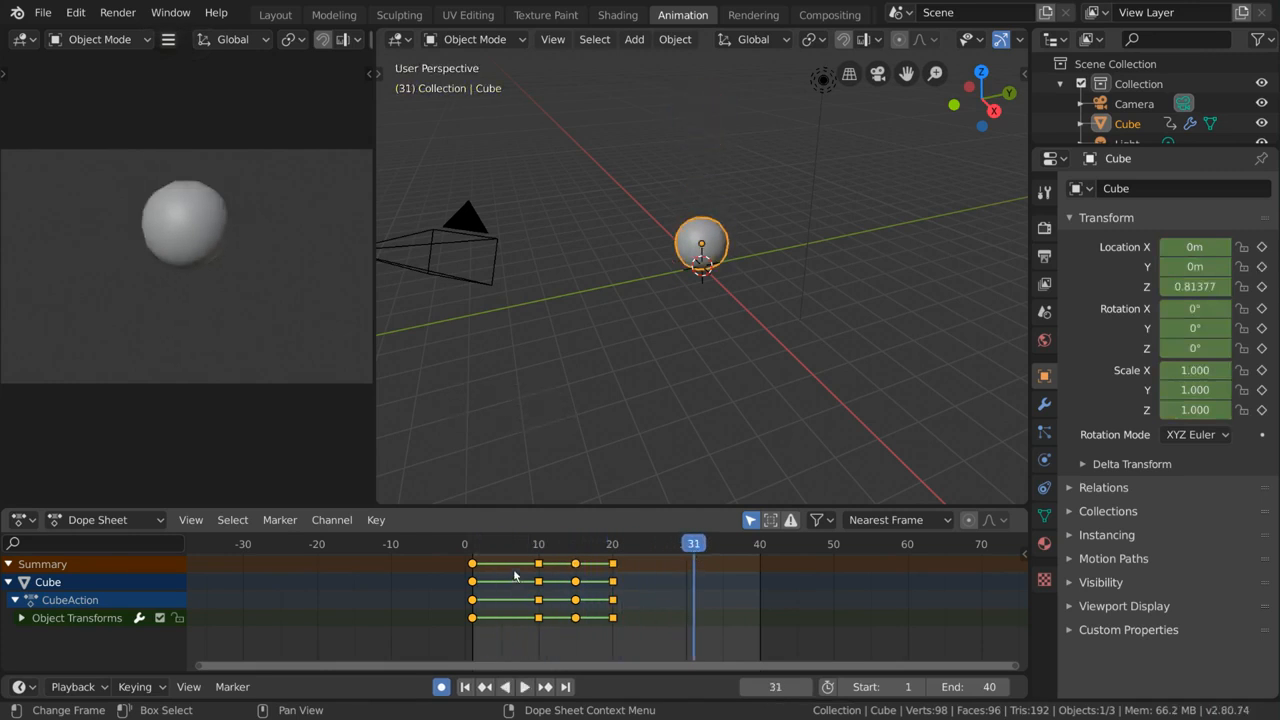
- Return only the frame 1 keyframes to Bezier interpolation and play the animation from the start to check it
left_click(475, 566)
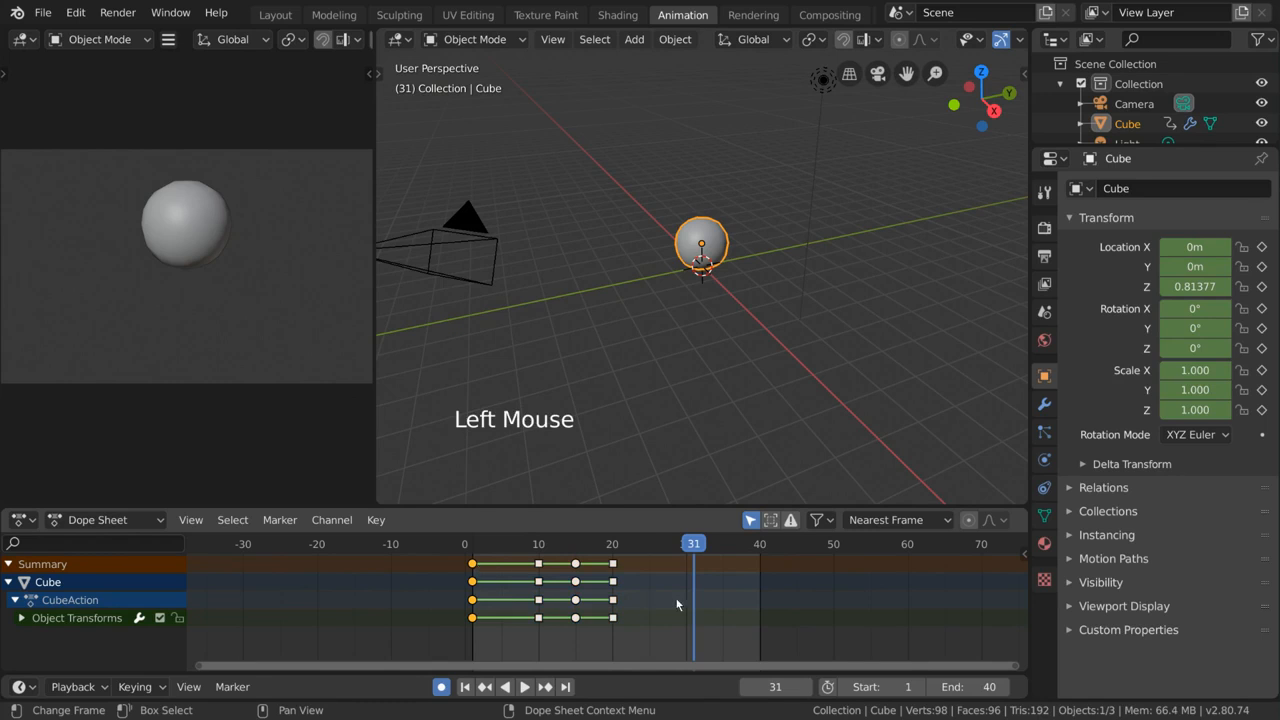
right_click(720, 586)
mouse_move(722, 590)
left_click(814, 496)
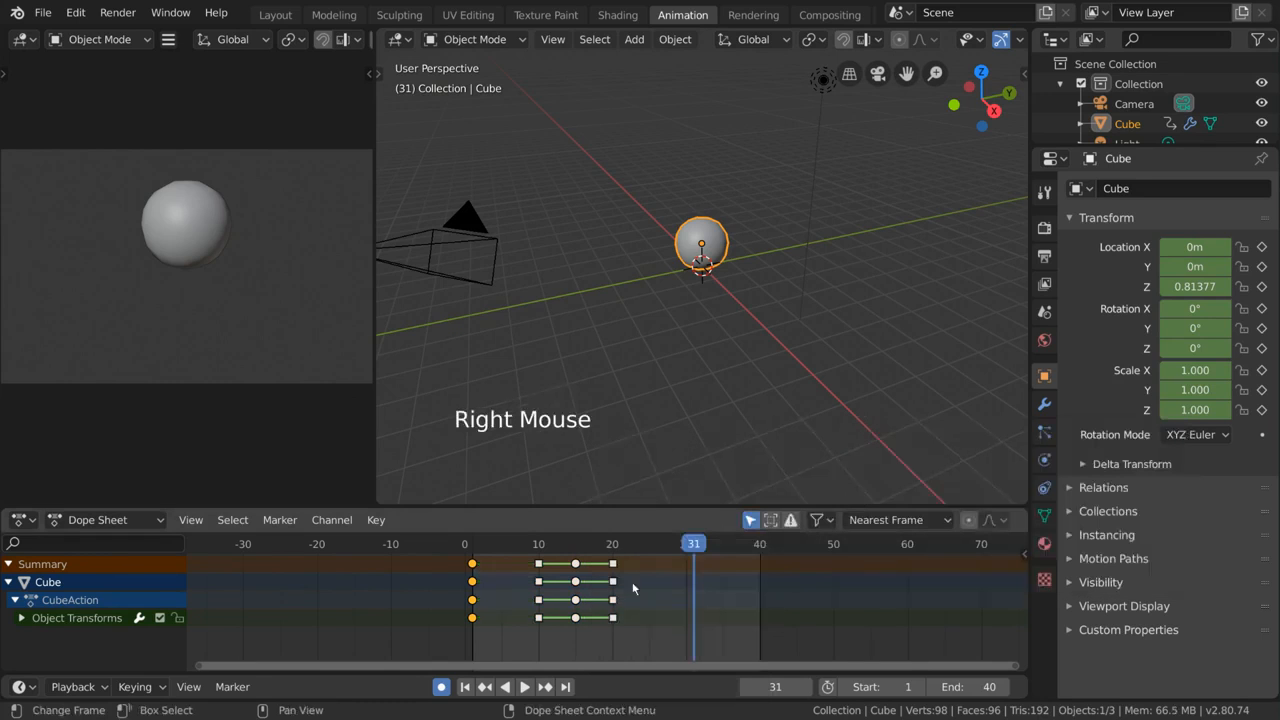
left_click_drag(560, 546, 468, 546)
key("space")
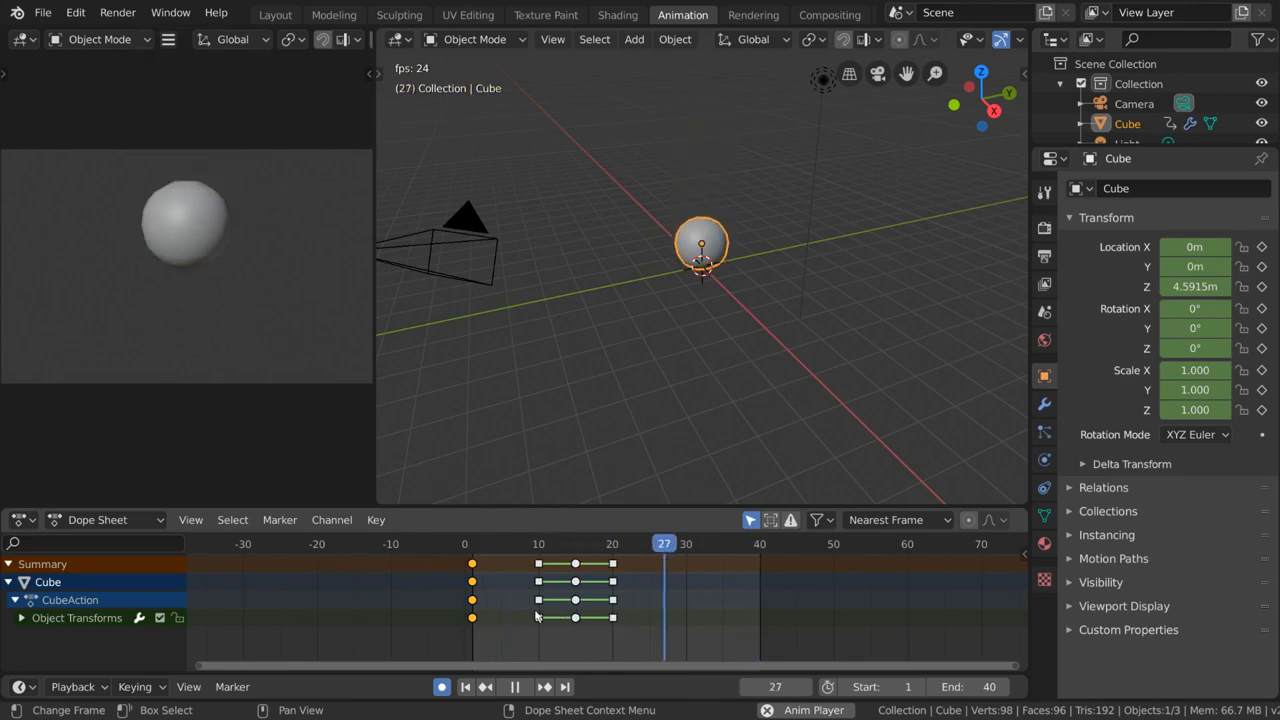
key("space")
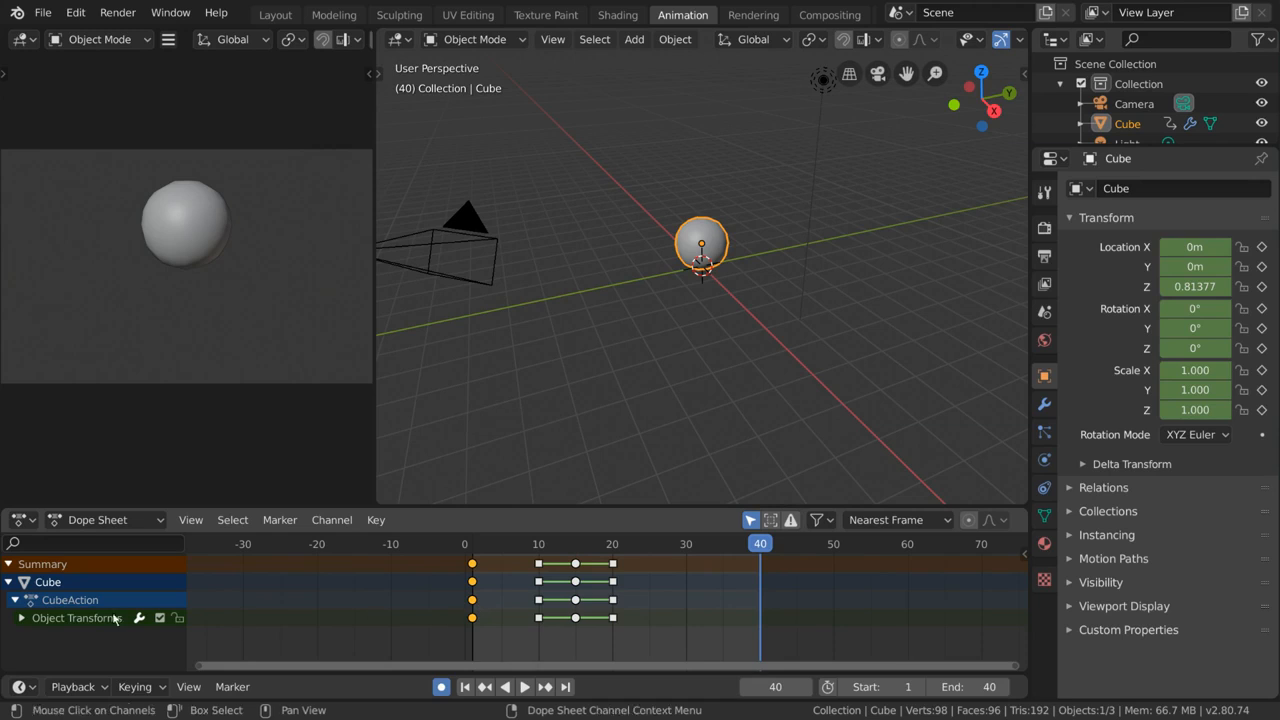
- Expand the cube's Object Transforms channel group and look through its location, rotation and scale channels
middle_click(62, 598)
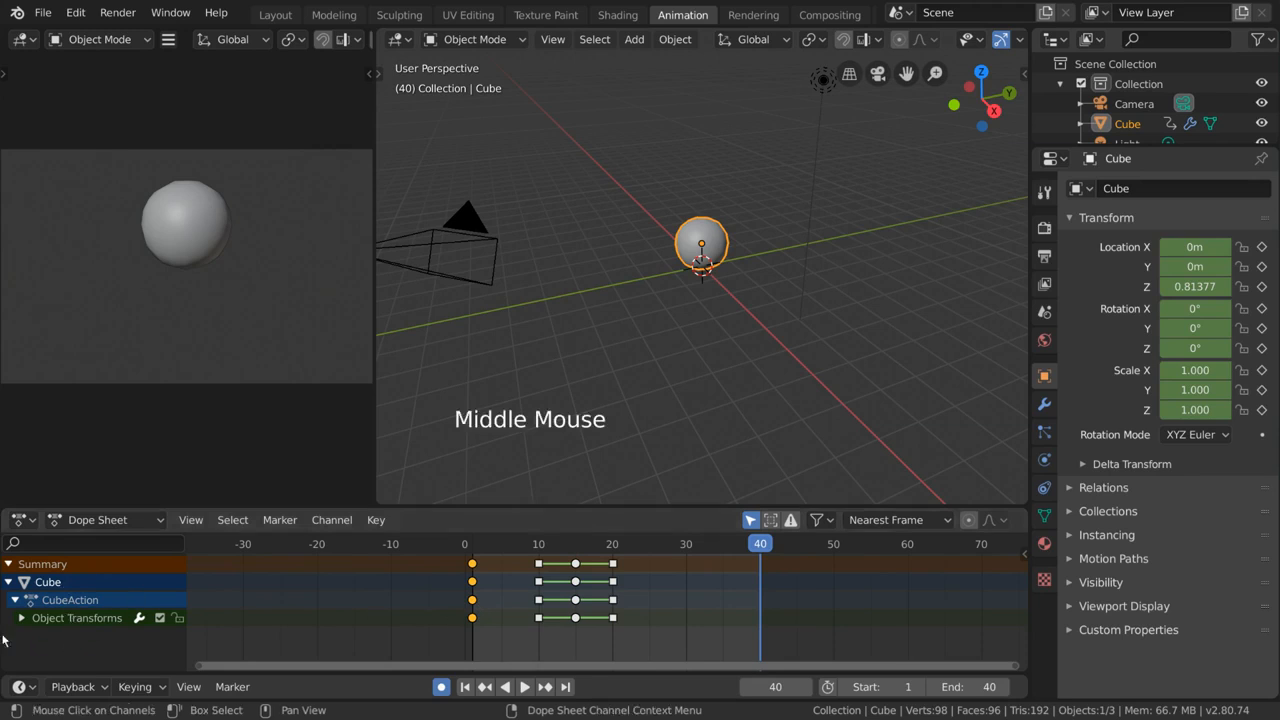
left_click(22, 618)
scroll(69, 600, "down", 9)
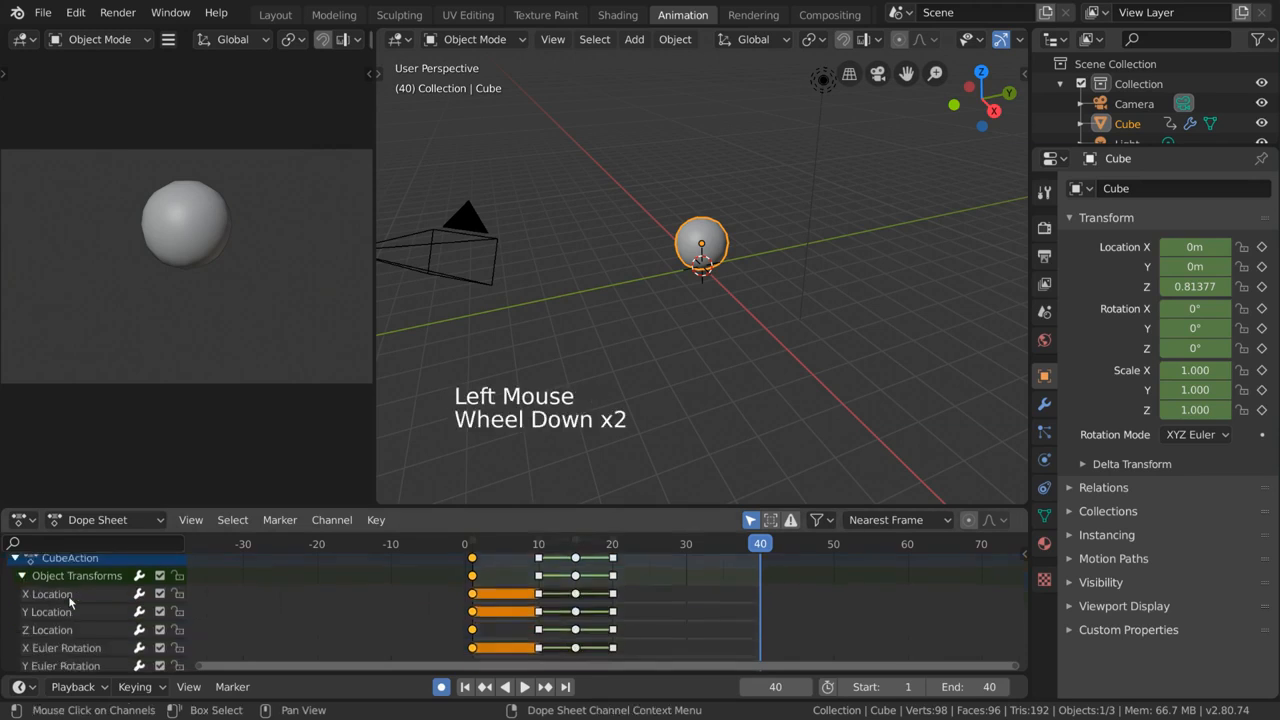
scroll(69, 596, "down", 2)
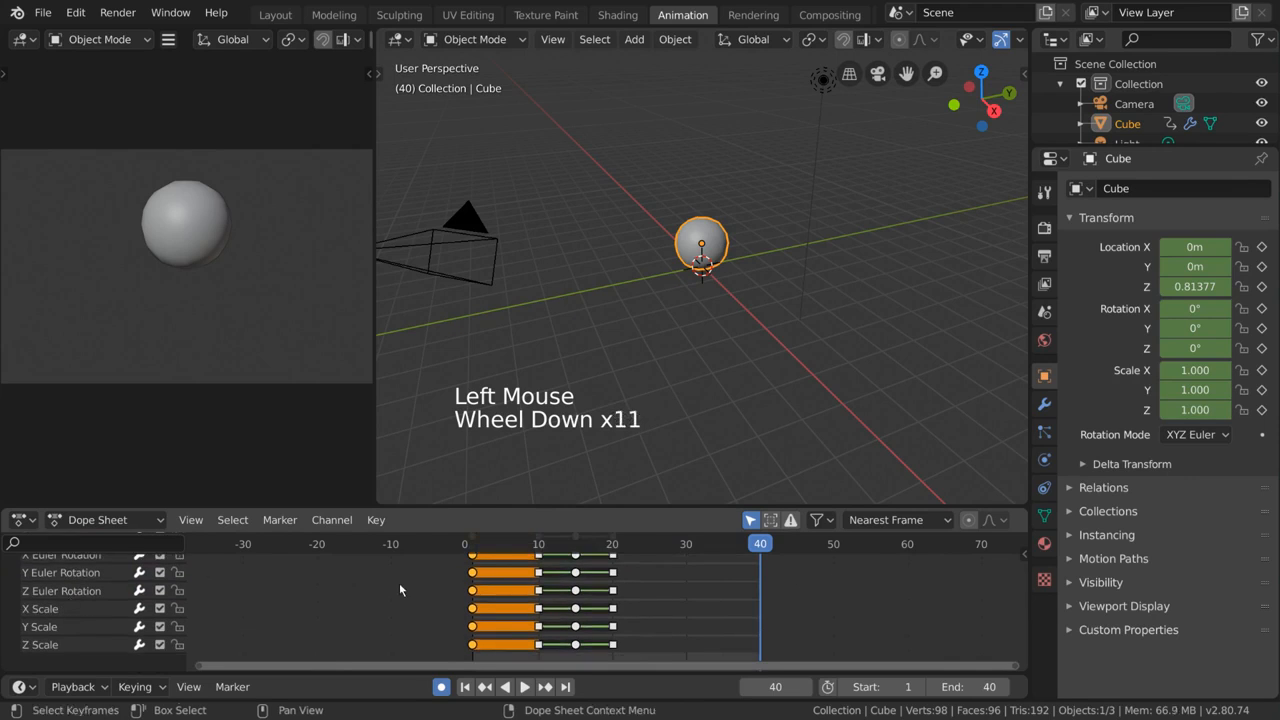
- Enlarge the Dope Sheet area to fit all the cube's channels and select the X Location, Z Euler Rotation and Object Transforms channels in turn
scroll(399, 583, "up", 2)
scroll(136, 614, "up", 7)
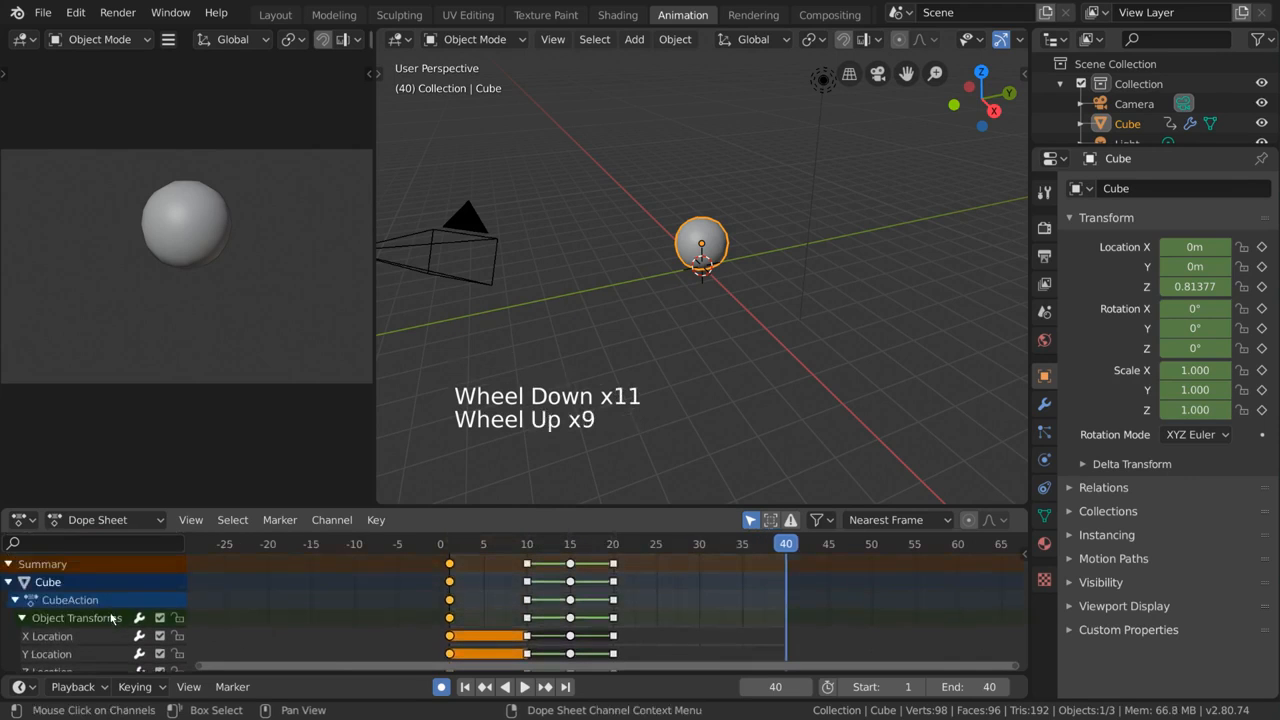
left_click_drag(503, 506, 505, 327)
left_click(100, 457)
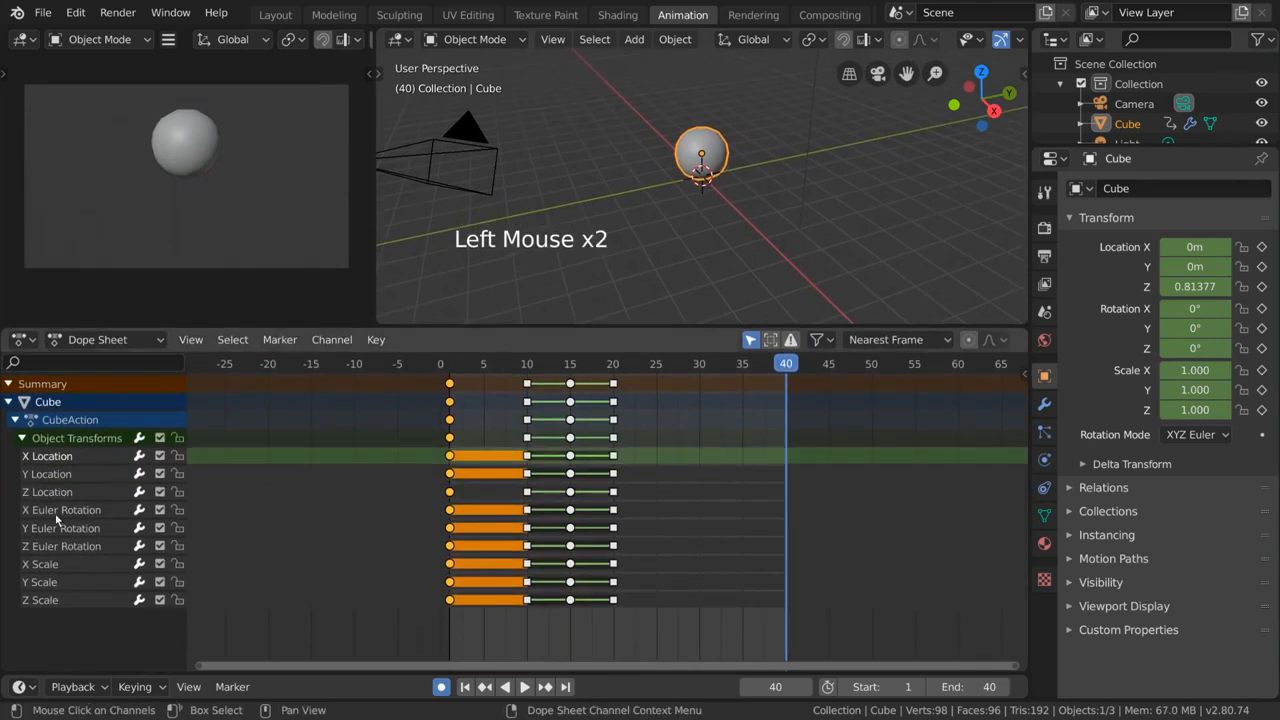
left_click(59, 548)
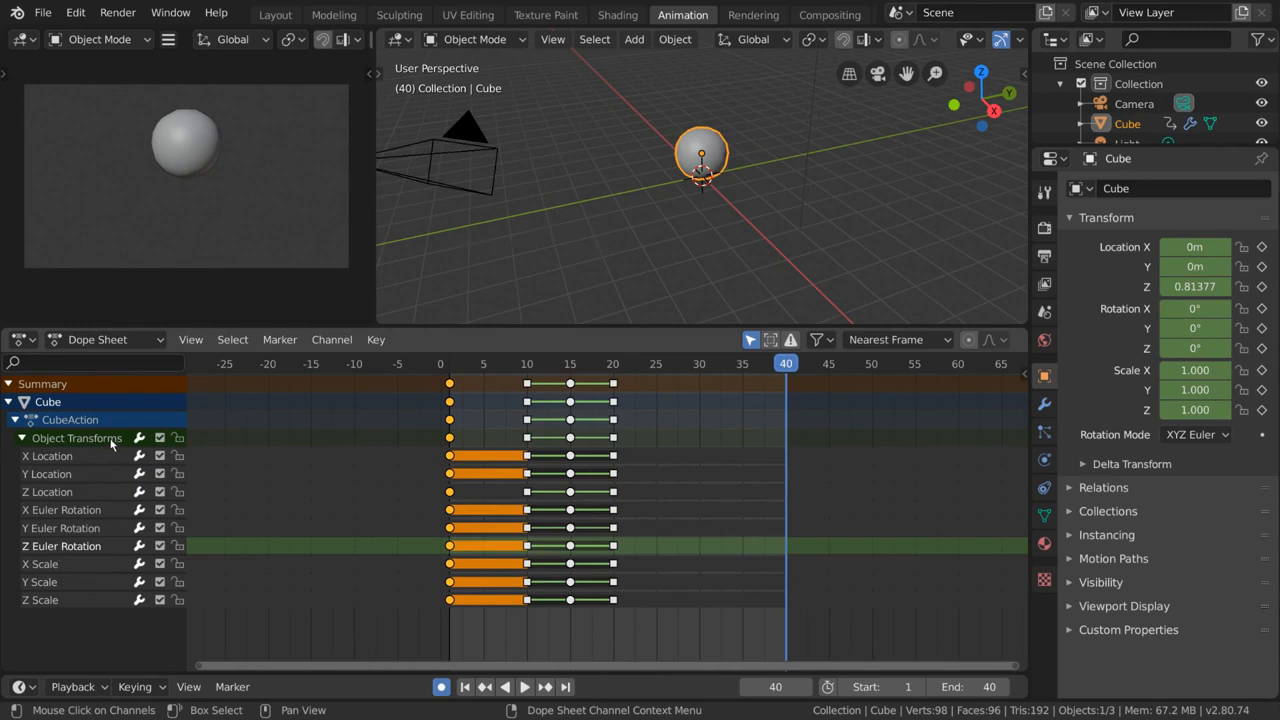
left_click(80, 438)
- Compare selecting all frame 1 keyframes through the Object Transforms row with selecting single frame 1 keyframes in individual location, rotation and scale channels
left_click(451, 440)
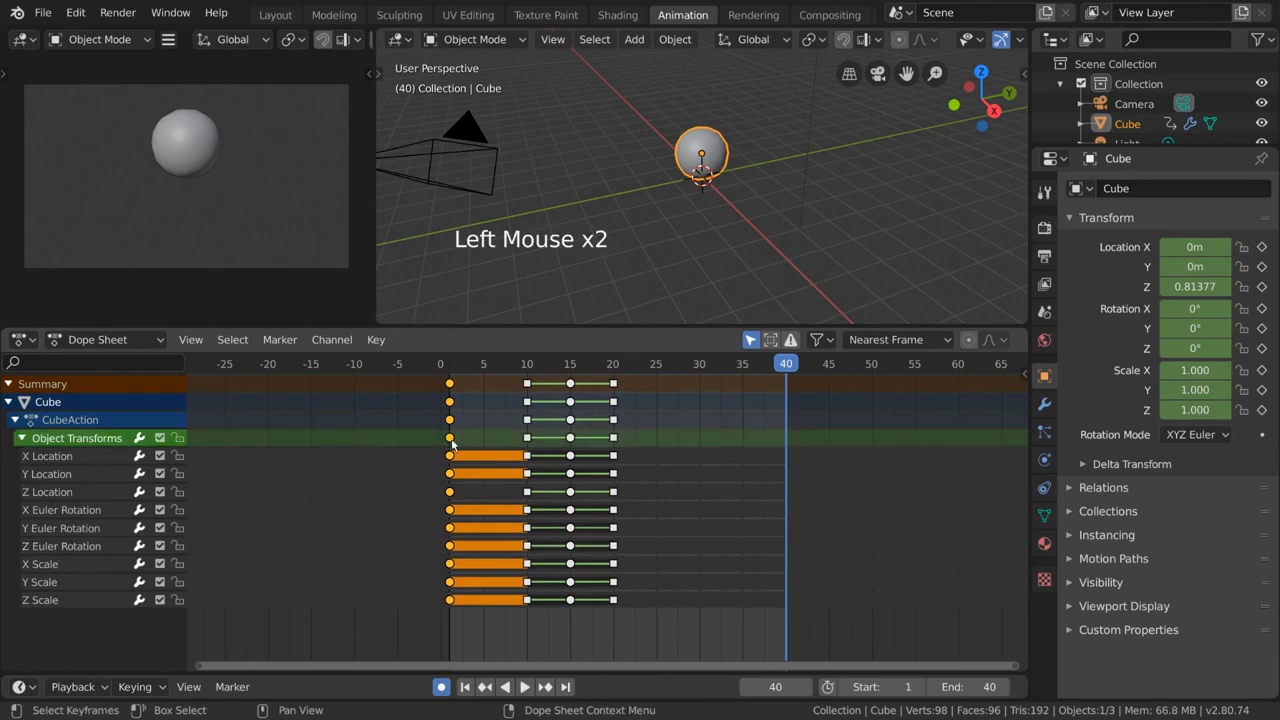
left_click(450, 457)
left_click(450, 438)
left_click(450, 474)
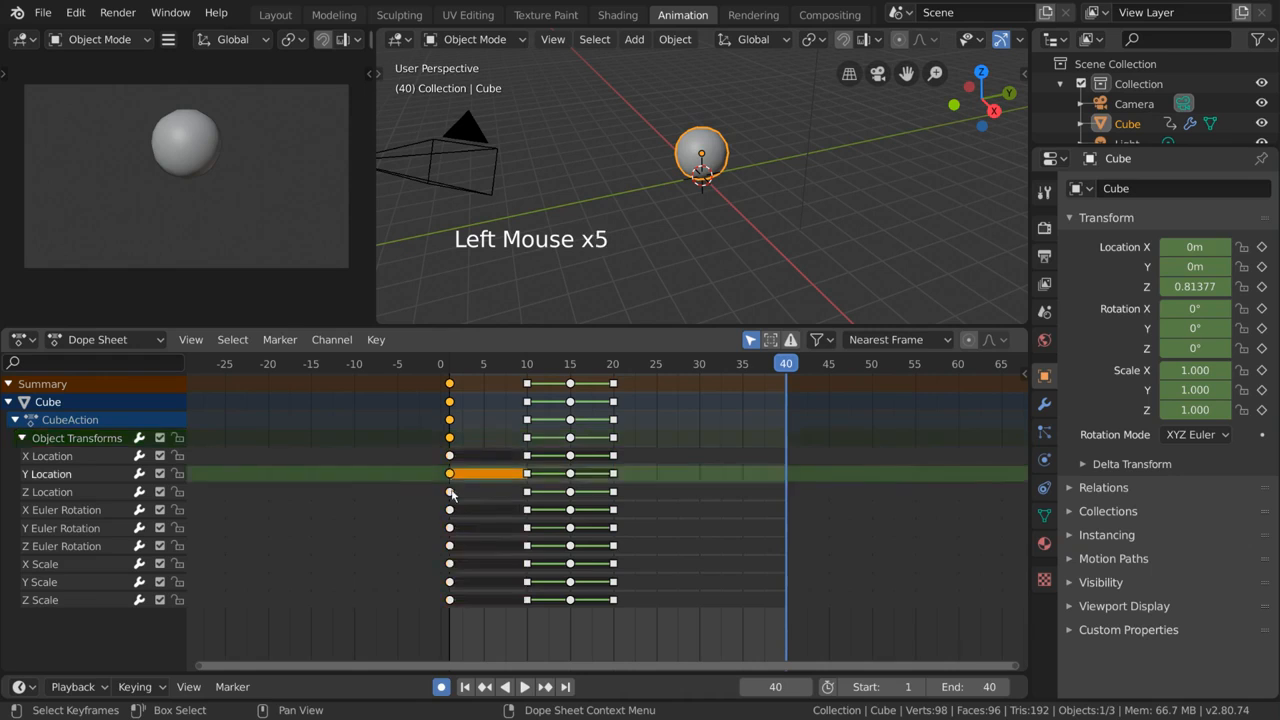
left_click(450, 492)
left_click(450, 510)
left_click(450, 439)
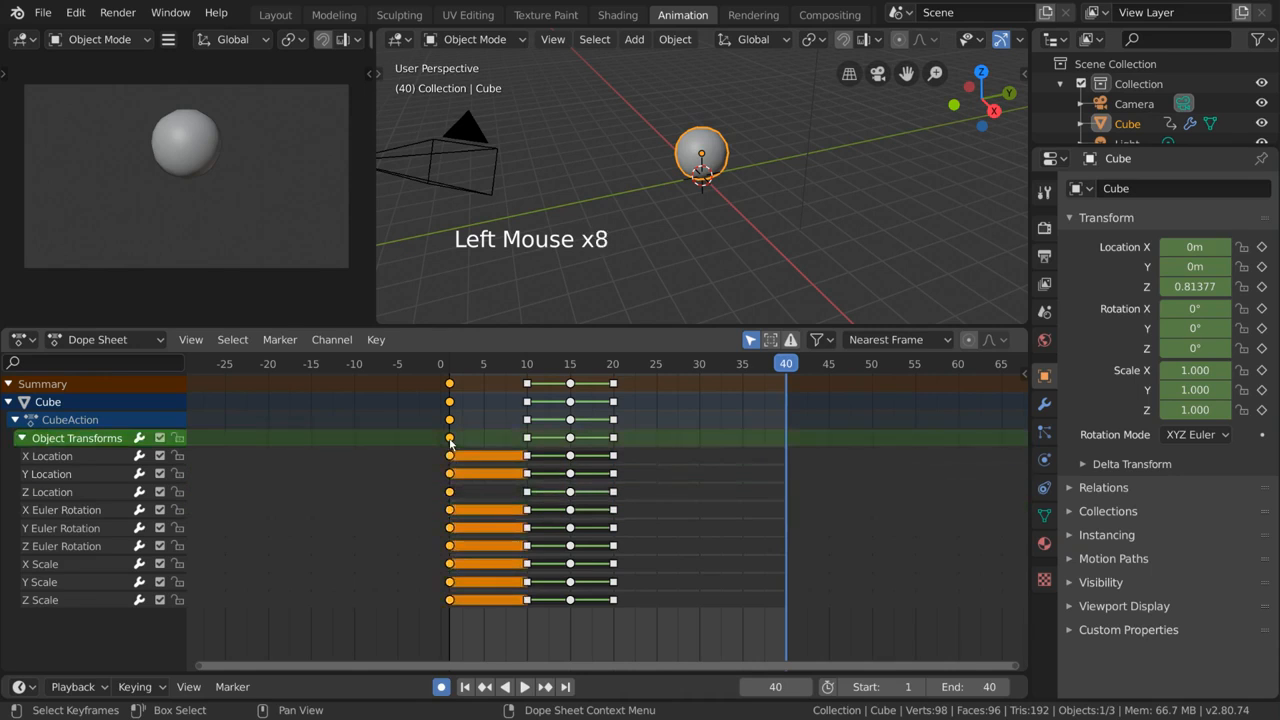
left_click(450, 546)
left_click(450, 564)
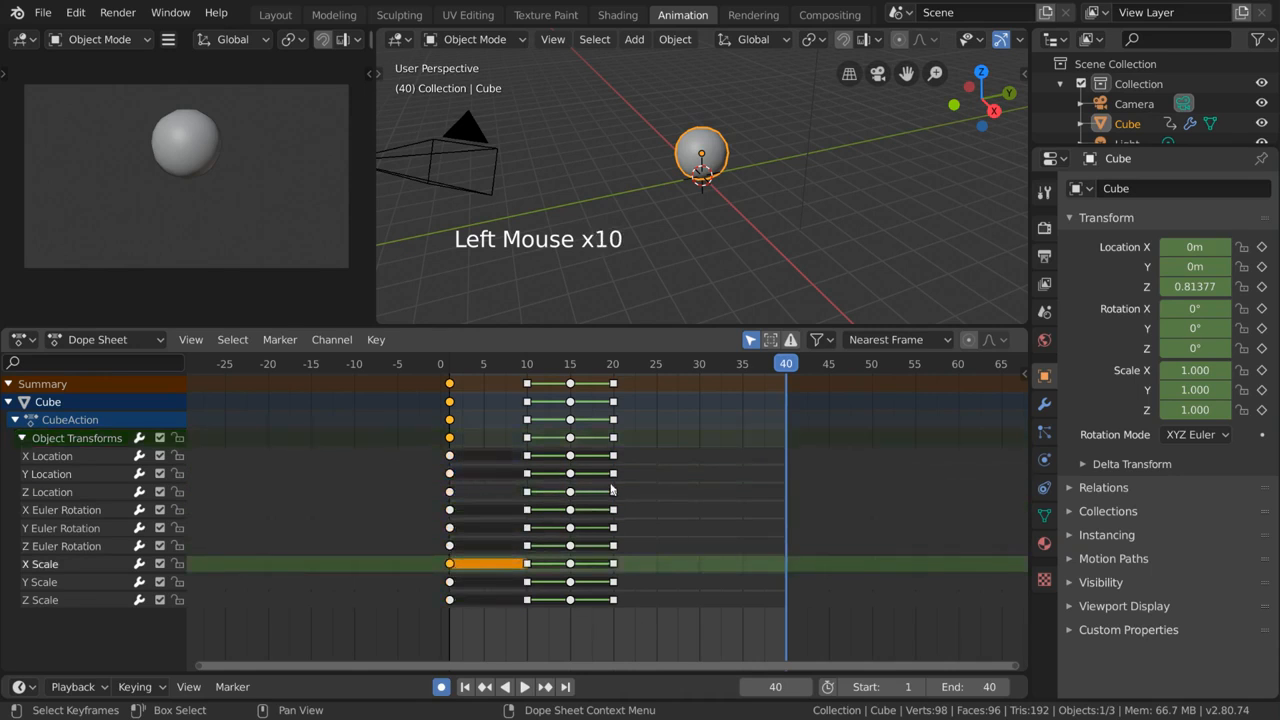
- Select the whole keyframe columns at frames 1, 15, 10 and 20 across all channels, and finish with no keyframes selected
key("alt")
left_click(450, 510, "alt")
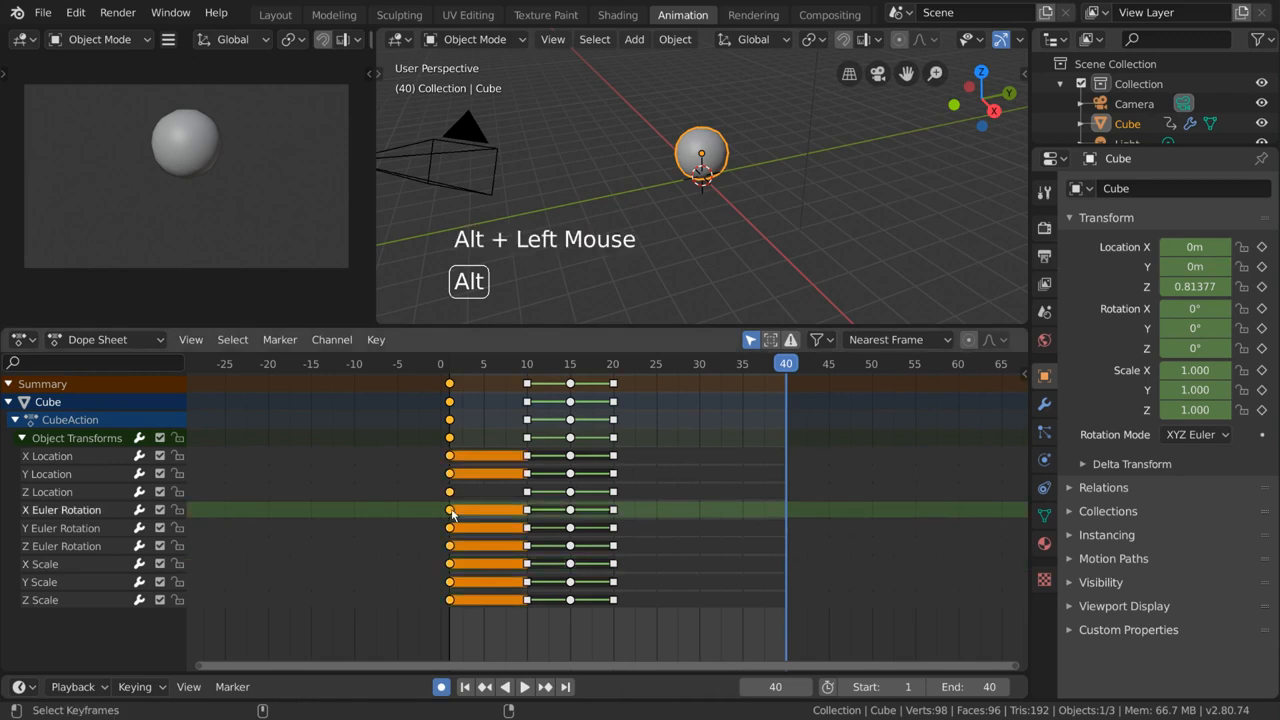
left_click(571, 564, "alt")
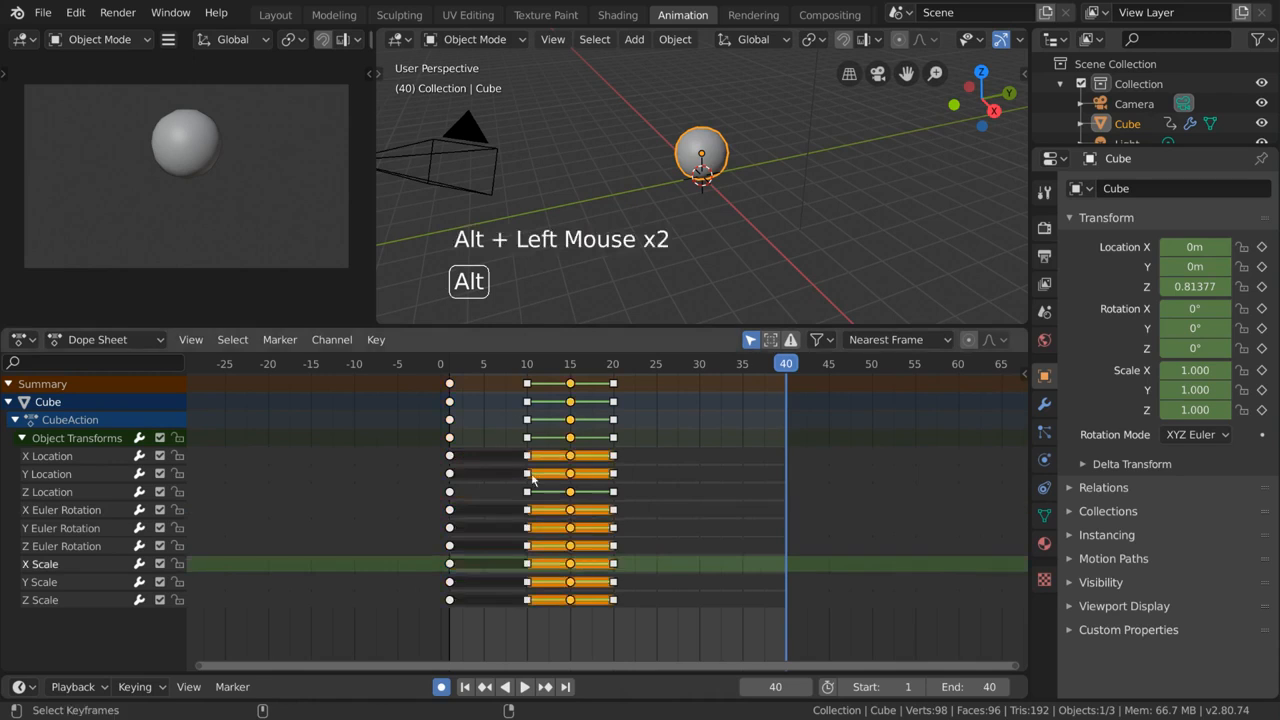
left_click(527, 456, "alt")
left_click(613, 564, "alt")
left_click(527, 582, "alt")
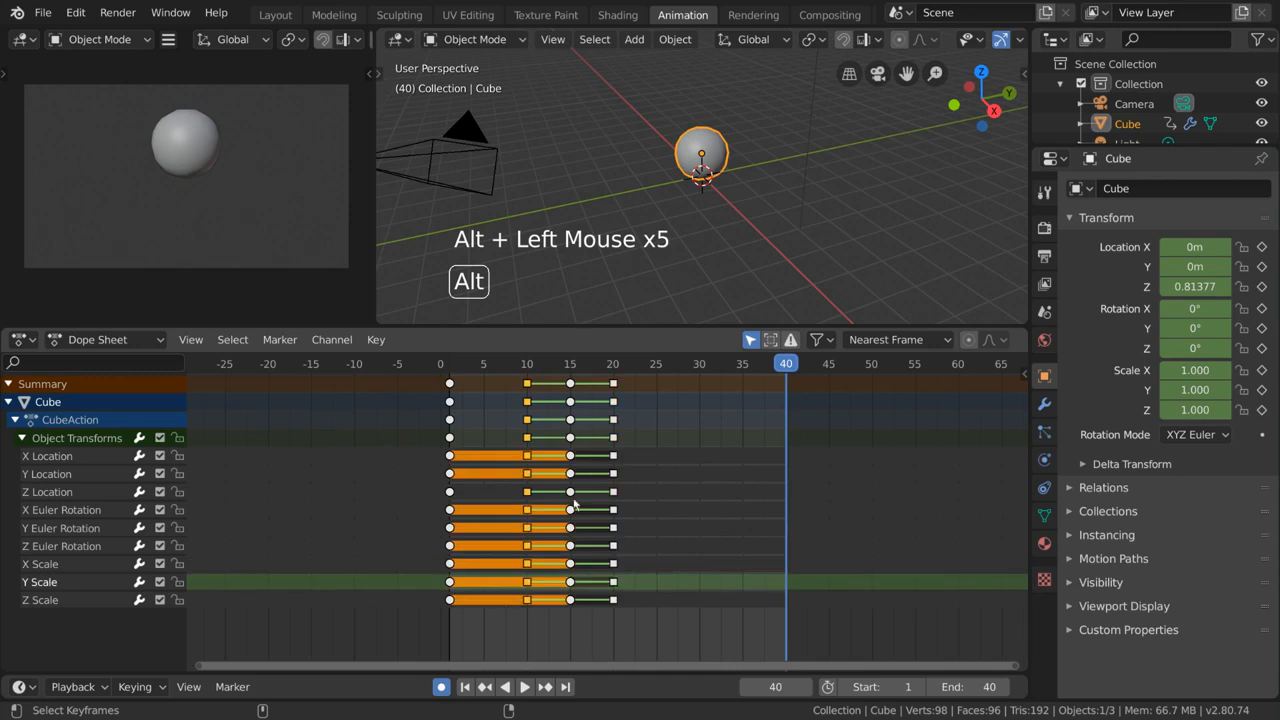
left_click(613, 456, "alt")
left_click(614, 546)
left_click(612, 582)
left_click(609, 505)
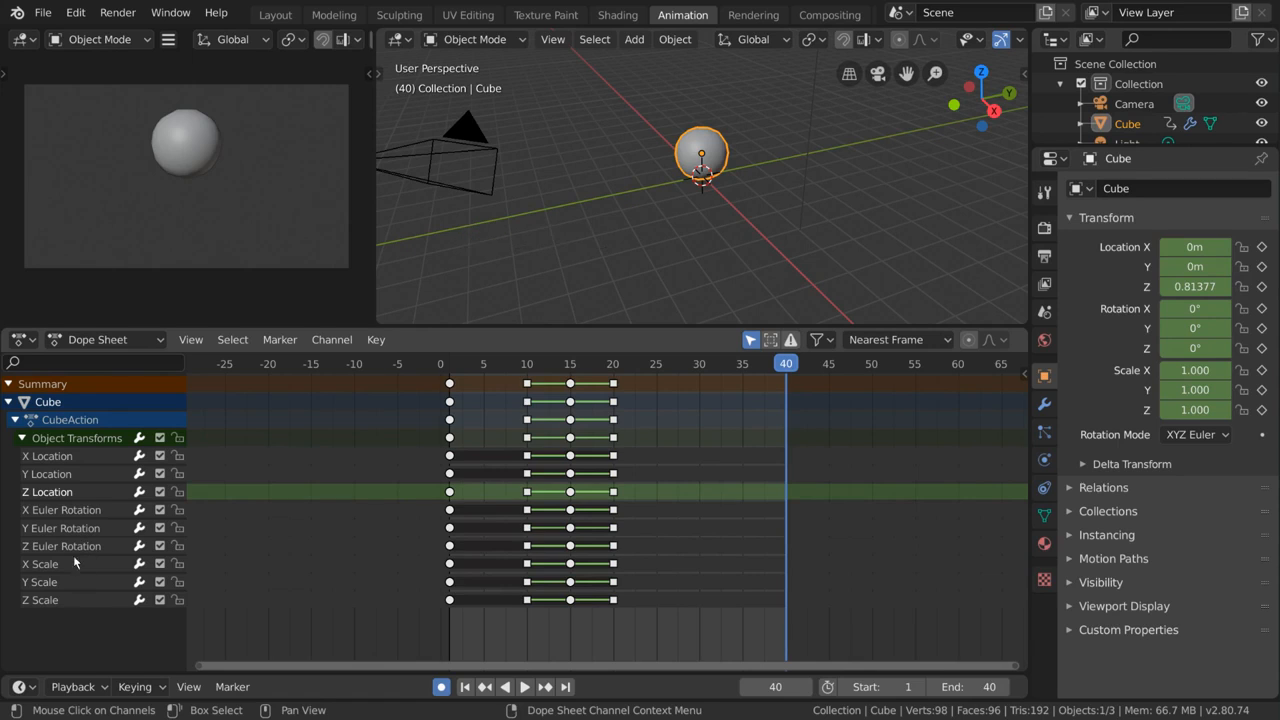
- Group the X, Y and Z Euler Rotation channels into a new channel group named Rotation
left_click(83, 509)
left_click(84, 528, "shift")
left_click(83, 547, "shift")
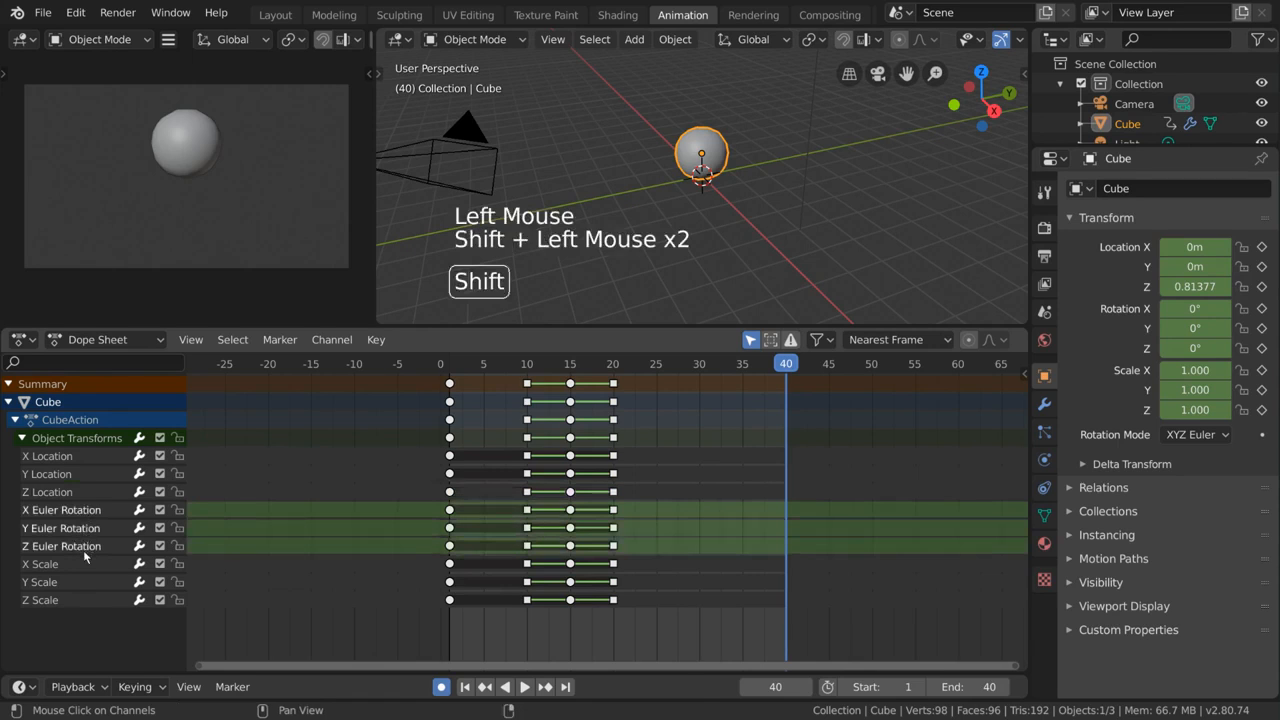
left_click(332, 340)
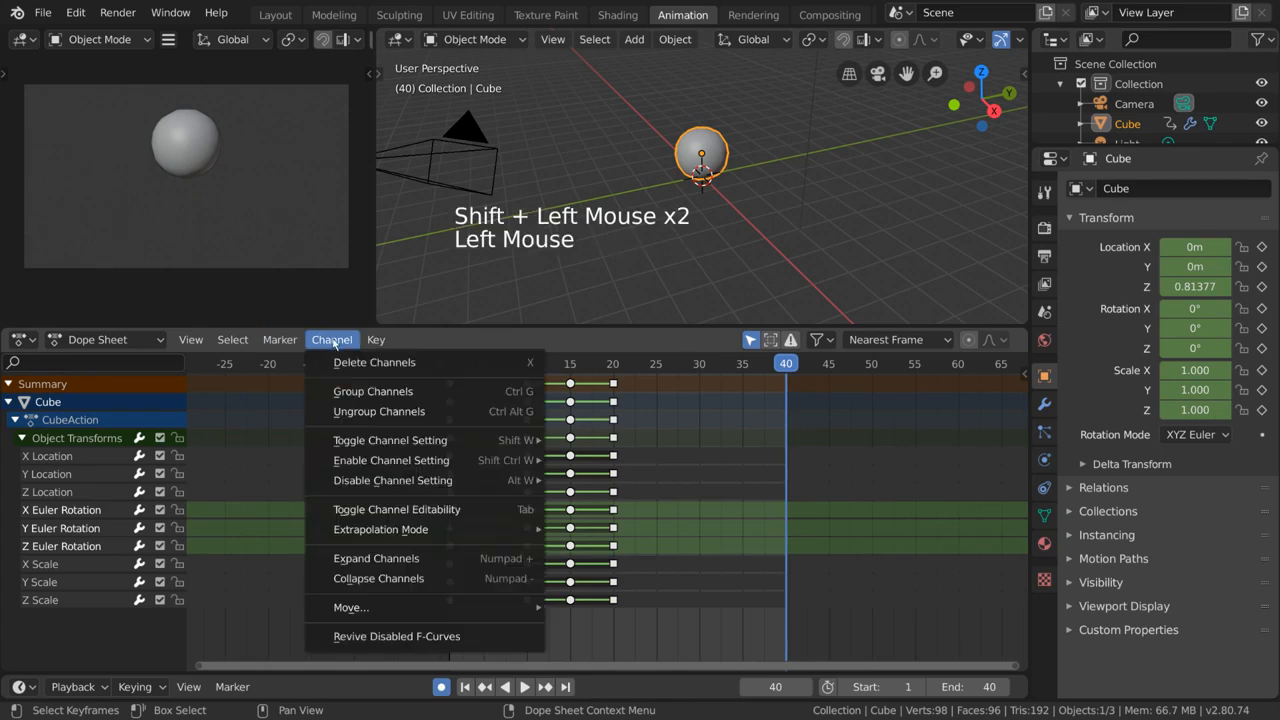
left_click(449, 391)
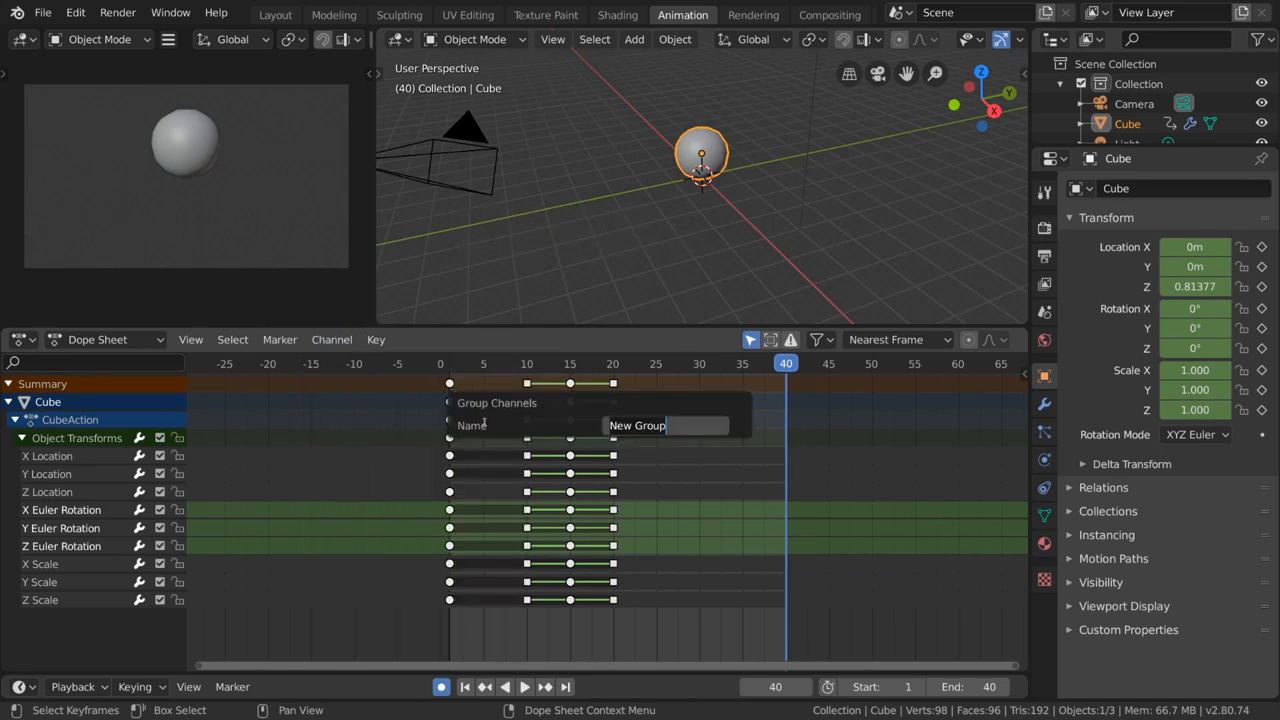
type("Rotation")
key("Return")
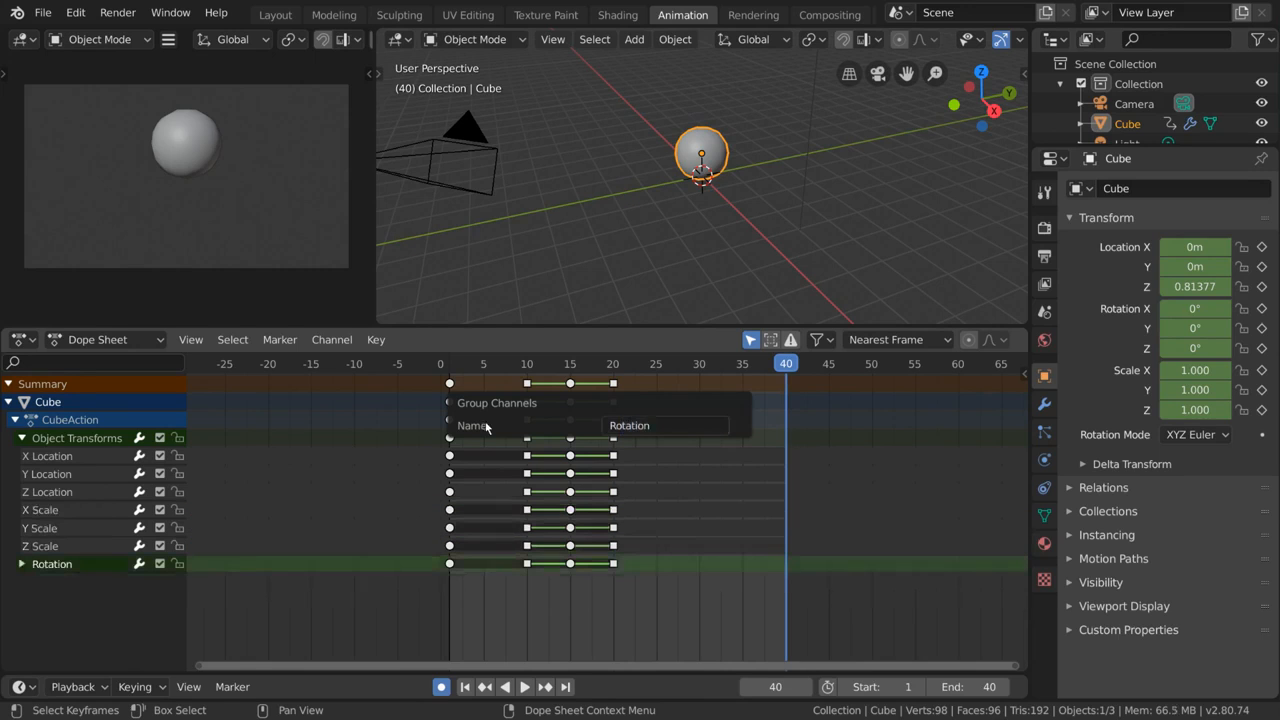
- Expand and collapse the Rotation group to inspect its channels, leaving it expanded
left_click(24, 566)
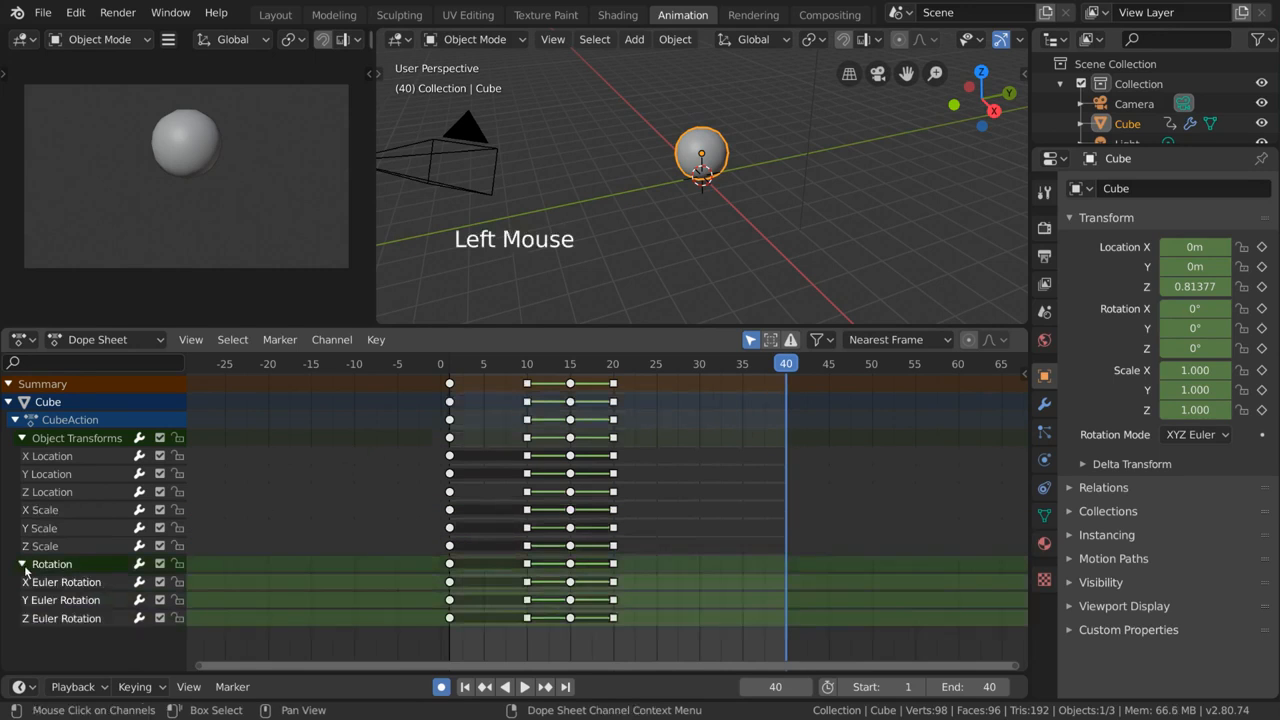
left_click(24, 566)
left_click(23, 566)
left_click(23, 566)
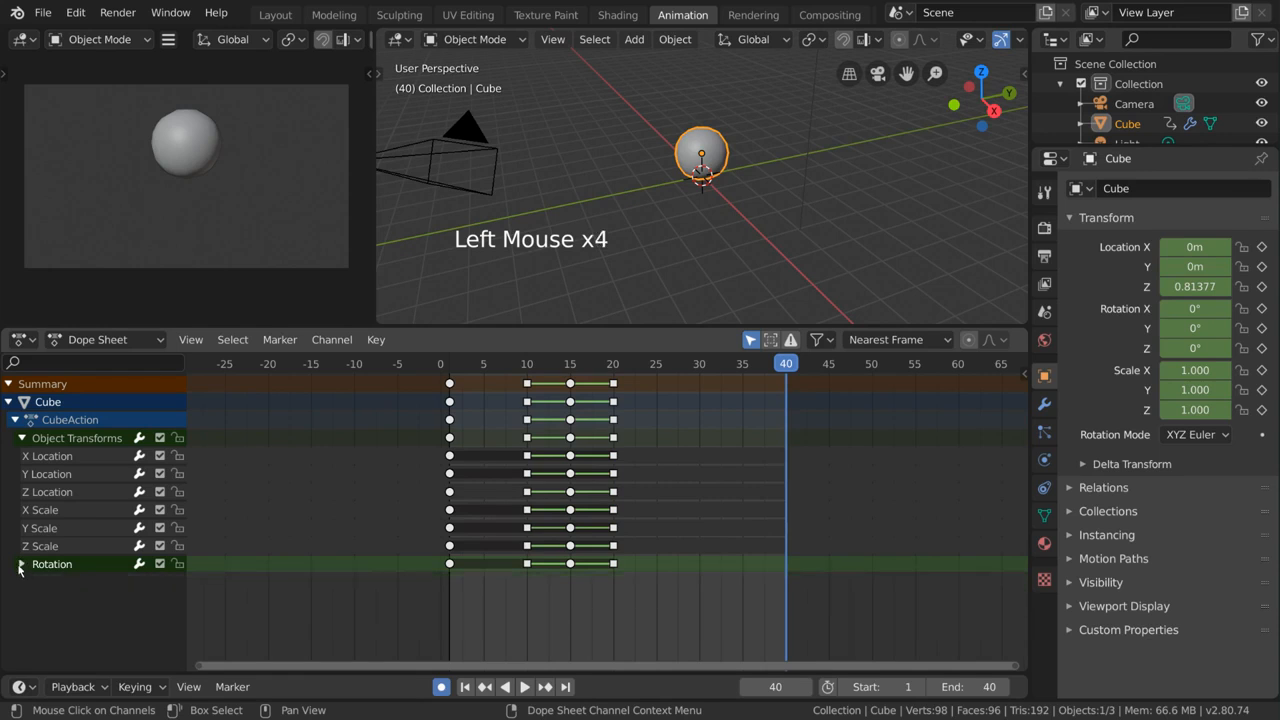
left_click(20, 566)
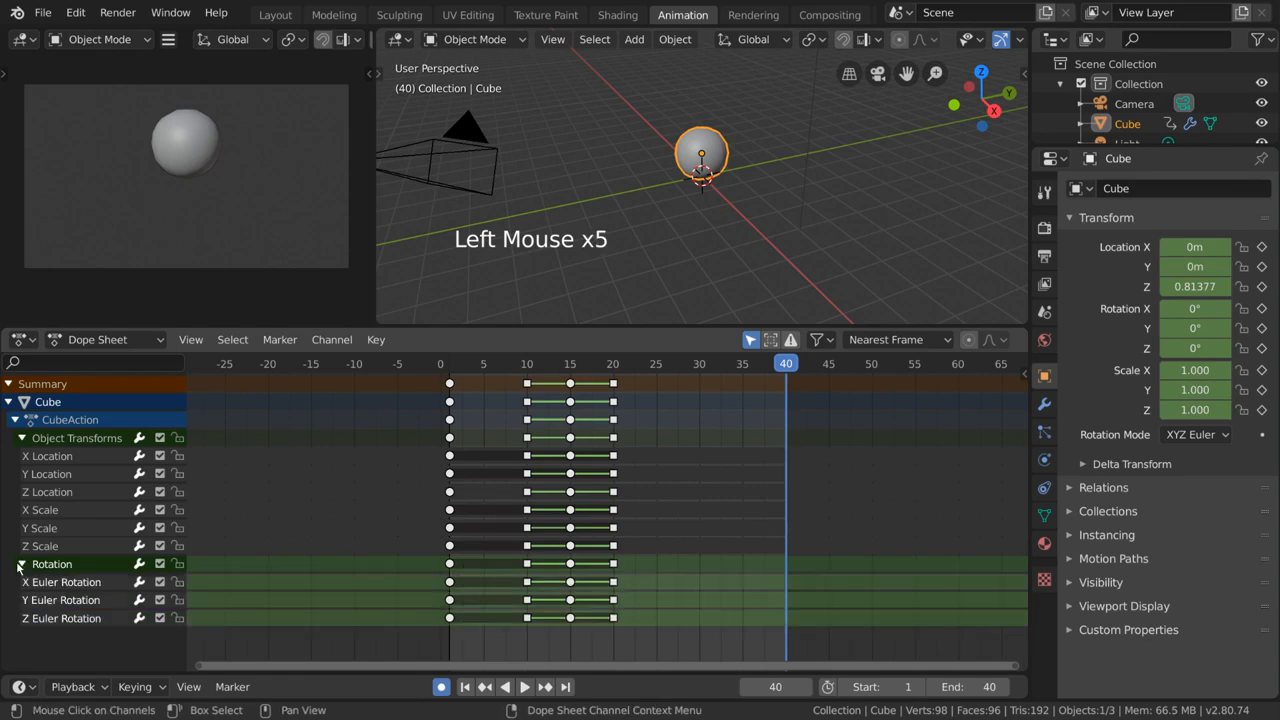
- Ungroup the X Euler Rotation and Z Euler Rotation channels from the Rotation group
left_click(66, 583)
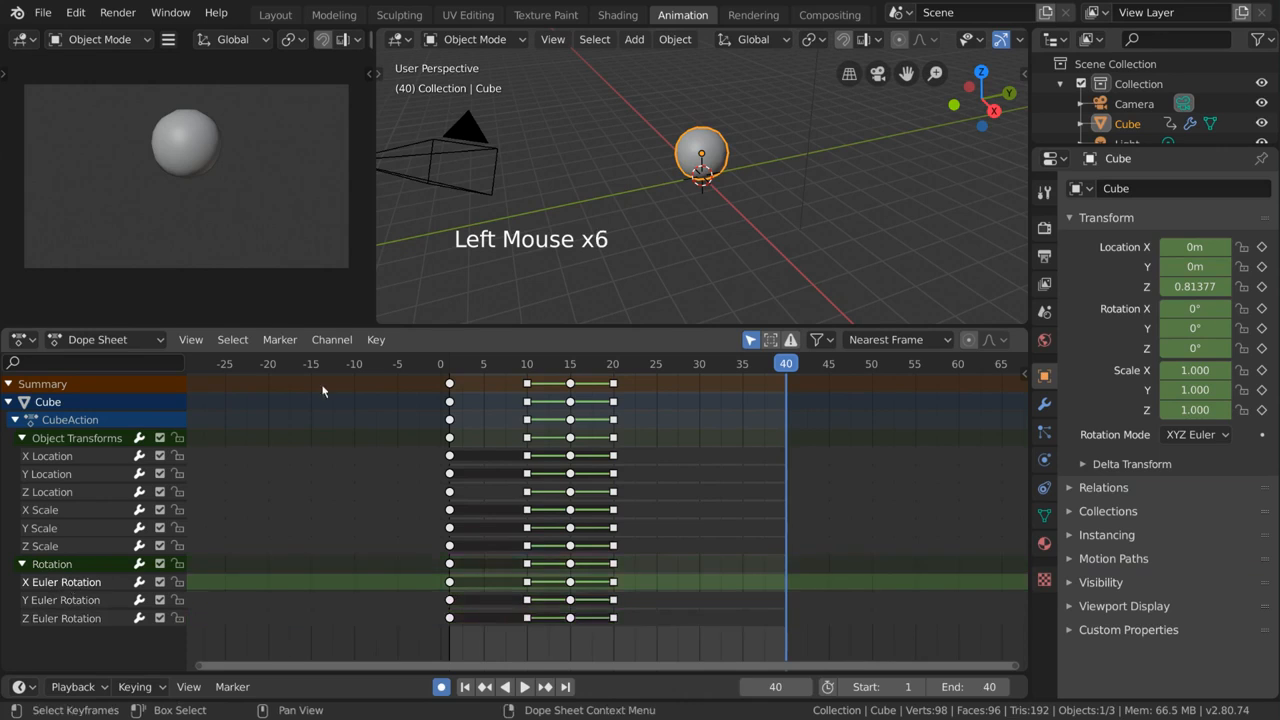
left_click(332, 340)
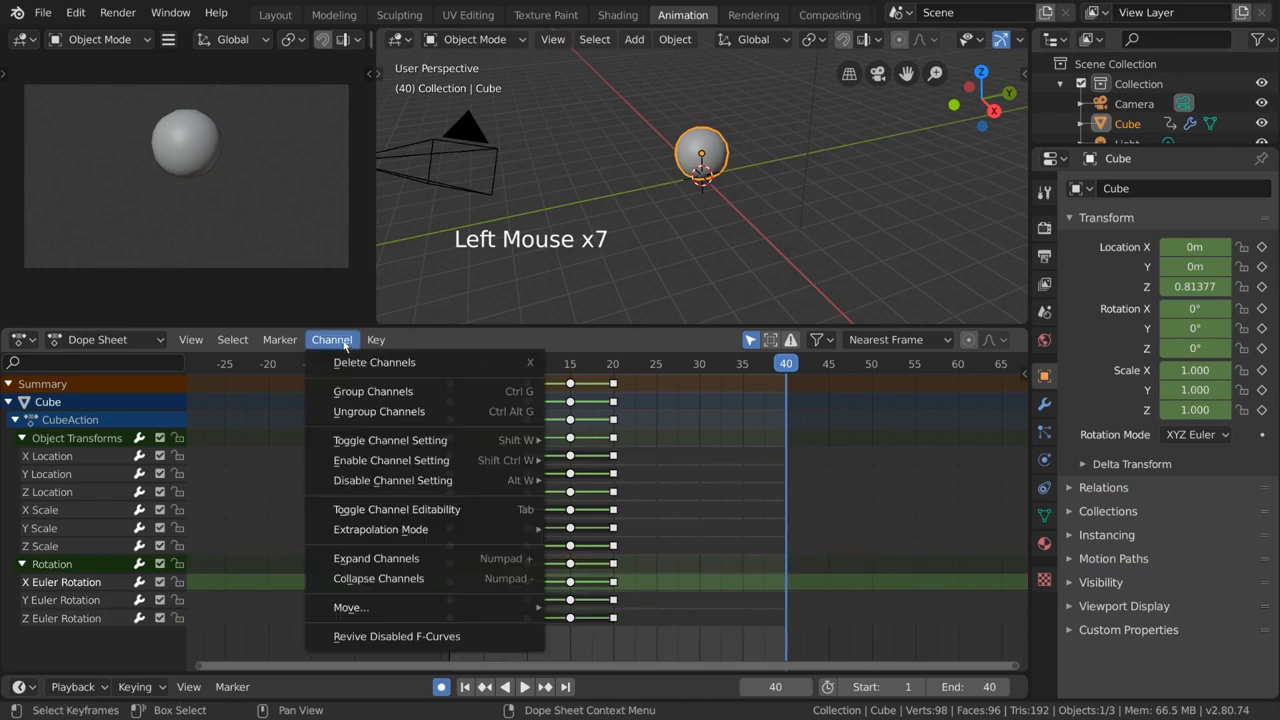
left_click(493, 413)
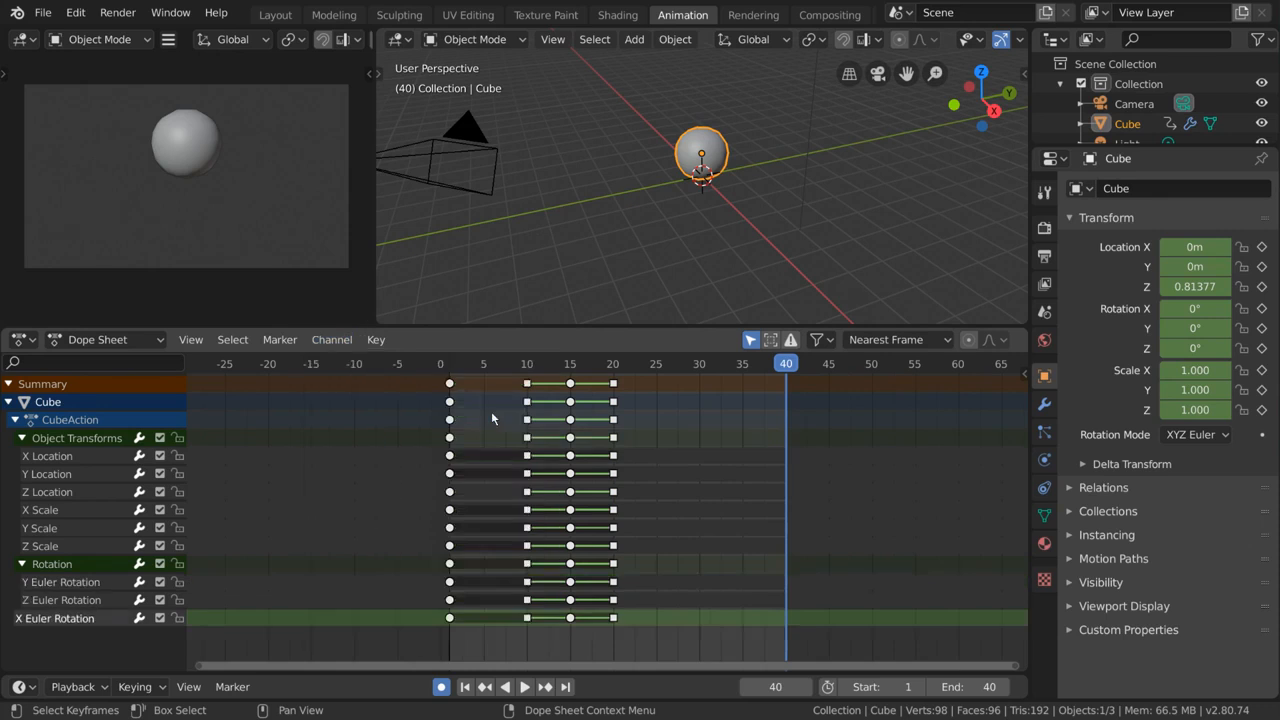
left_click(80, 601)
key("ctrl+alt+g")
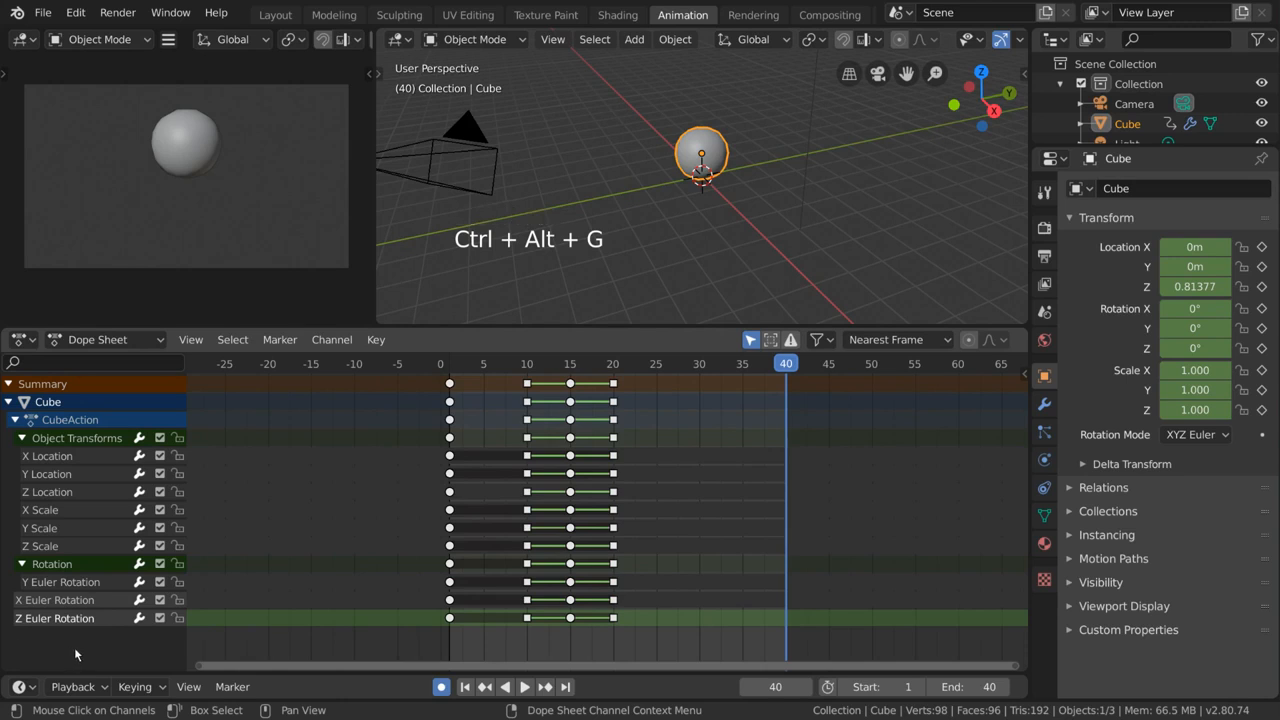
left_click(349, 341)
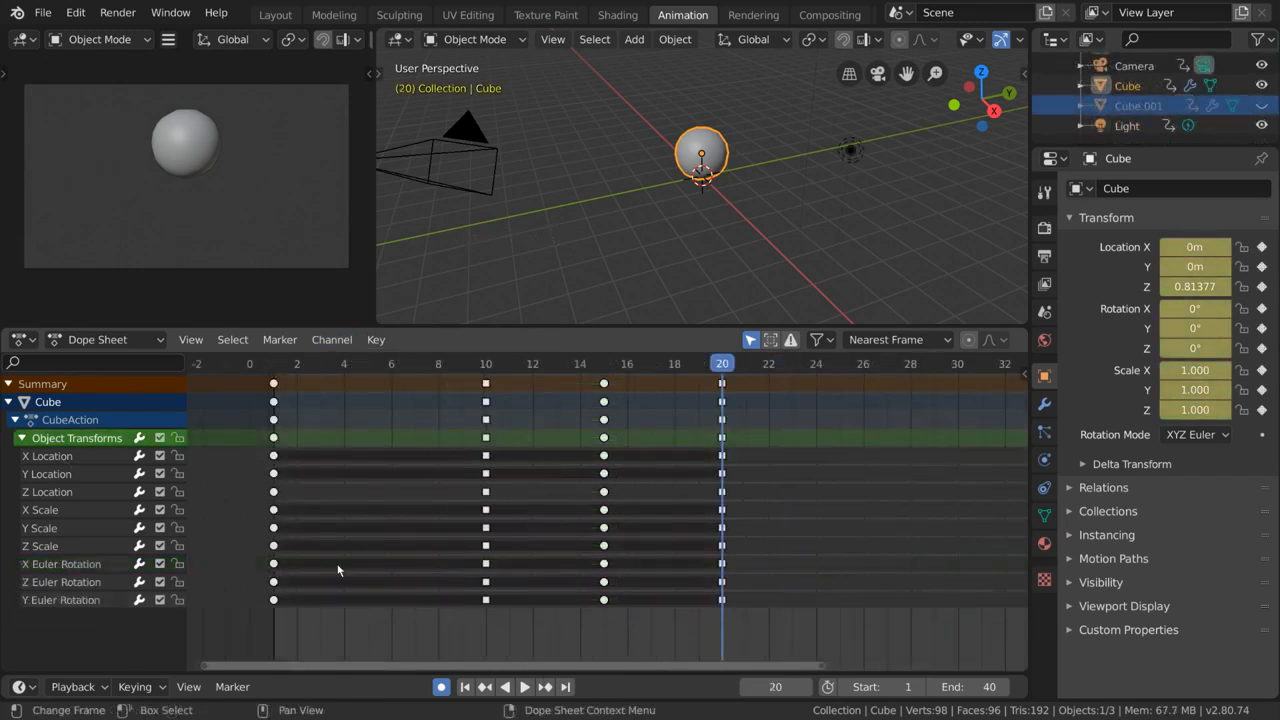
- Move the light at frame 20 to about X 6.11 m, Y 1.71 m, Z 2.75 m, recording a keyframe
left_click(438, 165)
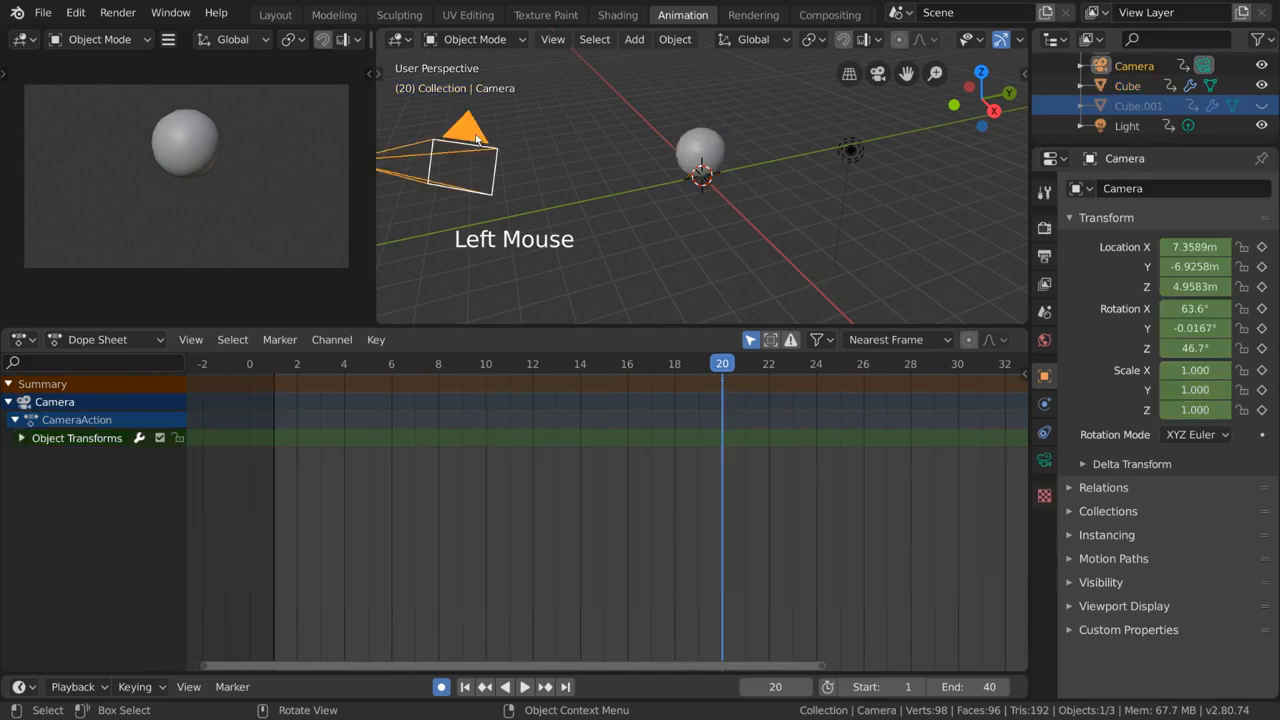
left_click(855, 155)
key("g")
left_click(774, 270)
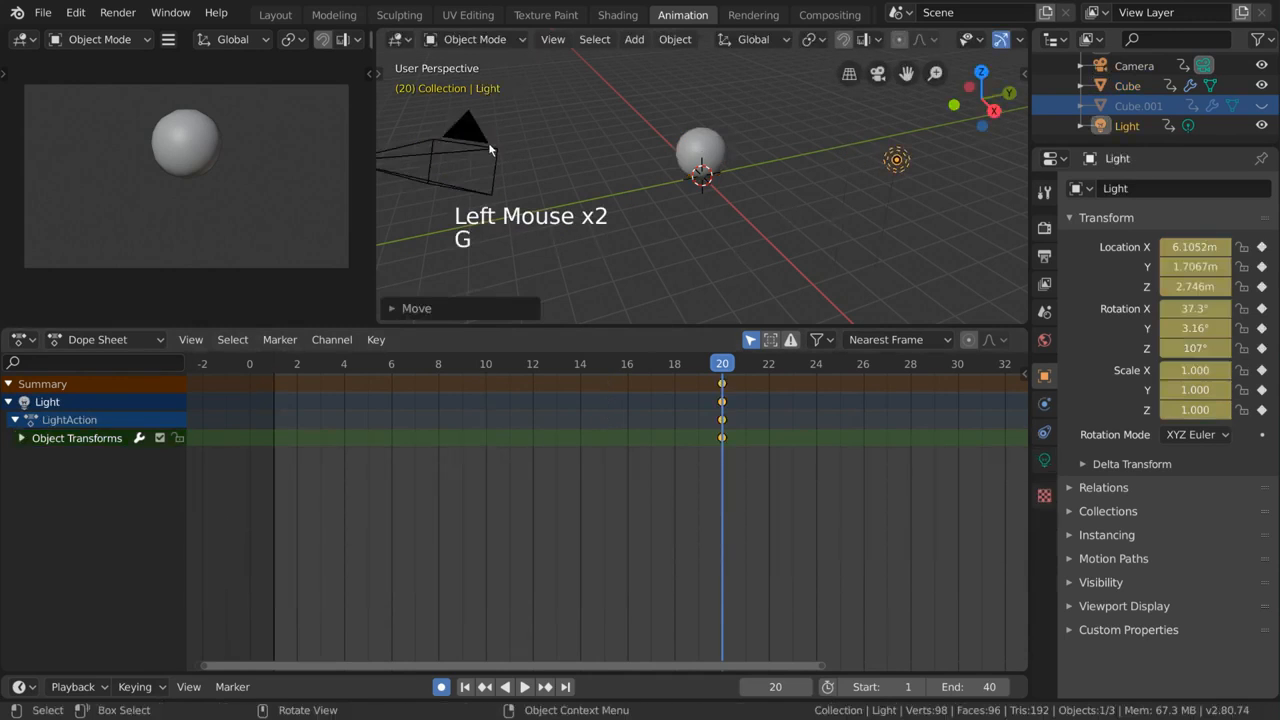
- Go to frame 12 and rotate the camera to about 70.1° on X, recording a keyframe
left_click(455, 160)
left_click_drag(604, 366, 533, 364)
key("g")
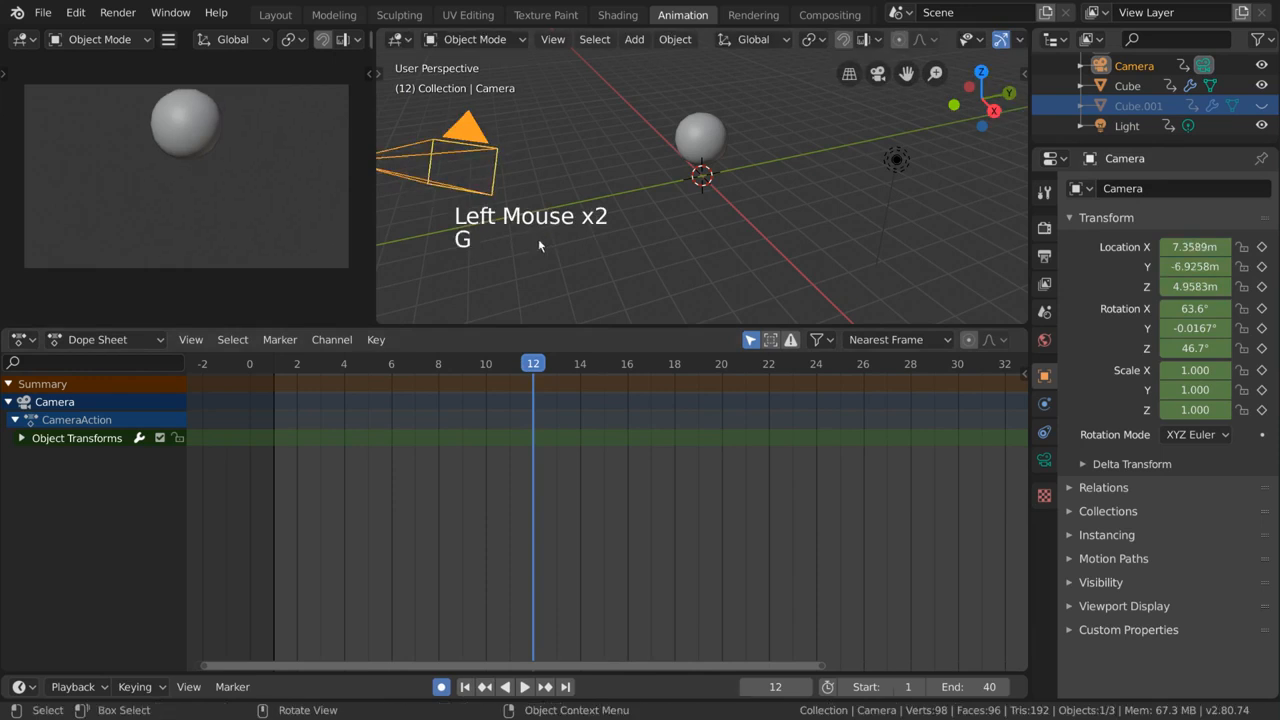
key("r")
key("r")
left_click(673, 325)
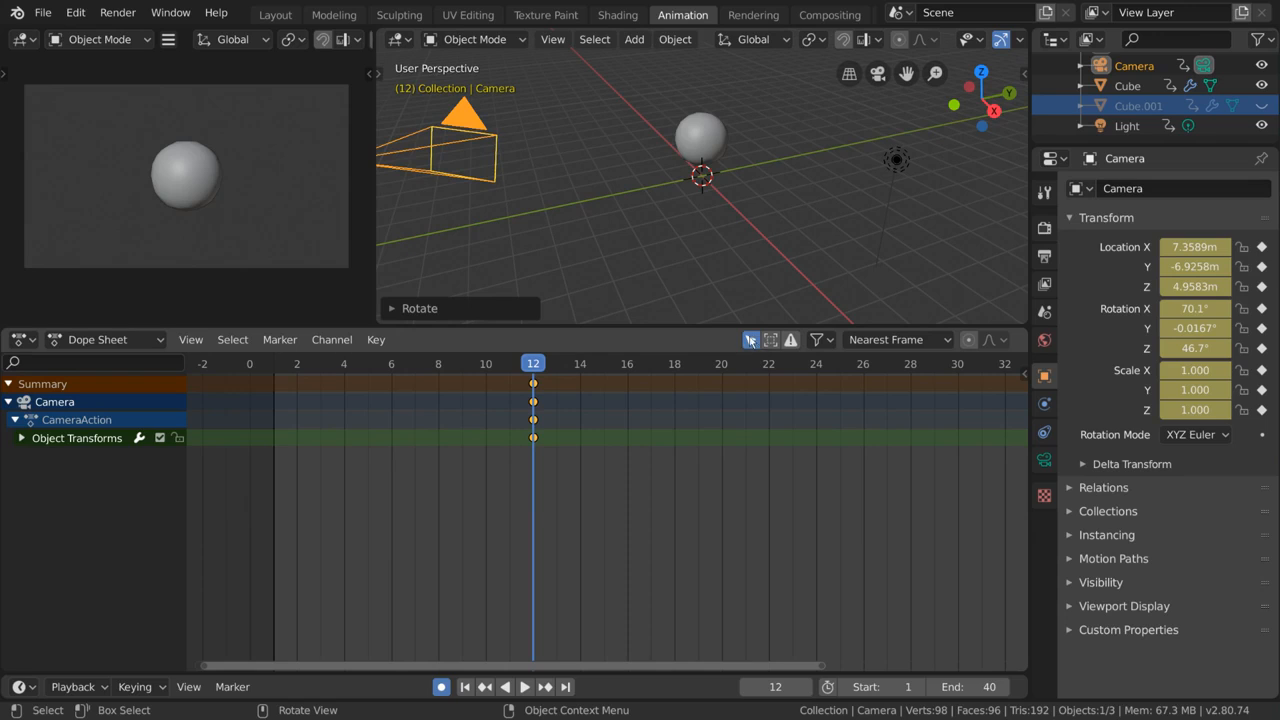
- Turn off Only Show Selected so the Dope Sheet lists the channels of unselected objects too
left_click(752, 340)
scroll(622, 525, "down", 3)
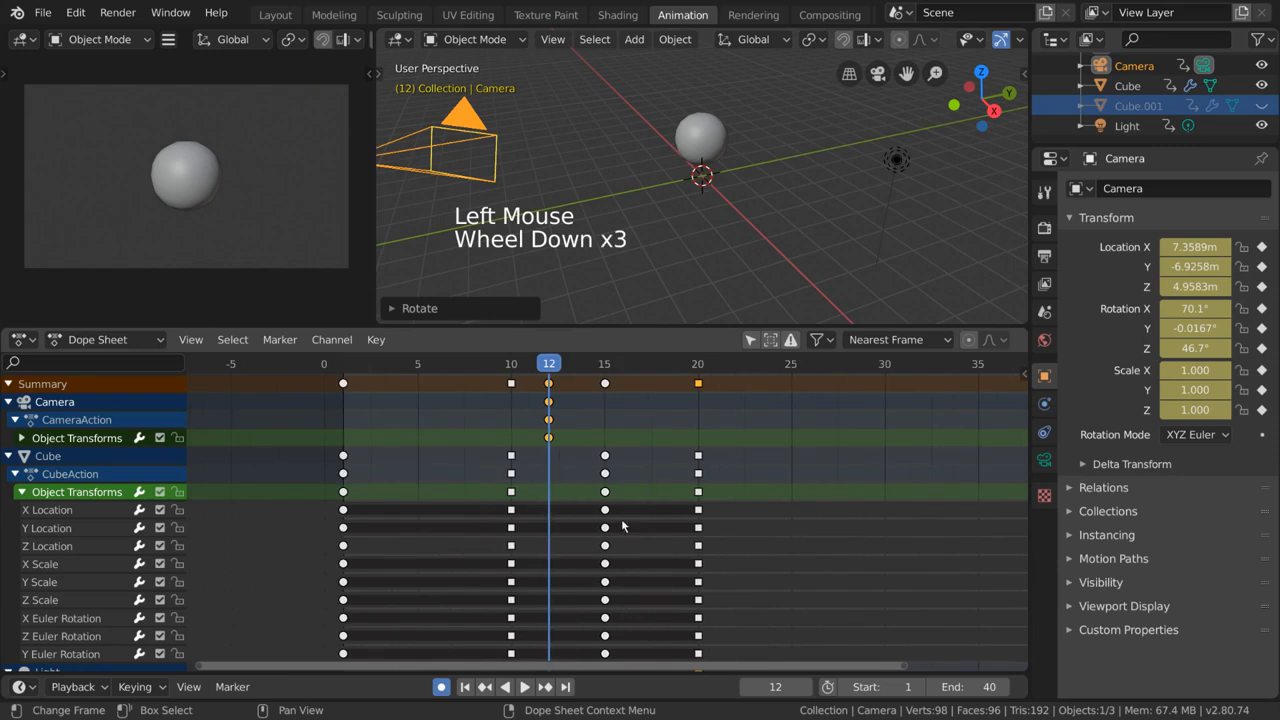
mouse_move(622, 525)
middle_mouse_down()
mouse_move(642, 385)
mouse_move(638, 536)
middle_mouse_up()
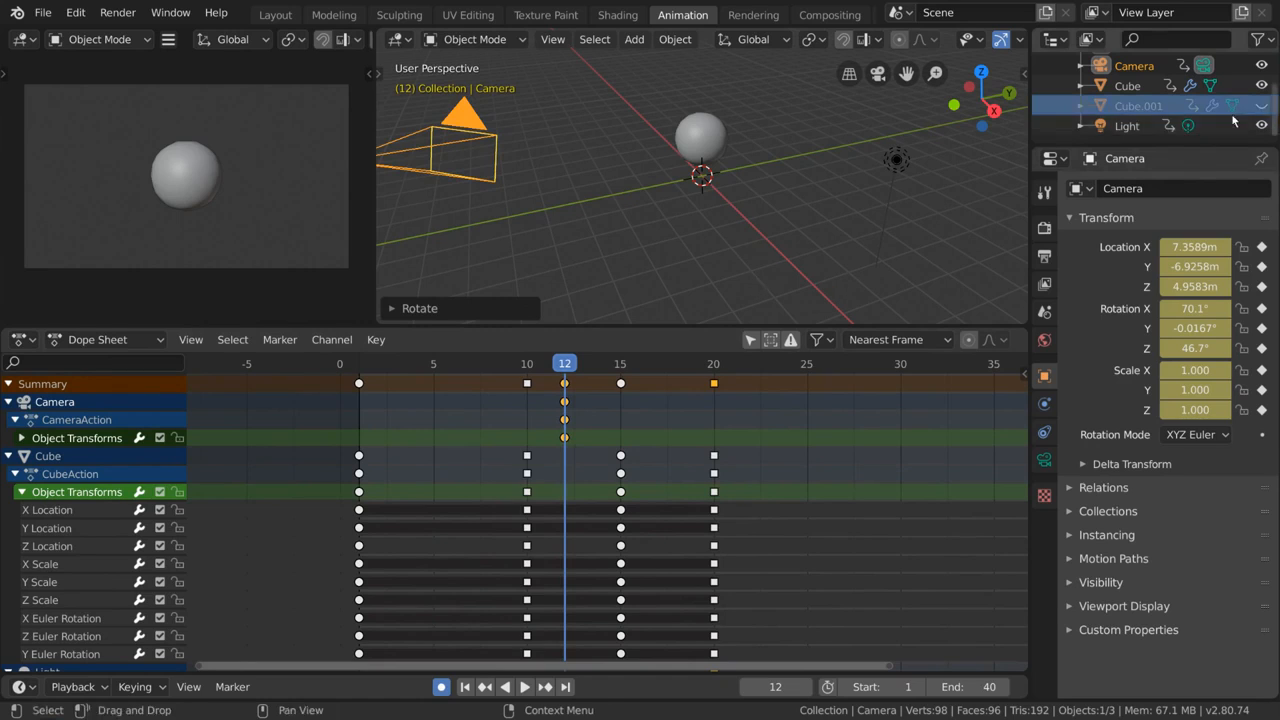
- Turn on the display of hidden objects' channels and look through the channels of Cube.001
left_click(771, 340)
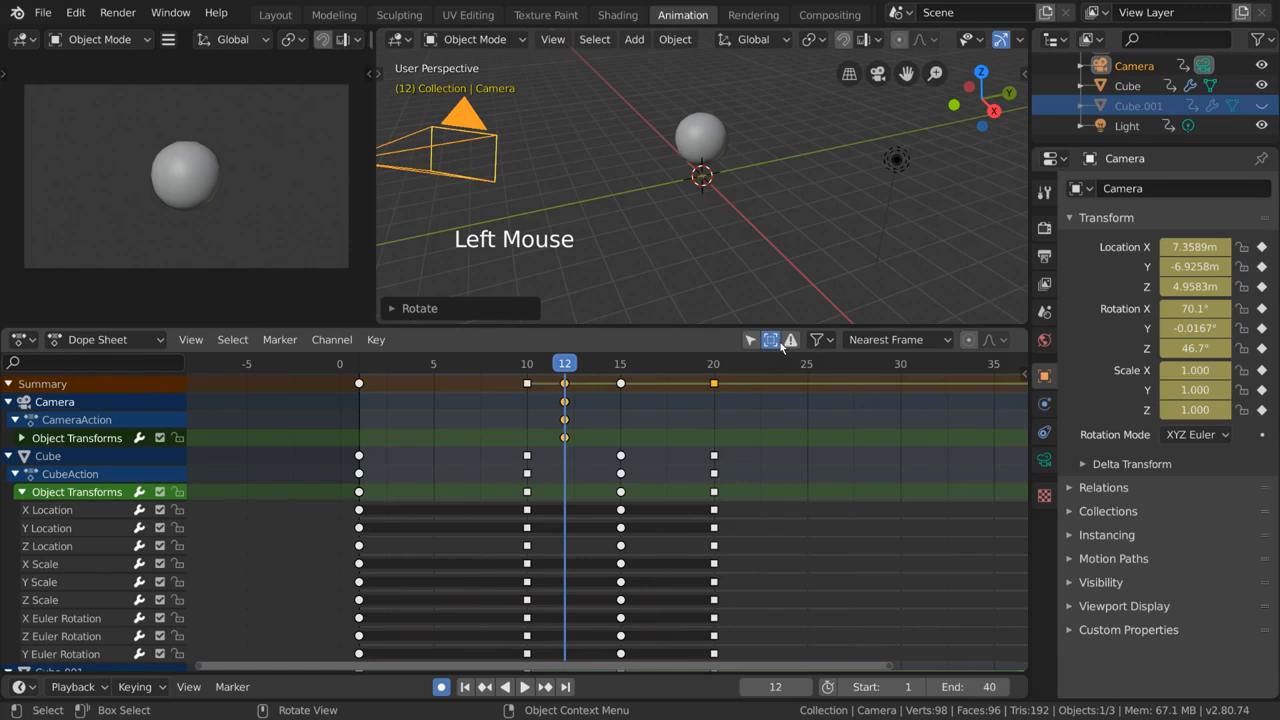
middle_click_drag(612, 530, 640, 358)
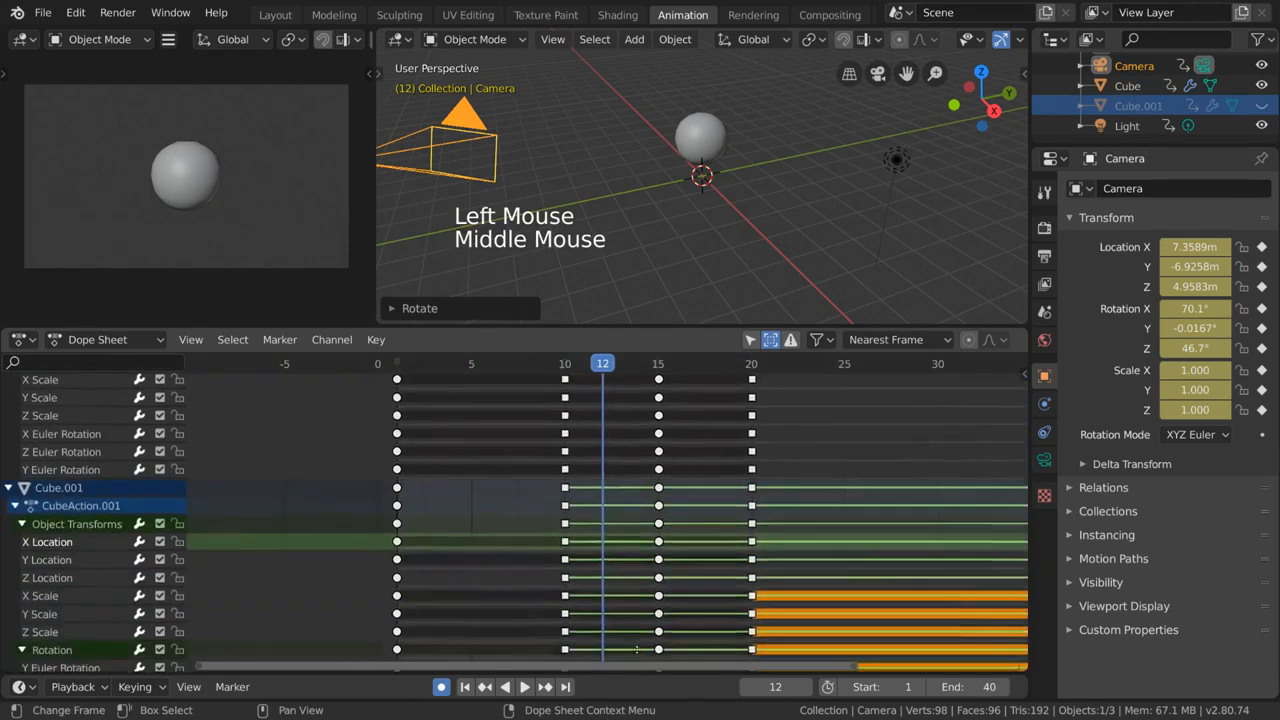
middle_click_drag(637, 660, 634, 614)
- Select Cube.001 in the Outliner and toggle its visibility on and off again to check its channels in the Dope Sheet
left_click(1139, 106)
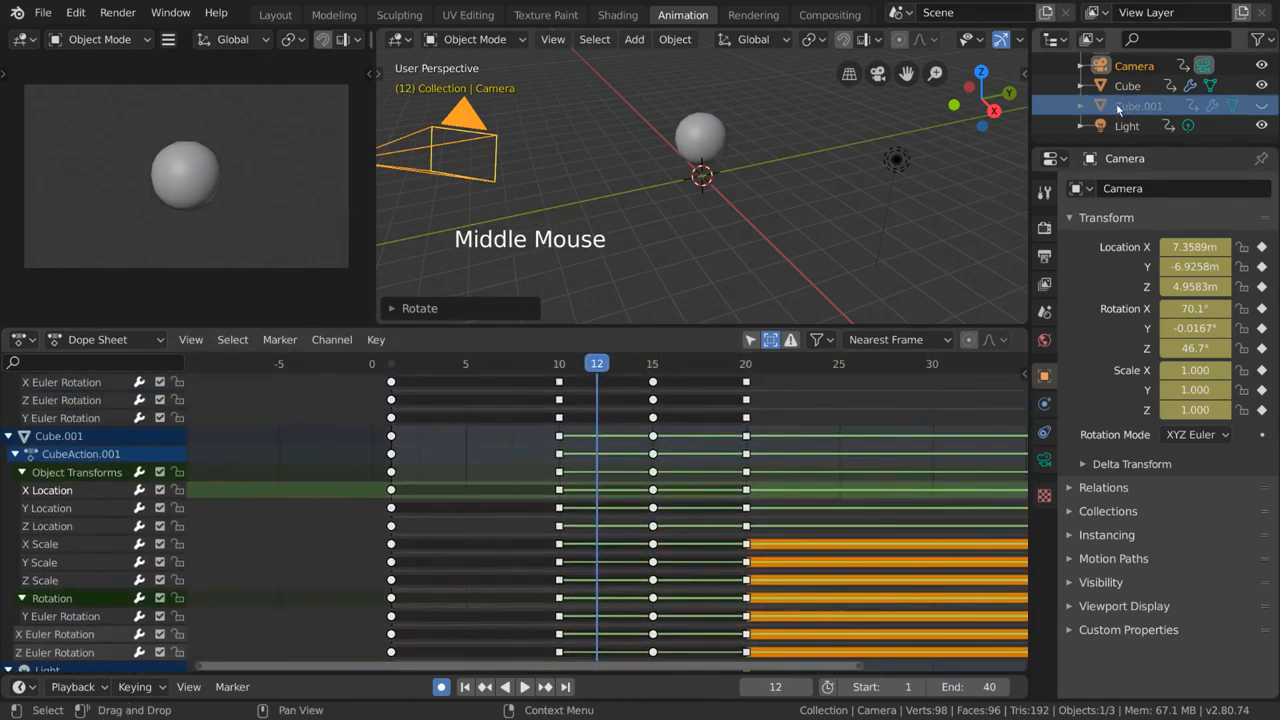
left_click(1263, 109)
left_click(1263, 109)
middle_click_drag(704, 508, 699, 494)
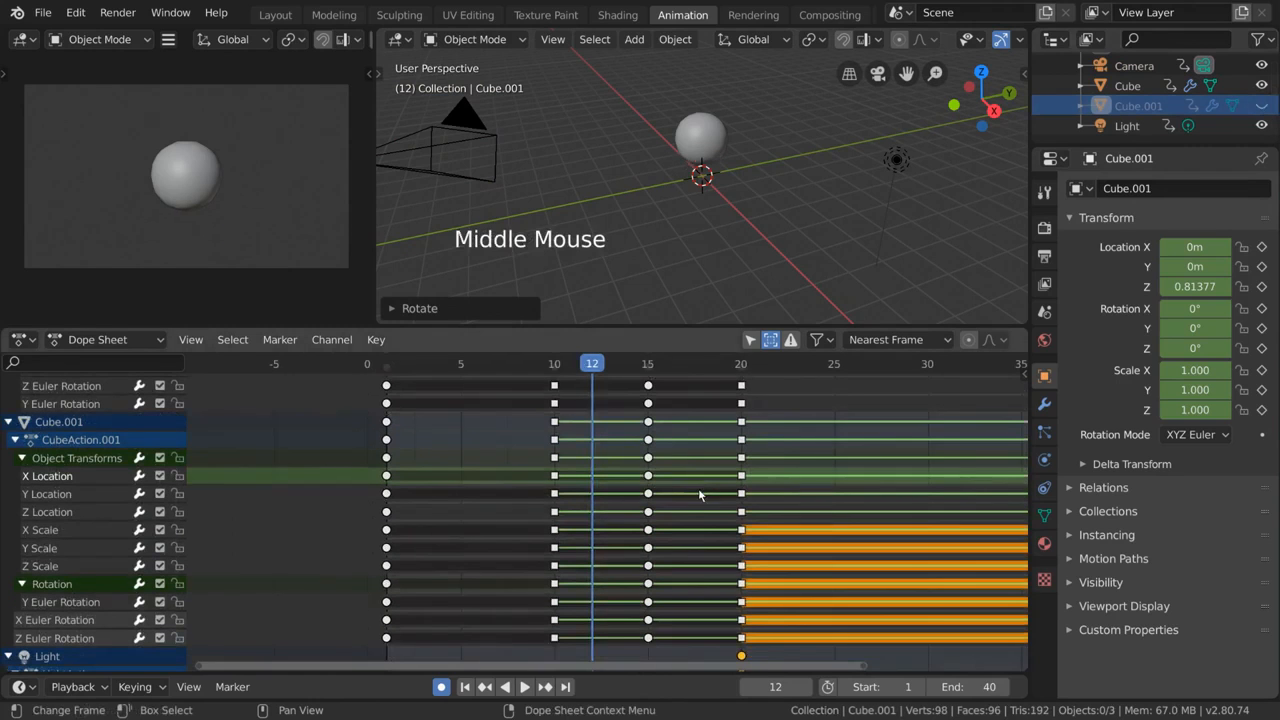
- Exclude the main Collection from the view layer and include it again
scroll(1100, 90, "up", 4)
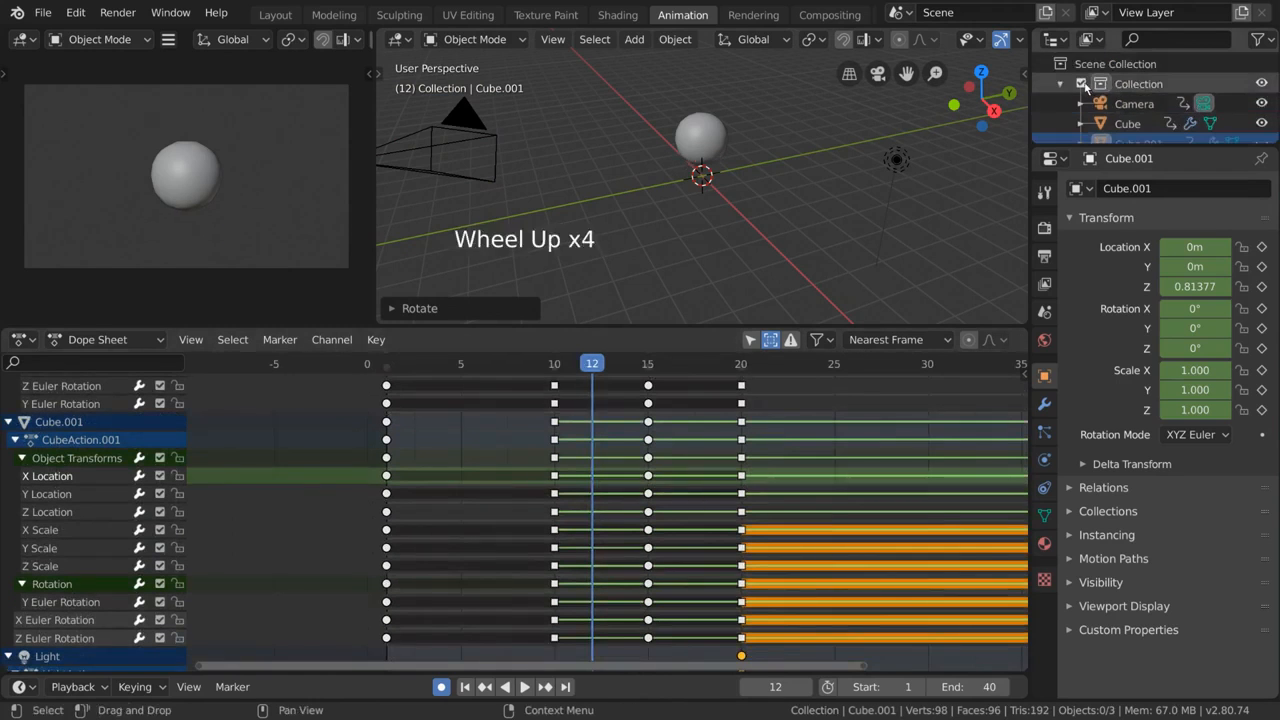
left_click(1084, 83)
left_click(1084, 83)
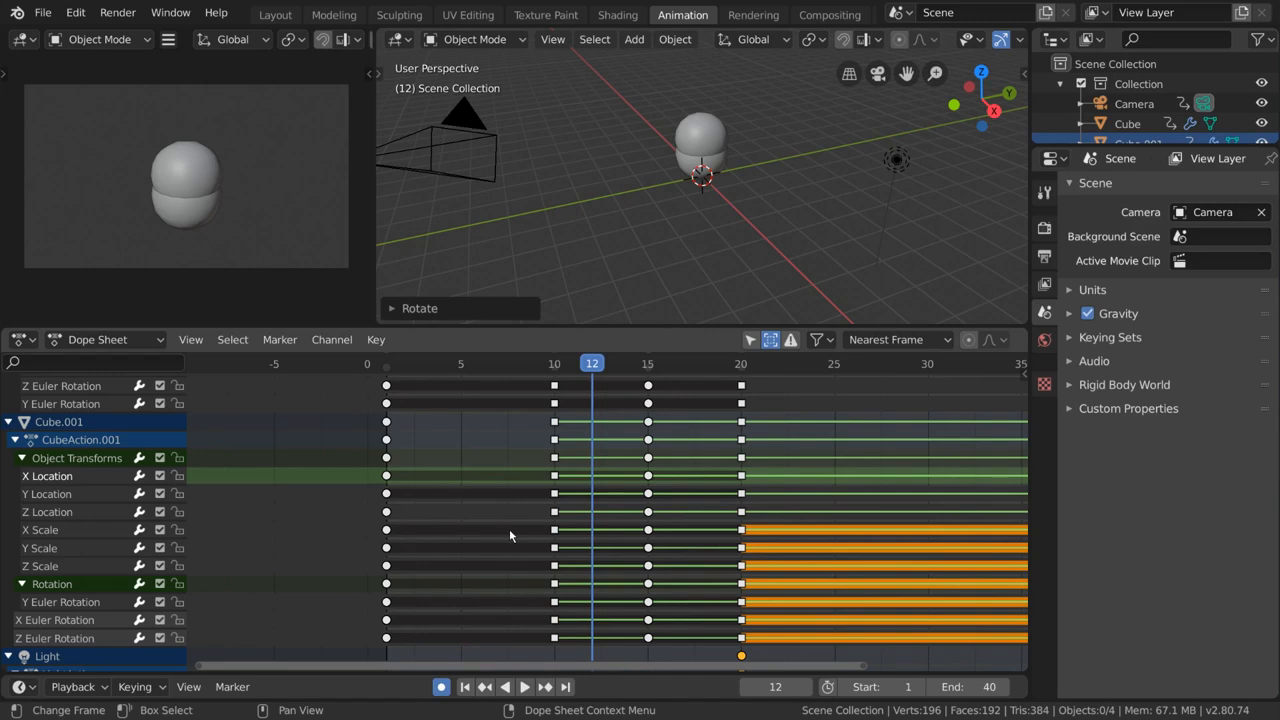
- Frame all keyframes in the Dope Sheet and turn Only Show Selected back on to list only the selected Cube's channels
key("Home")
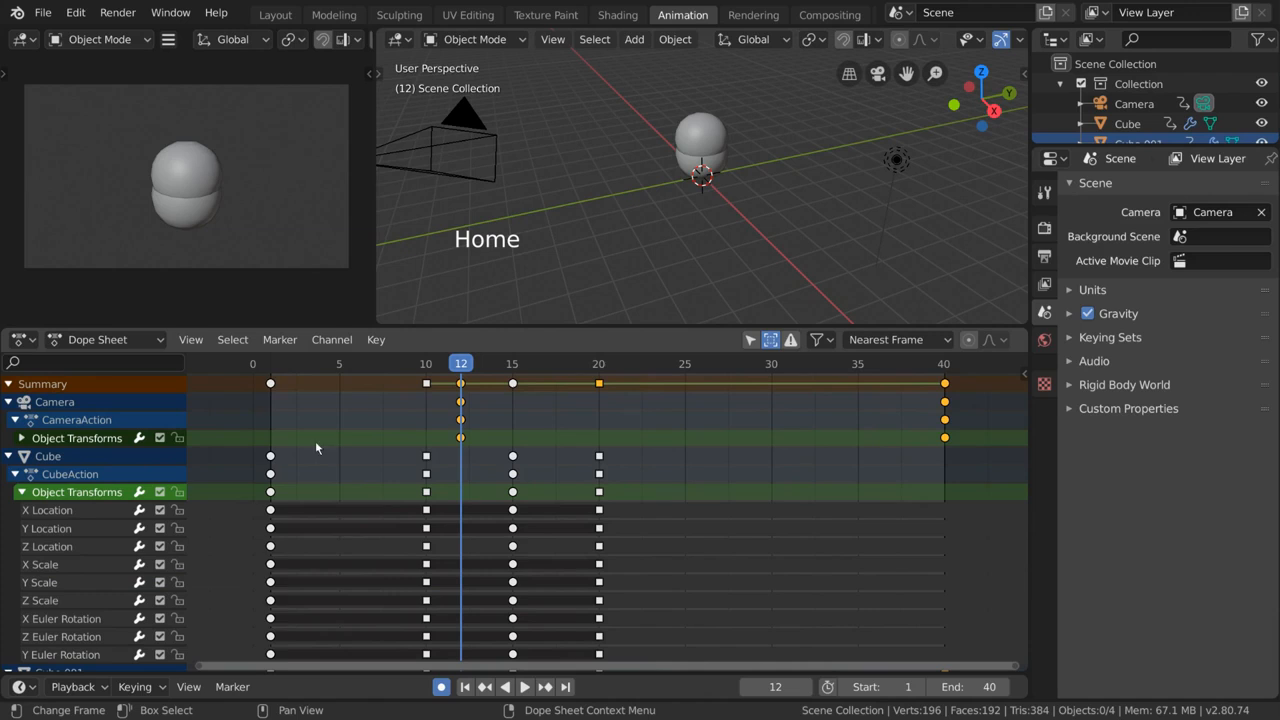
left_click(190, 339)
left_click(219, 698)
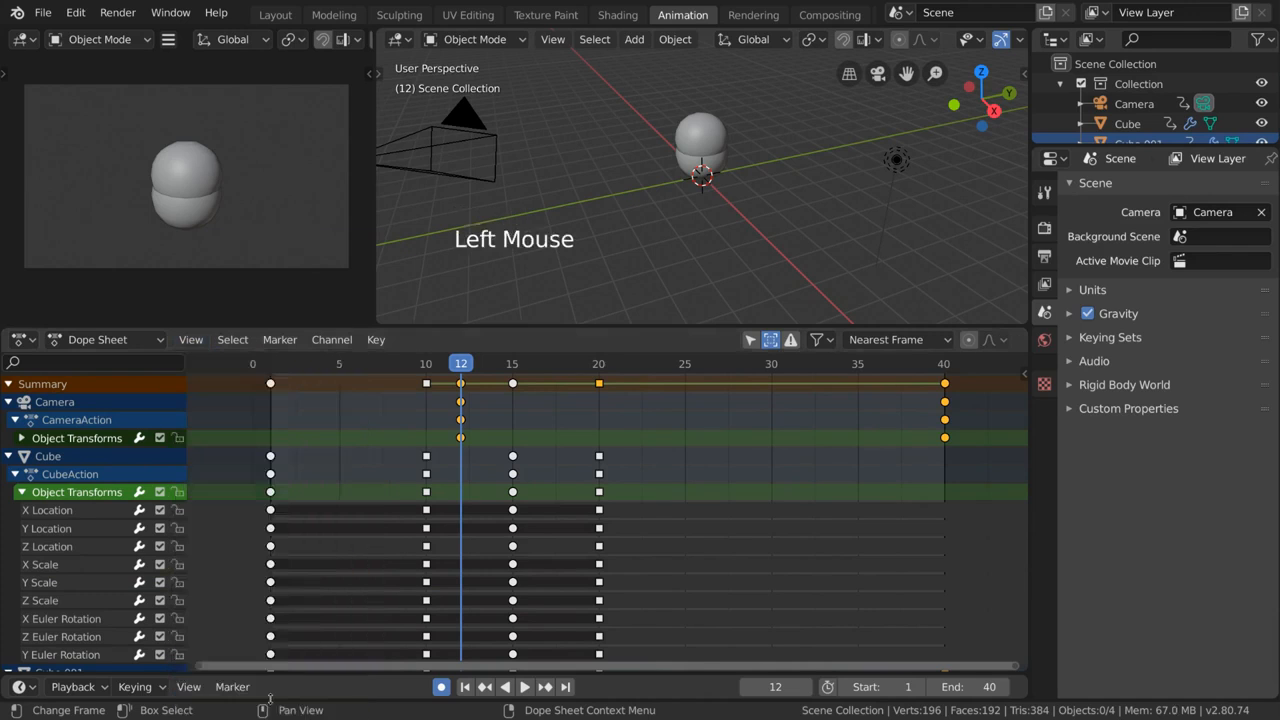
left_click(841, 406)
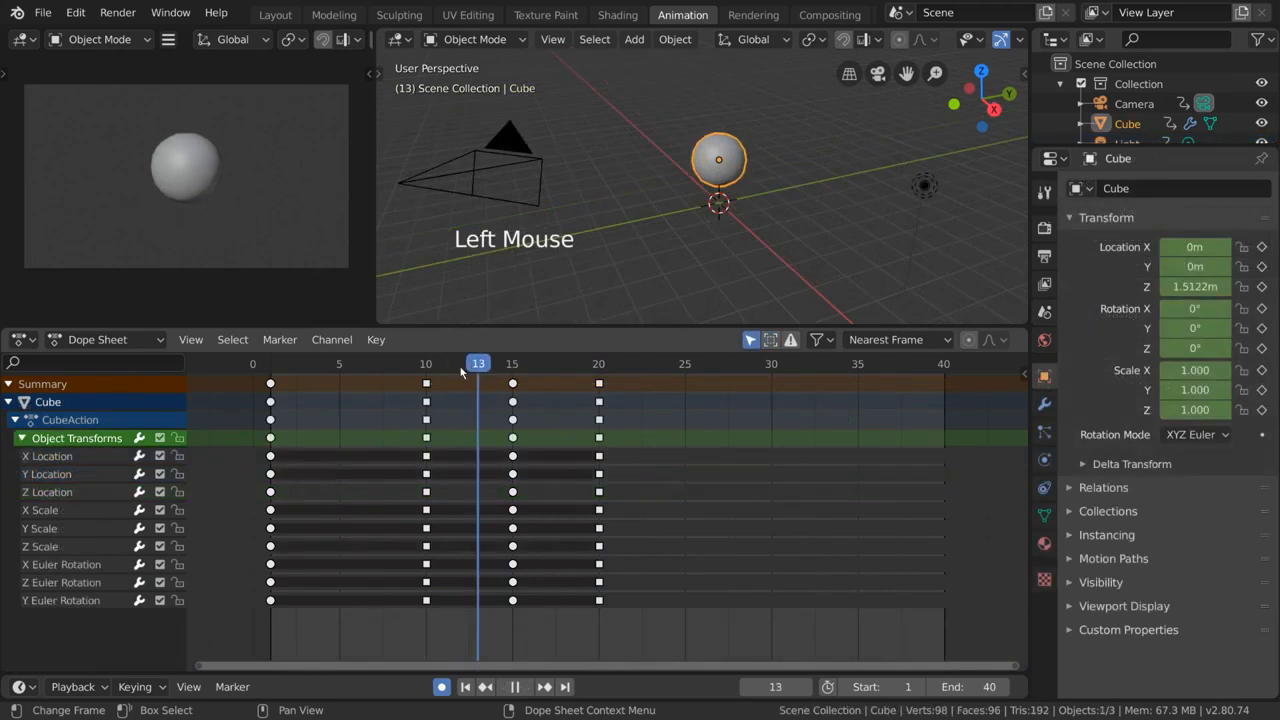
- Scrub through and play the Cube's animation, finishing with the playhead on frame 20
left_click_drag(460, 380, 248, 378)
key("space")
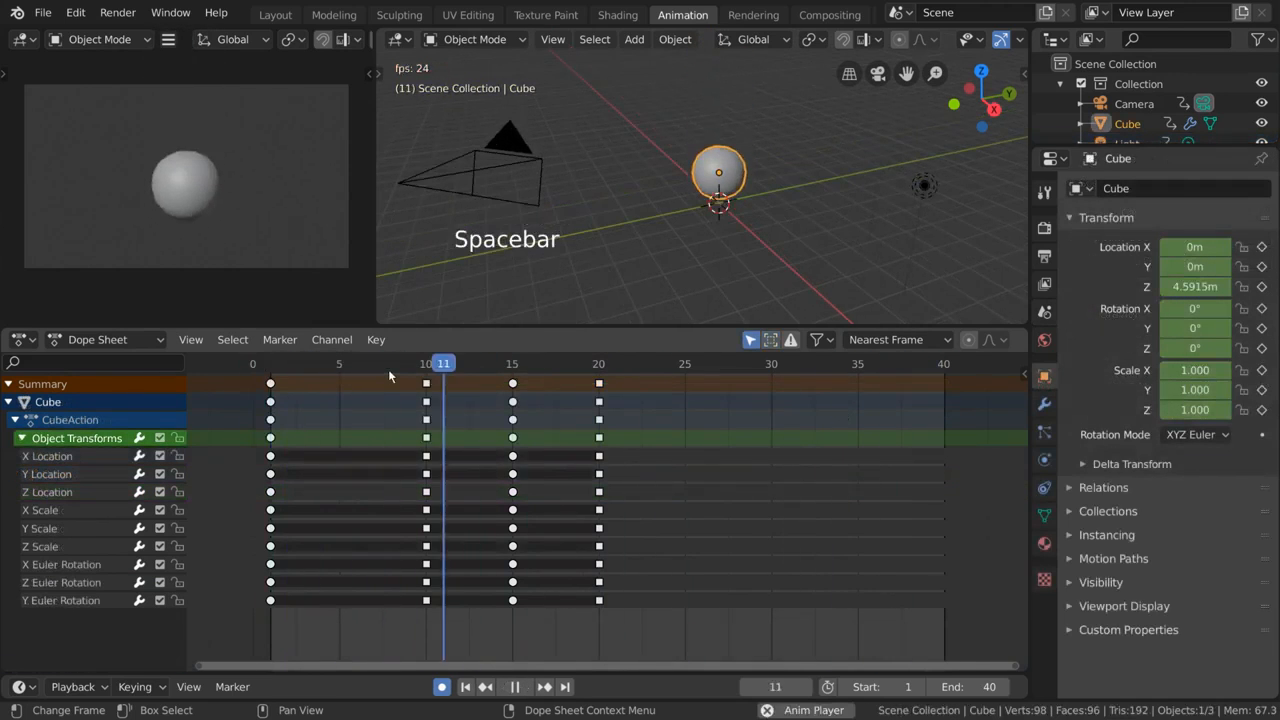
key("space")
left_click_drag(490, 368, 598, 398)
- Start setting a preview range and repeatedly toggle Use Preview Range on and off, leaving it off
left_click(189, 341)
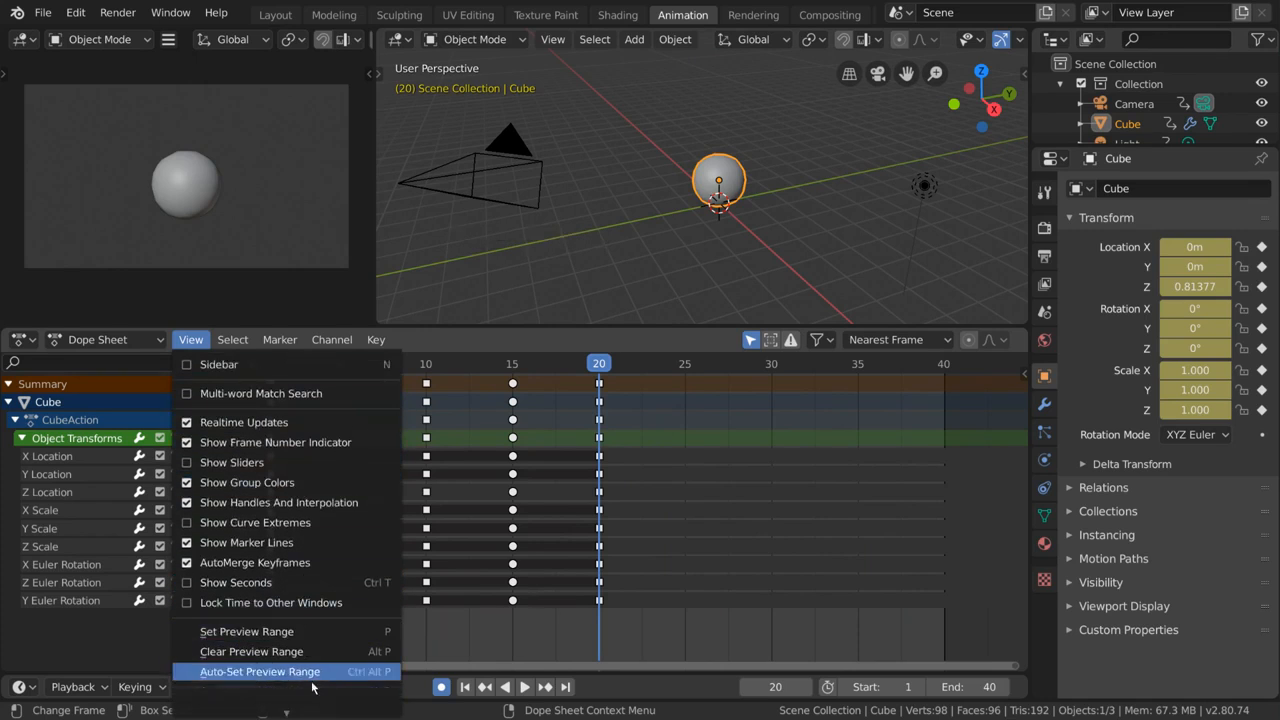
left_click(319, 628)
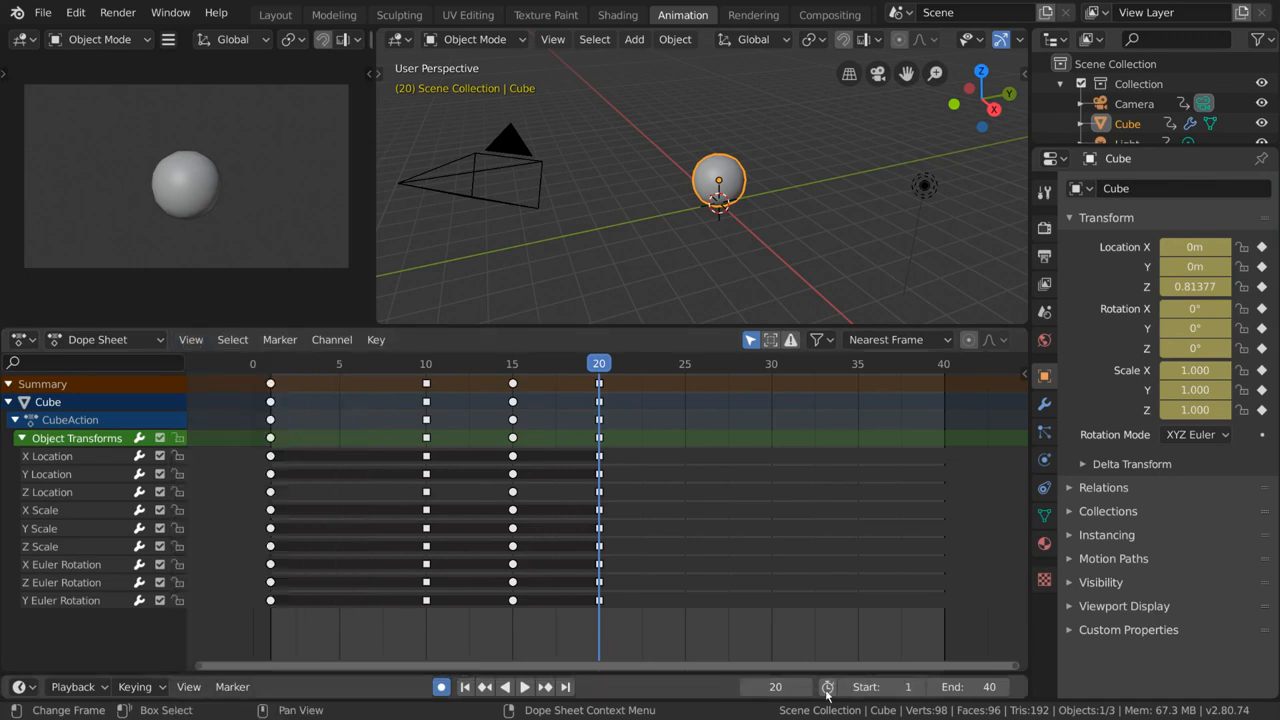
left_click(827, 689)
left_click(827, 689)
left_click(827, 689)
left_click(827, 689)
left_click(827, 689)
left_click(827, 689)
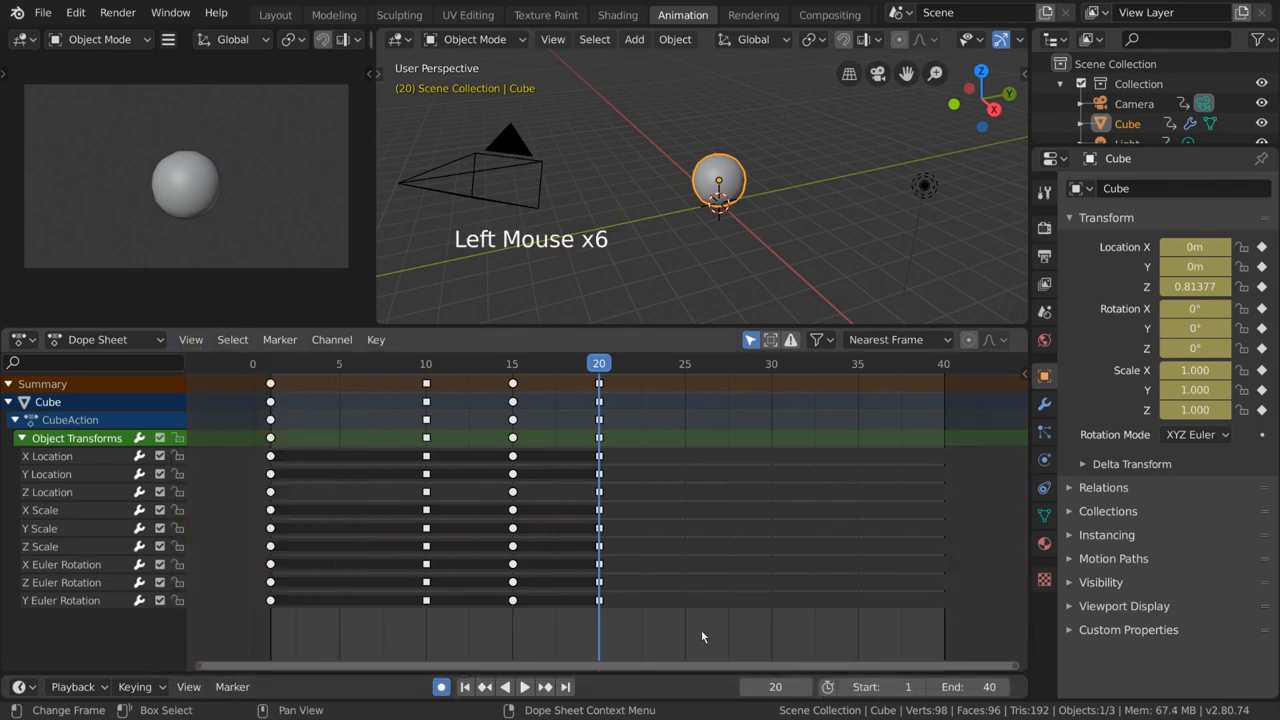
- Set a preview range from frame 5 to 26 and play the animation within it
left_click(190, 339)
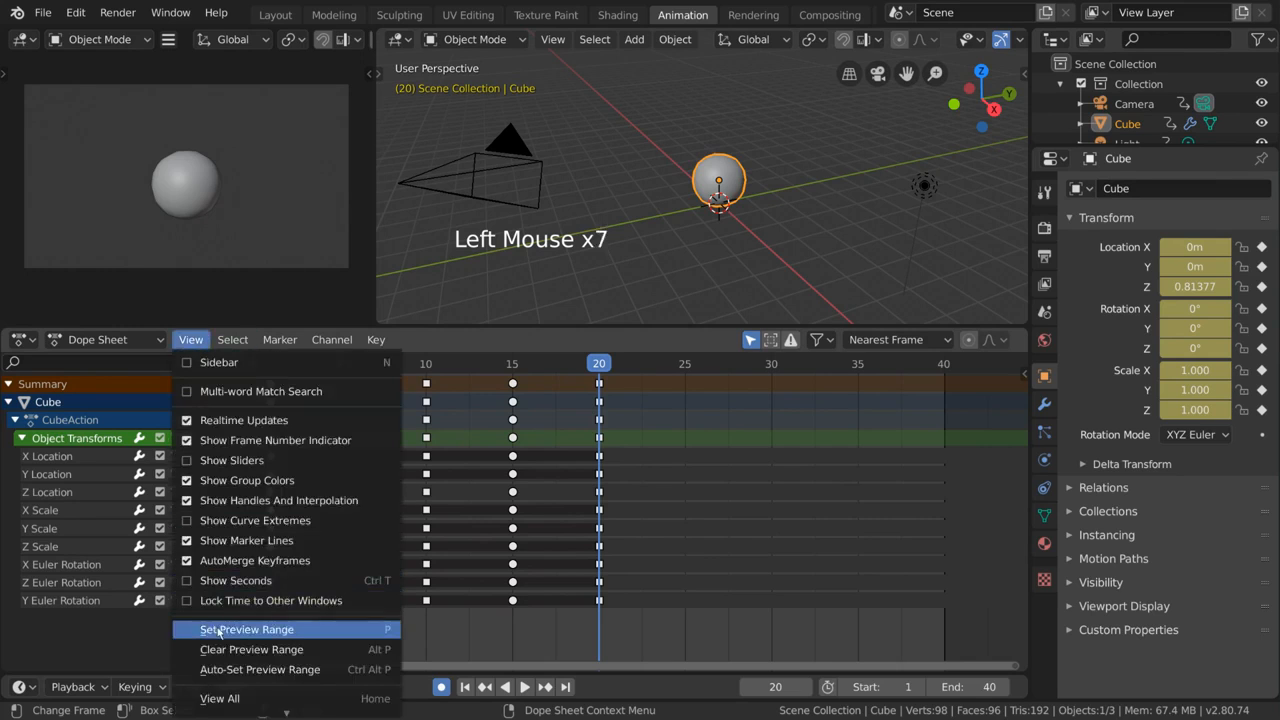
left_click(348, 635)
left_click_drag(334, 417, 703, 550)
key("space")
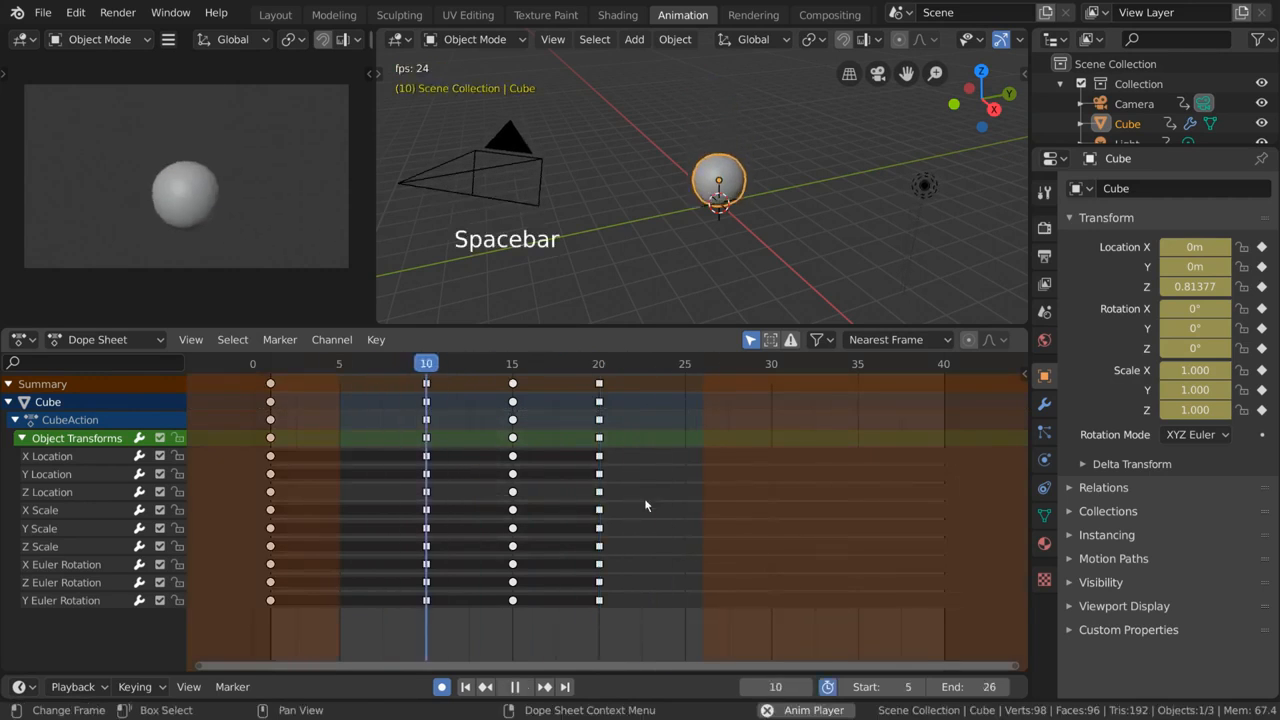
key("space")
- Clear the preview range and turn on Show Sliders for the Dope Sheet channels
left_click(190, 339)
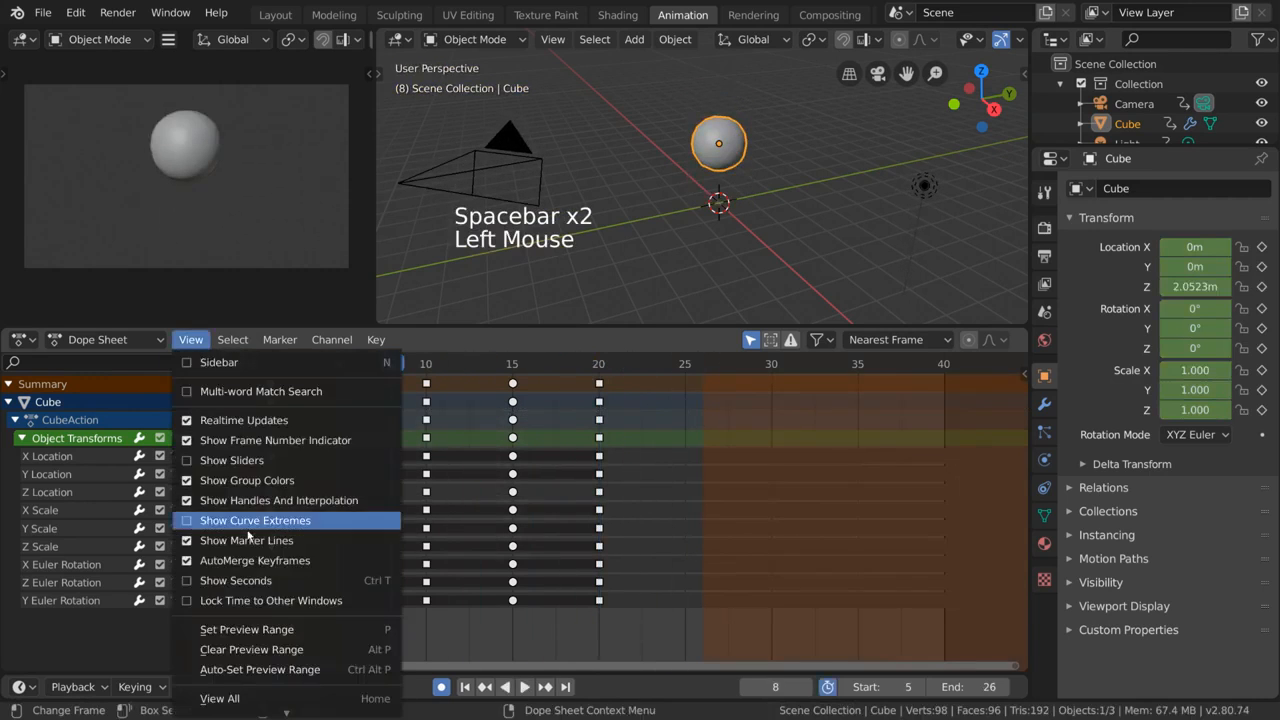
left_click(251, 649)
left_click(190, 339)
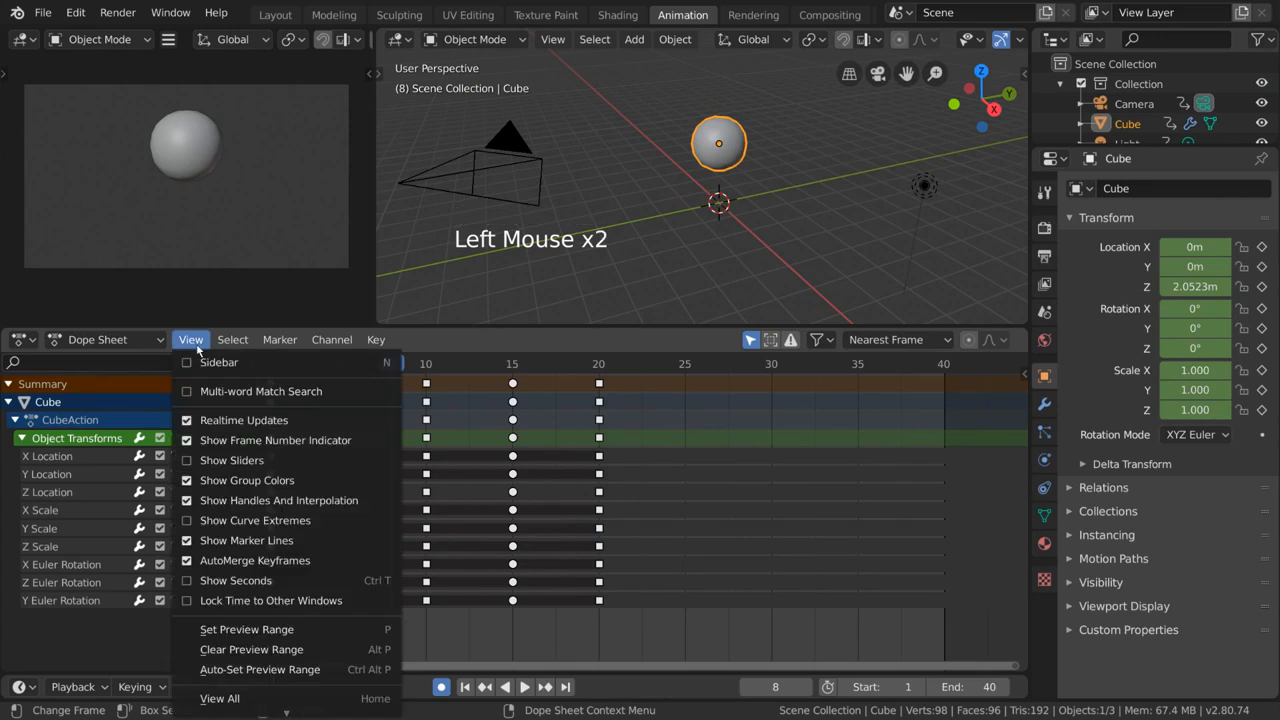
left_click(293, 461)
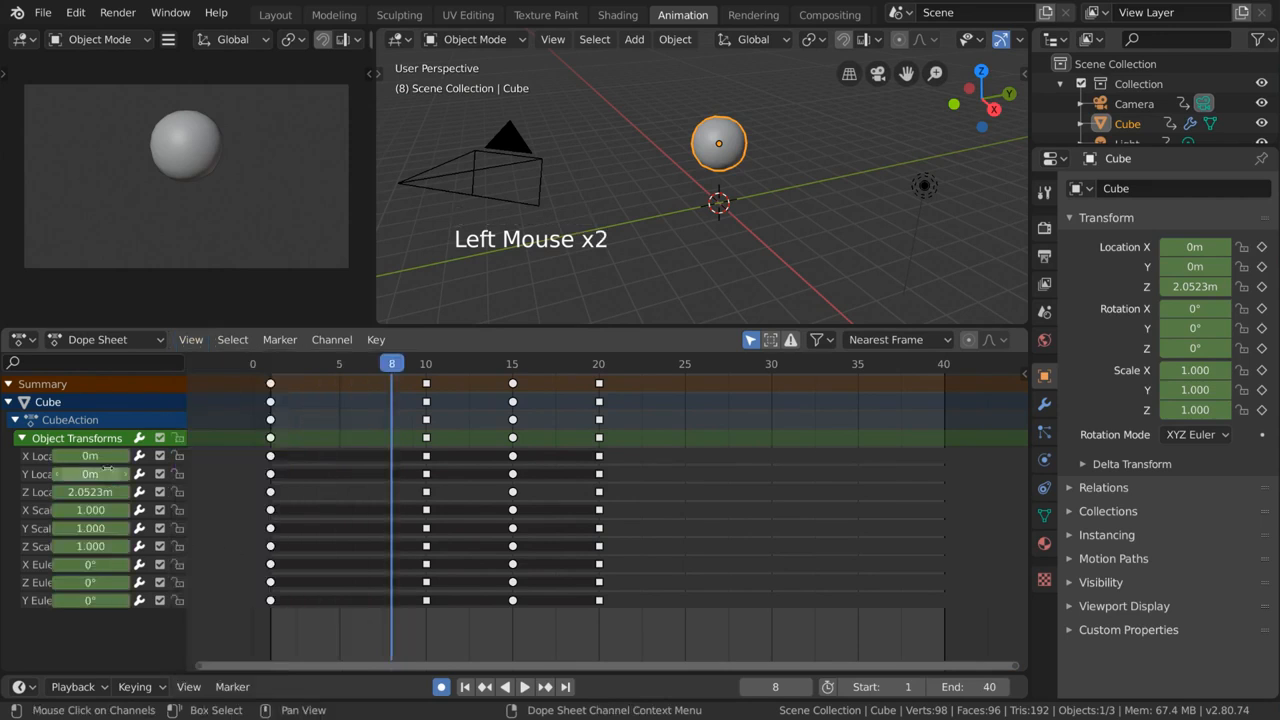
- Try changing the Cube's Z Location to about 21.892 m at frame 8 and again at frame 12, undoing each change
left_click_drag(95, 491, 150, 491)
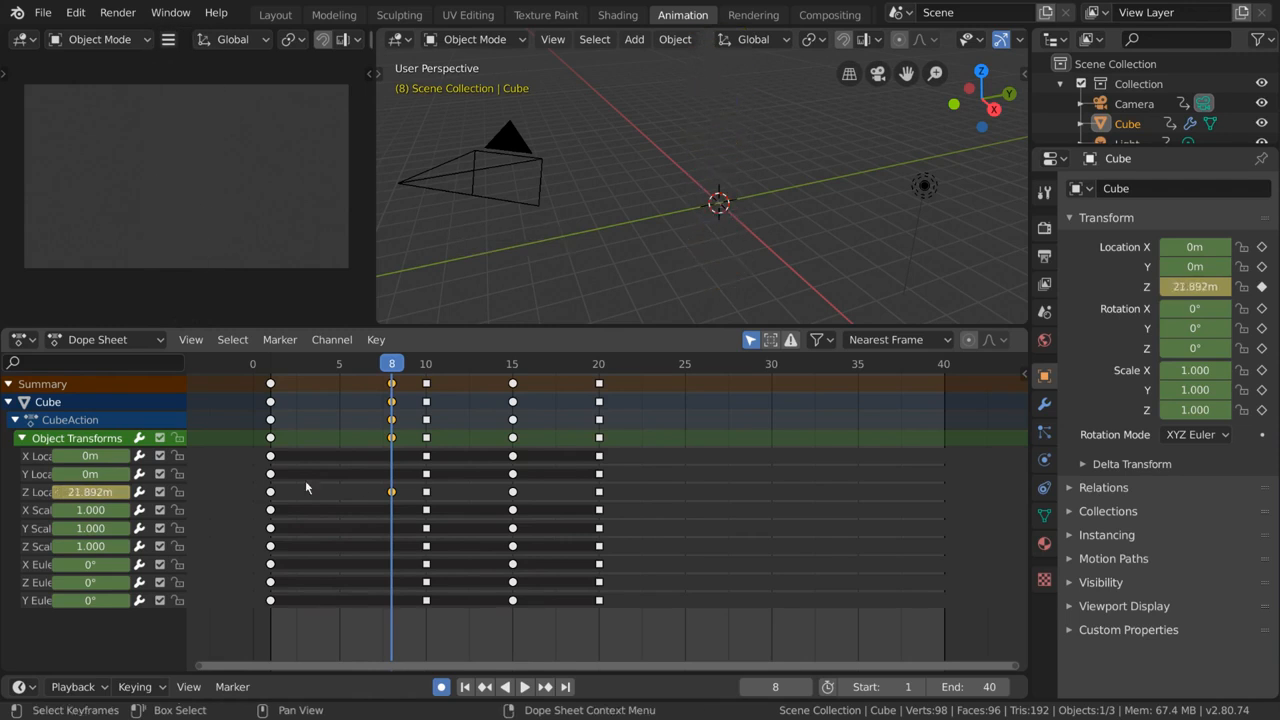
key("ctrl+z")
left_click_drag(405, 367, 460, 368)
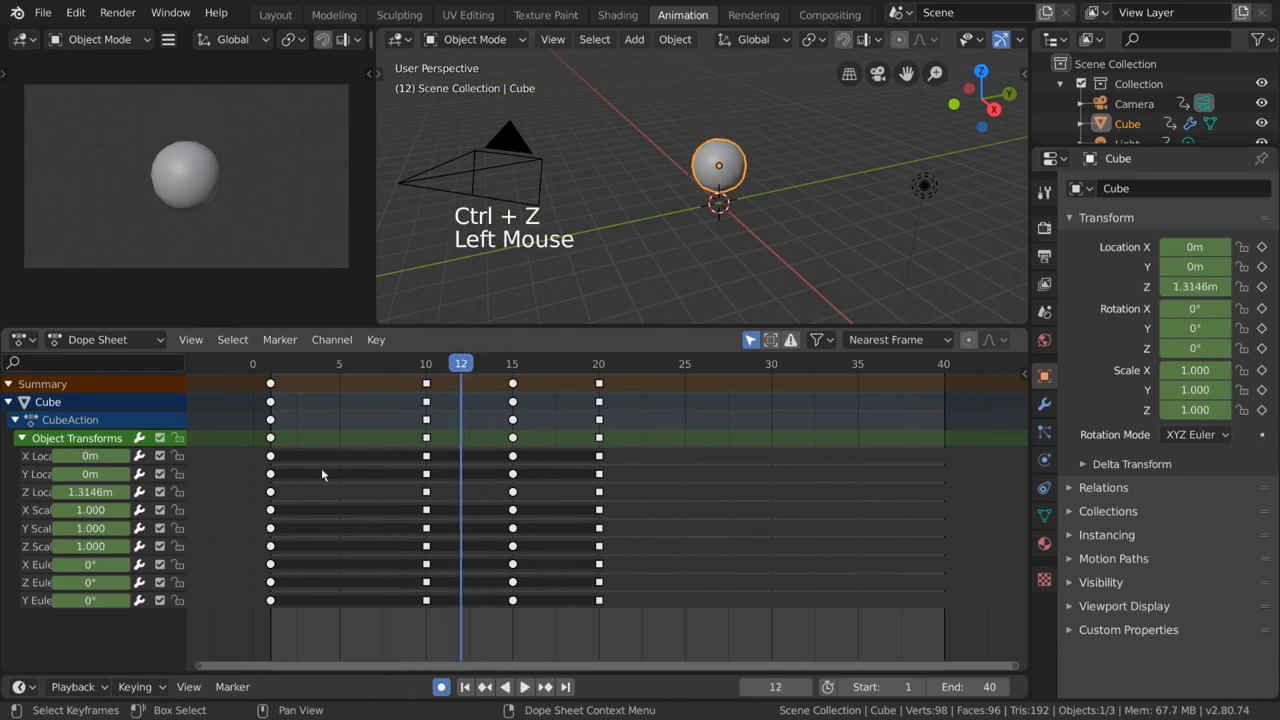
left_click_drag(1195, 286, 1218, 286)
key("ctrl+z")
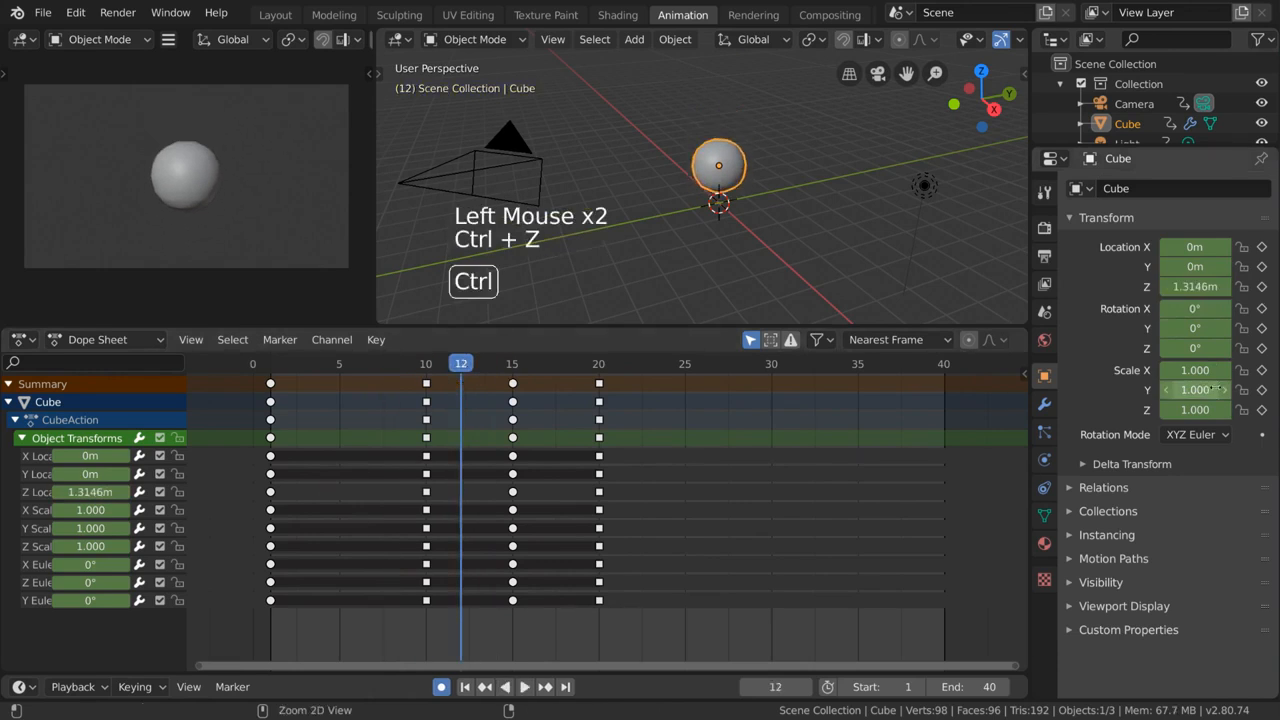
- Move the playhead to frame 10 and try editing the Cube's Z Location through its channel slider
left_click(559, 370)
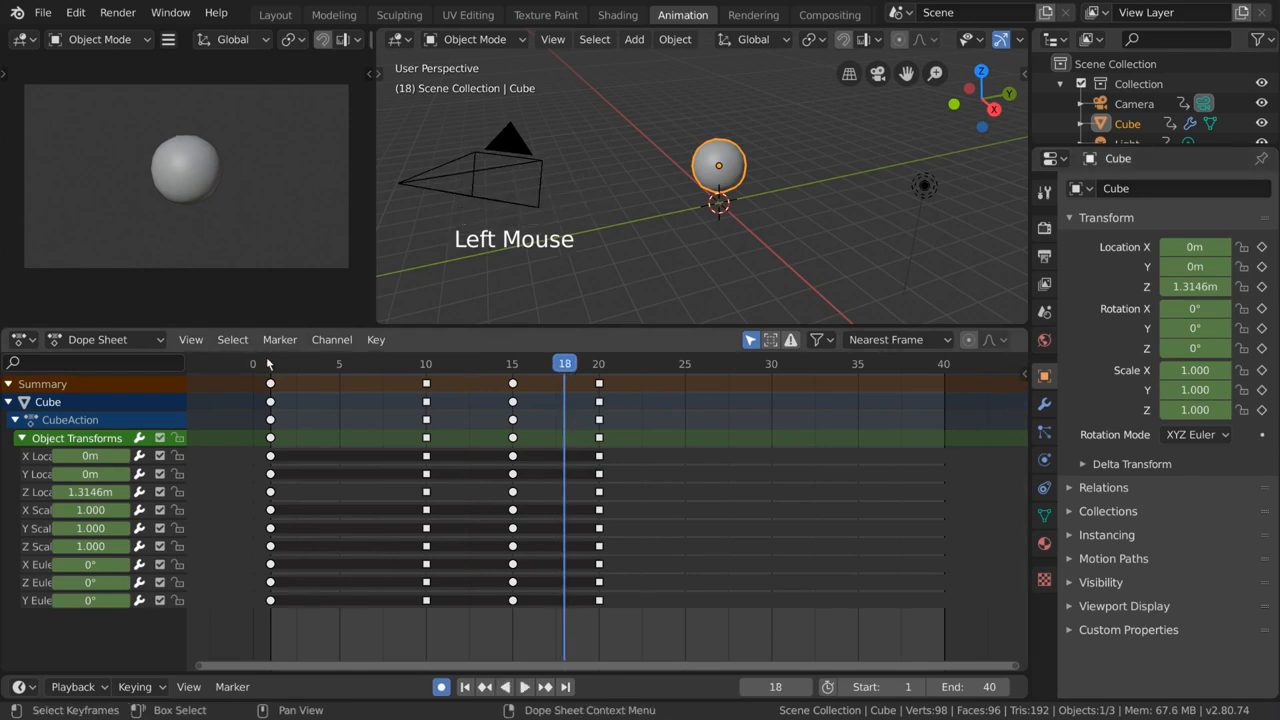
left_click_drag(445, 366, 426, 366)
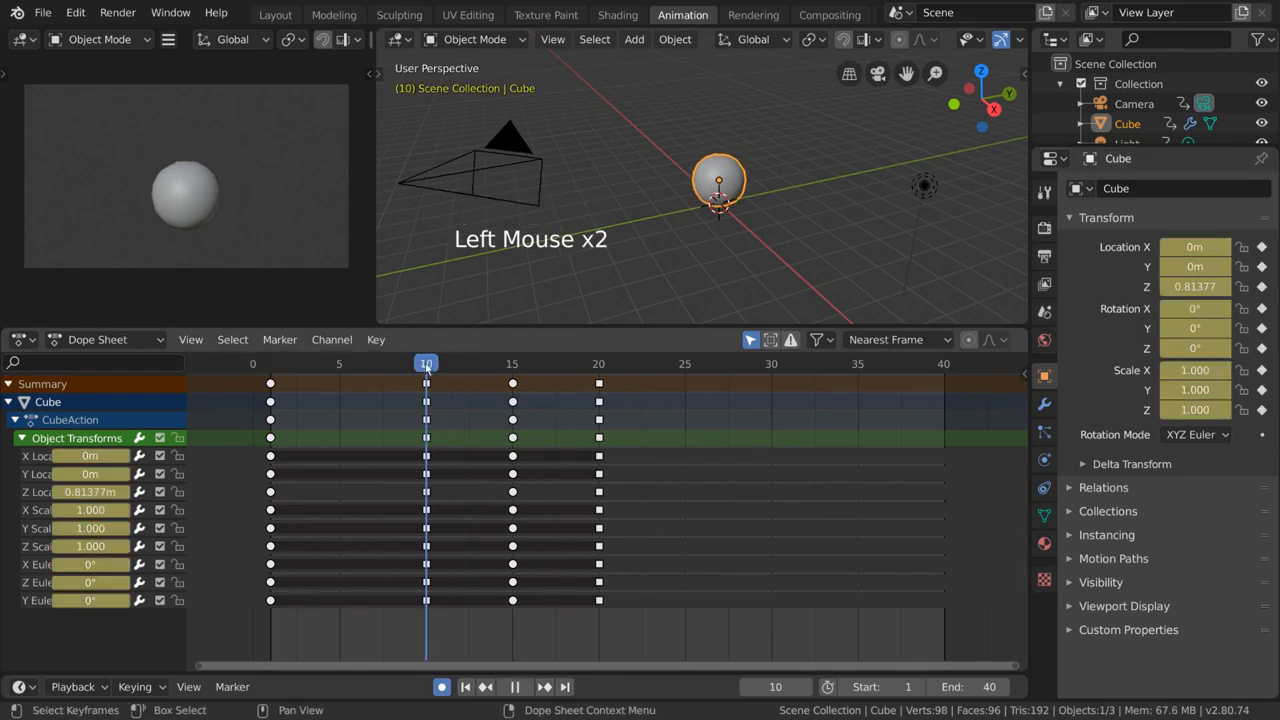
left_click(103, 492)
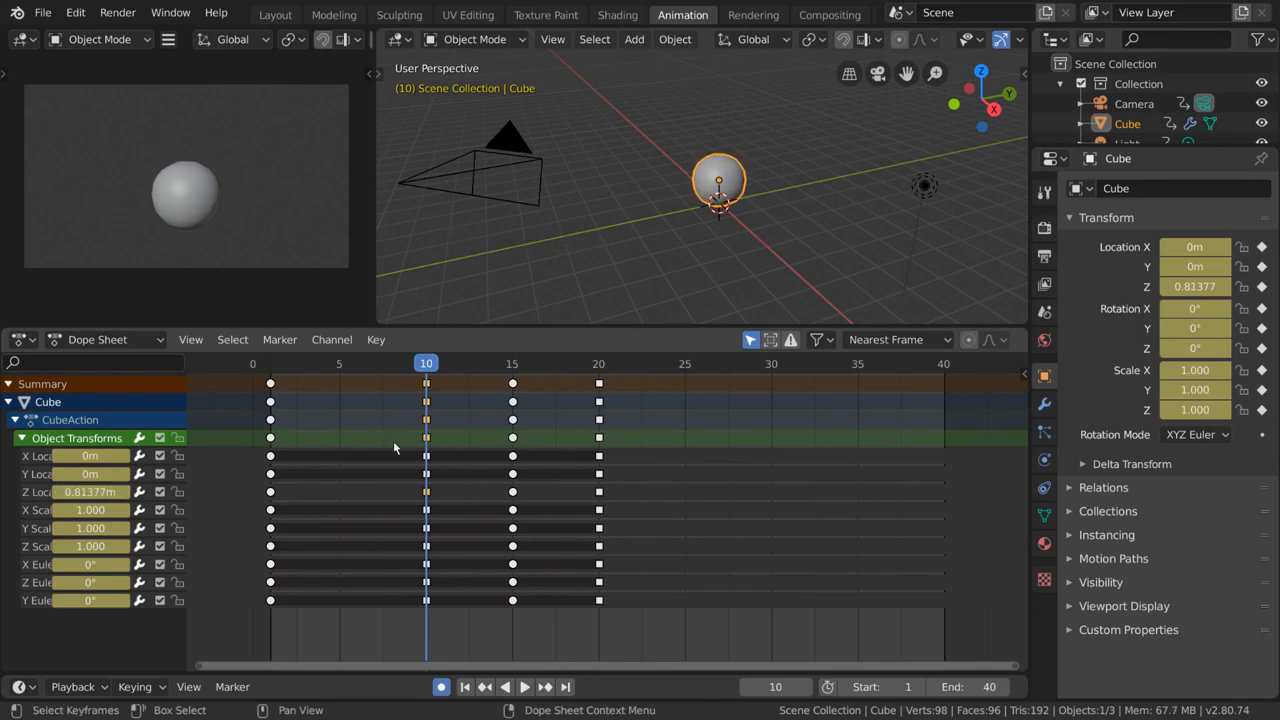
- Turn on Show Curve Extremes, move the playhead to frame 5 and clear the keyframe selection
left_click(185, 342)
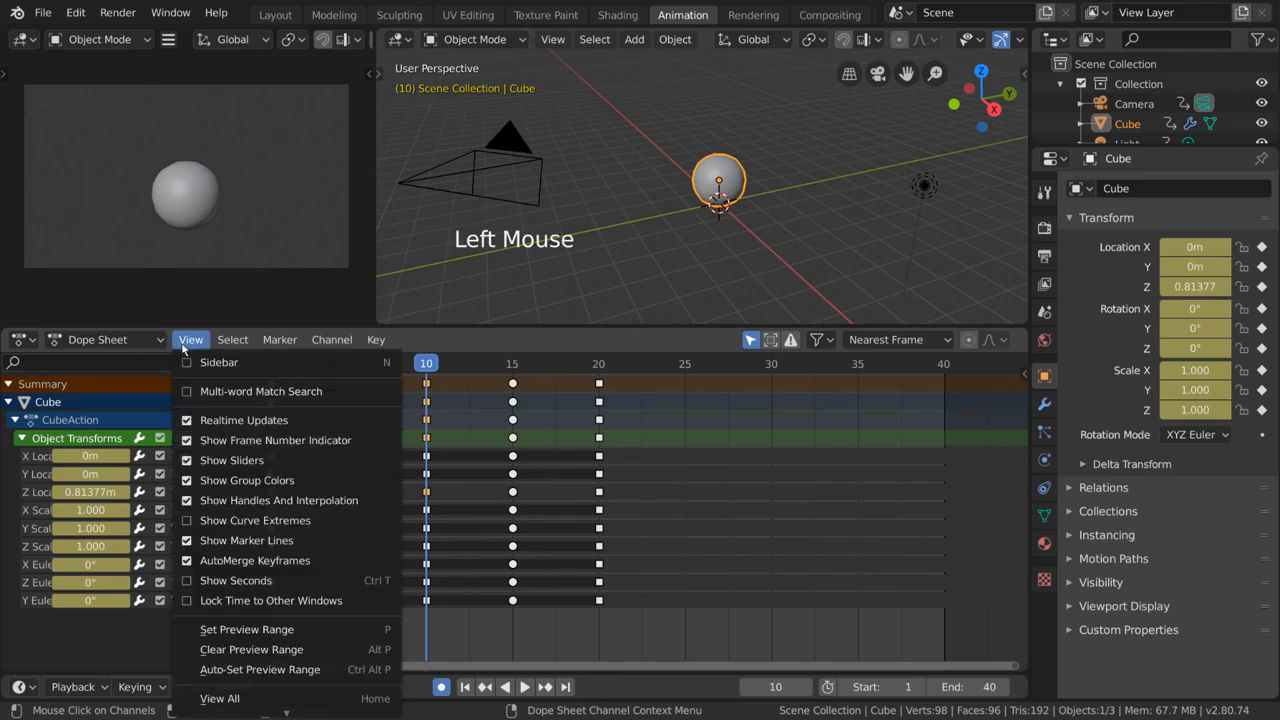
left_click(281, 525)
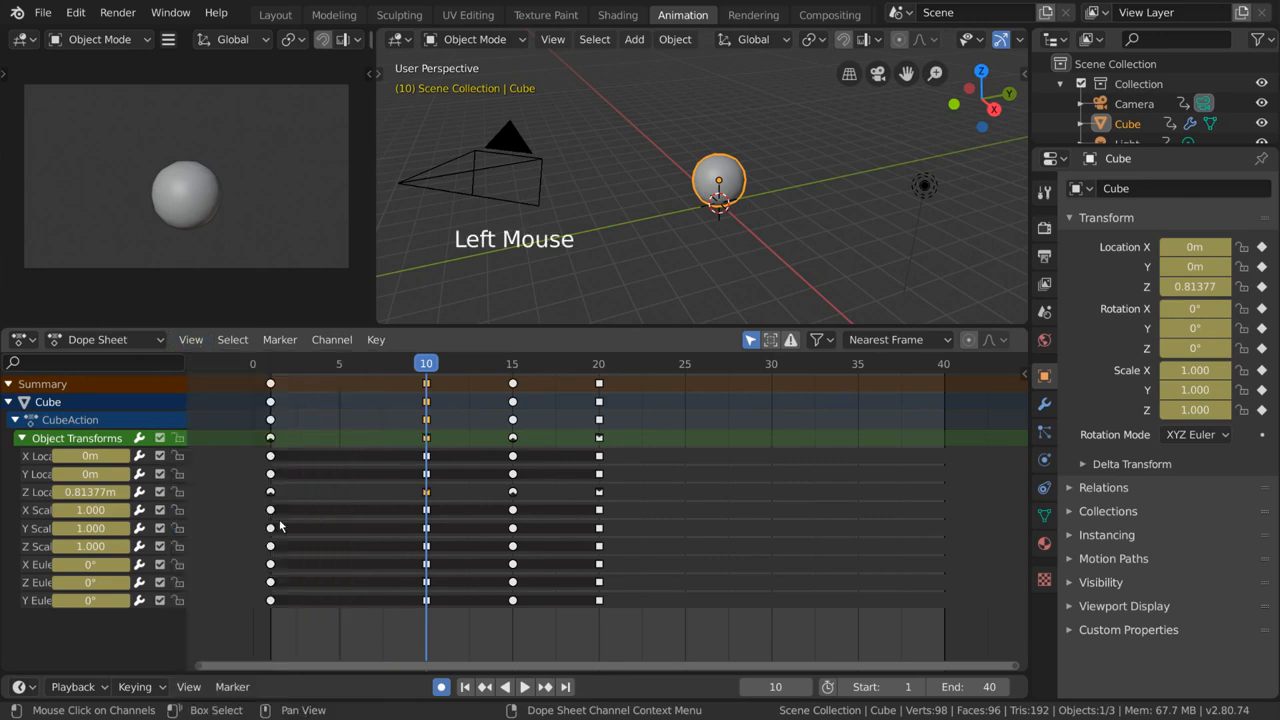
left_click_drag(392, 366, 344, 368)
left_click(389, 447)
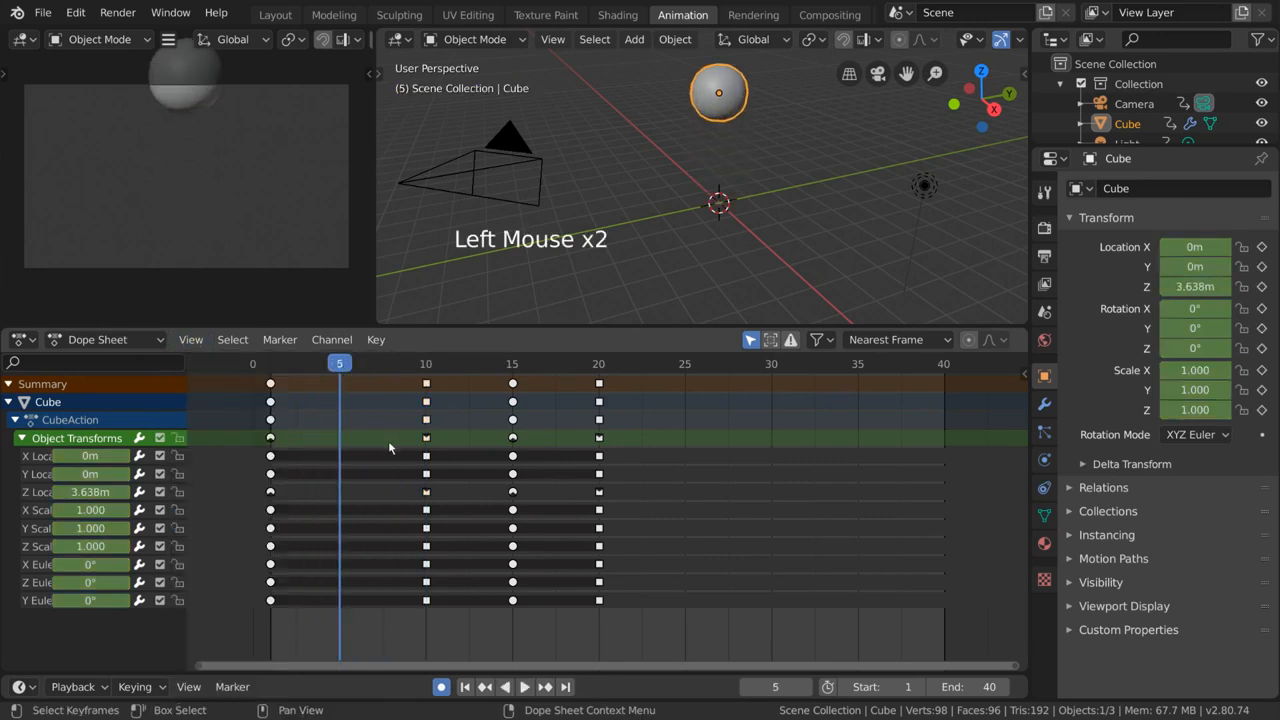
- Select the Cube's Z Location keyframes at frames 1, 10, 15 and 20 together
left_click(271, 492)
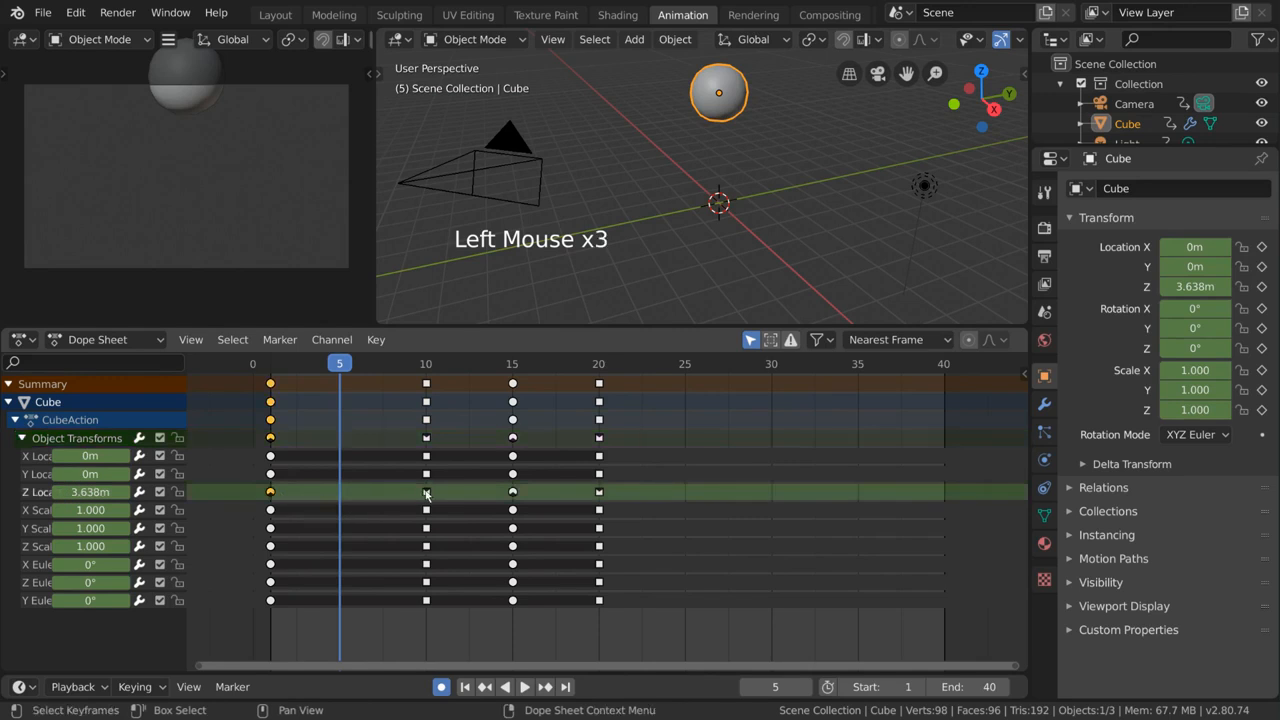
left_click(426, 492, "shift")
left_click(512, 492, "shift")
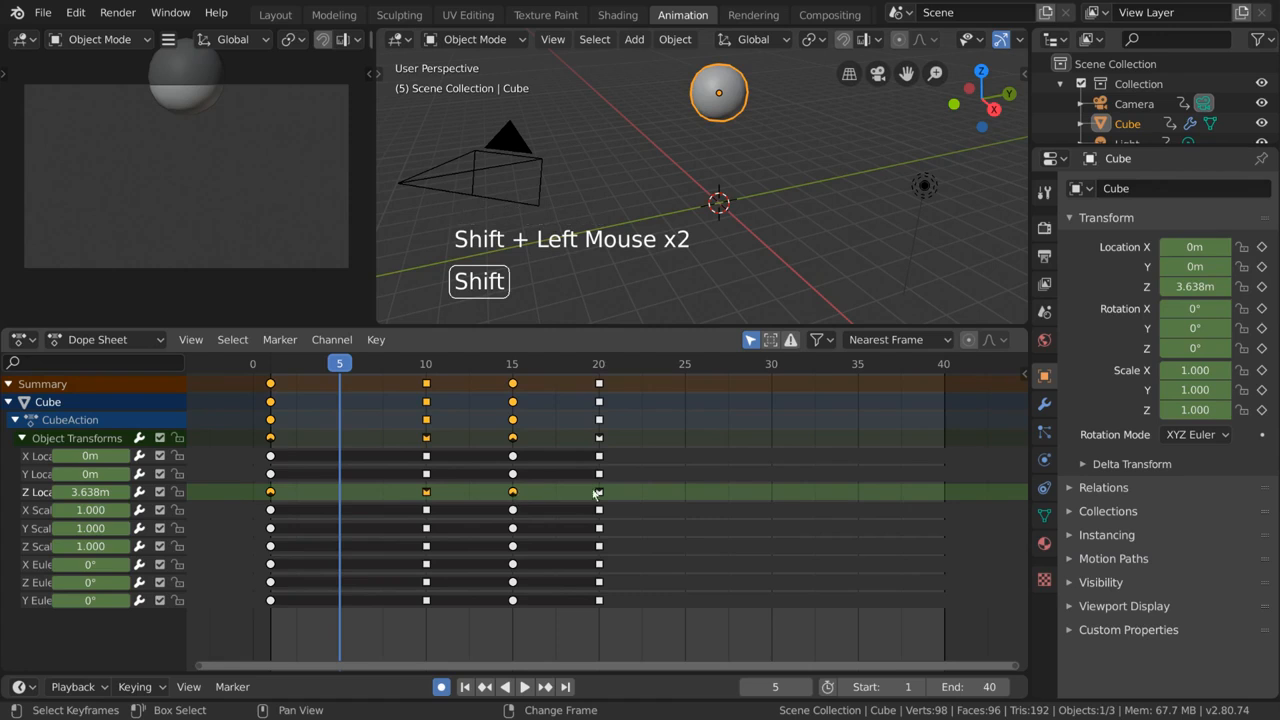
left_click(599, 492, "shift")
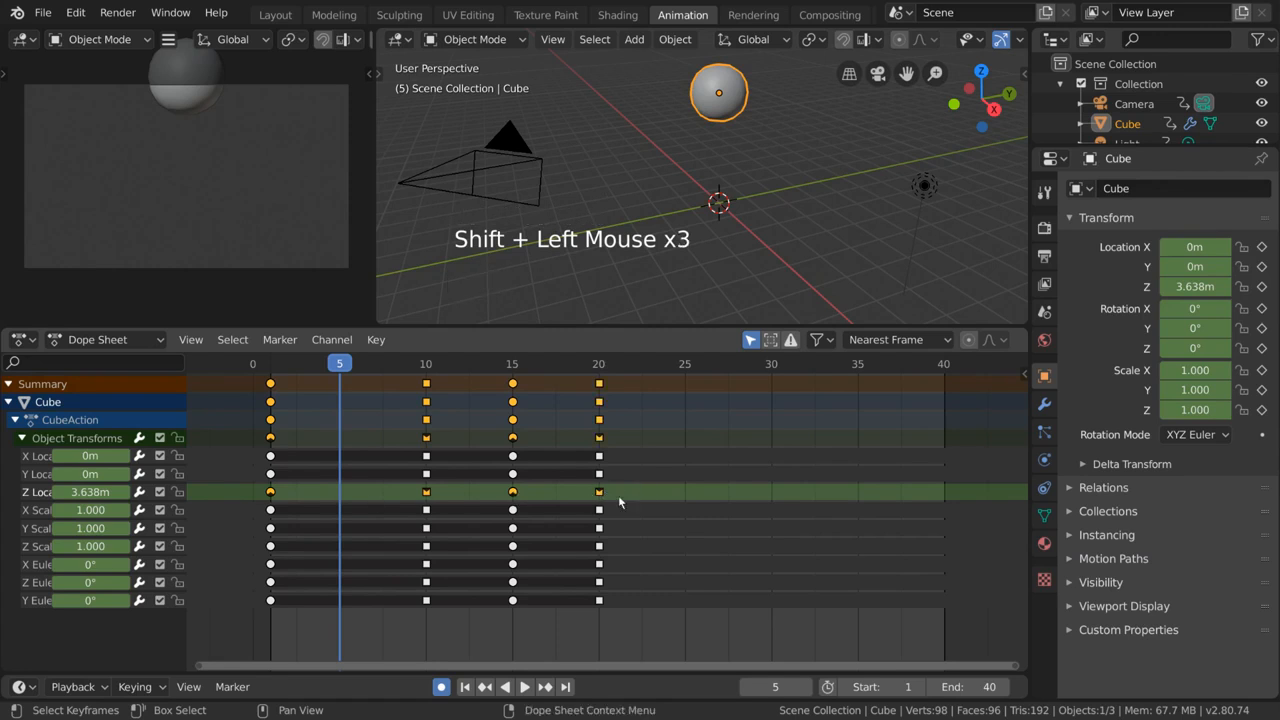
- Play and scrub the animation to compare the ball's motion with the curve extremes marked on the Z Location keyframes
scroll(300, 510, "up", 4)
middle_click_drag(300, 510, 328, 512)
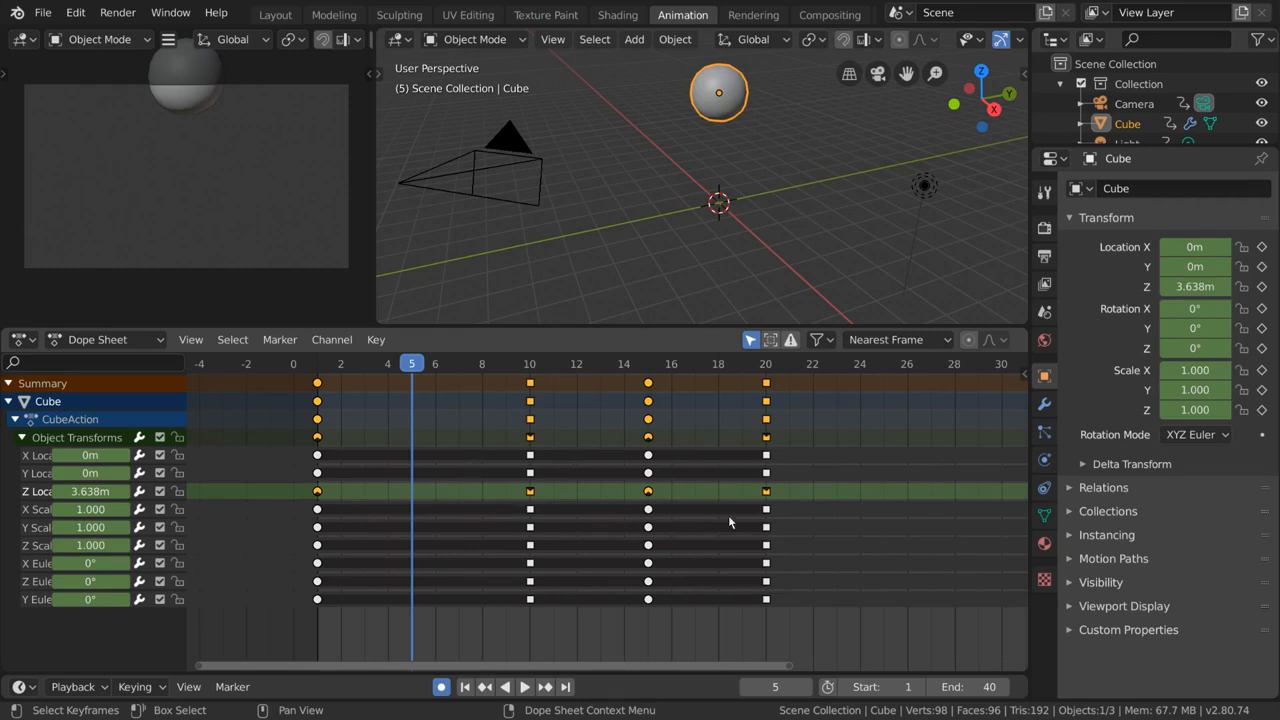
left_click(350, 366)
key("space")
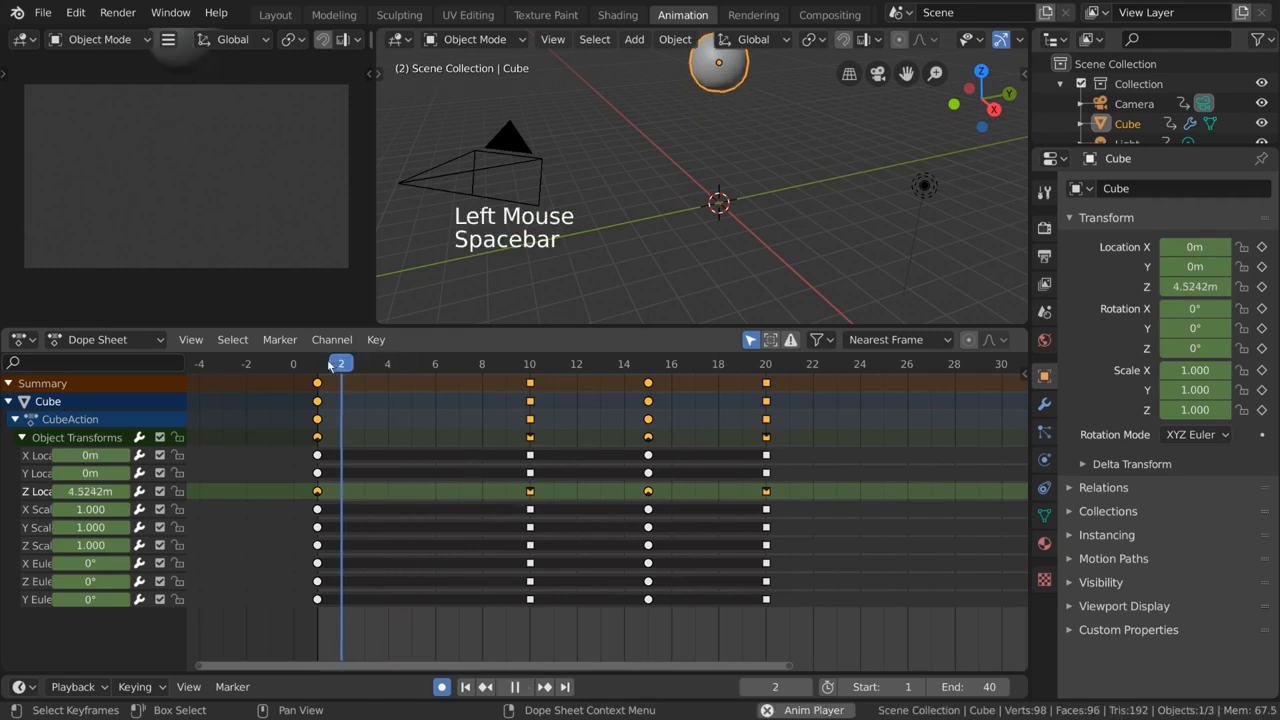
key("space")
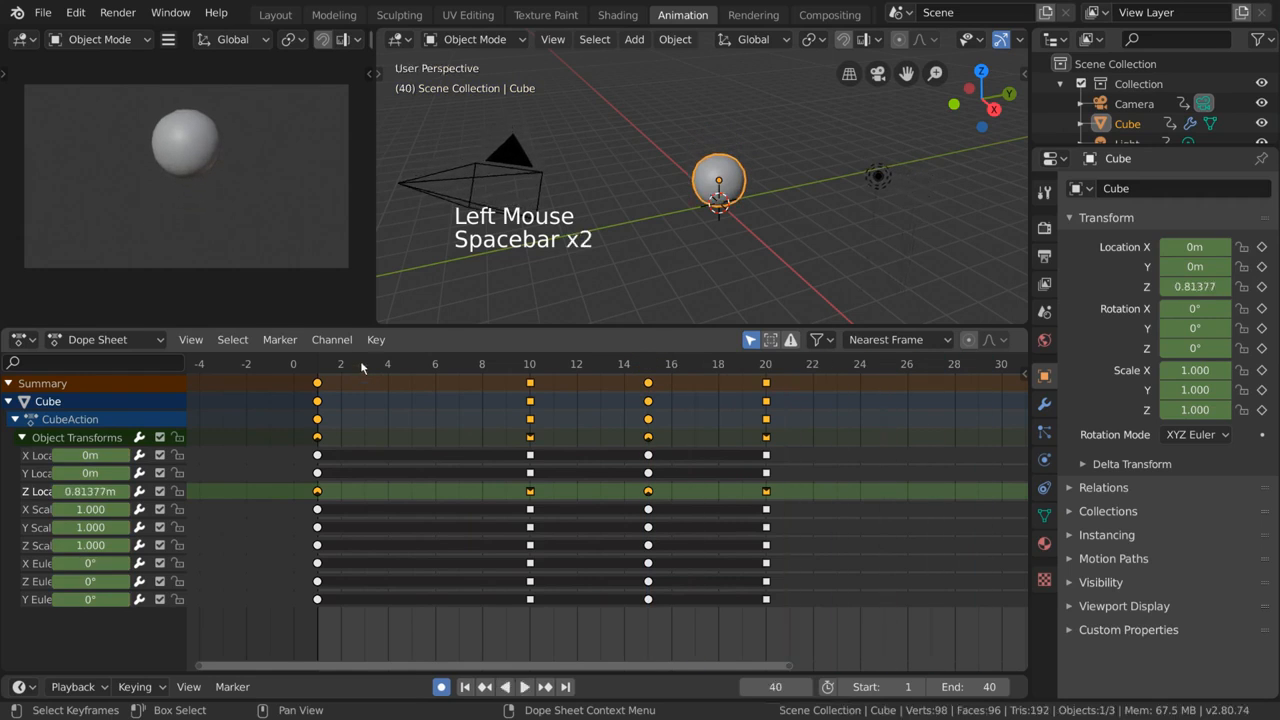
left_click_drag(360, 362, 260, 423)
key("space")
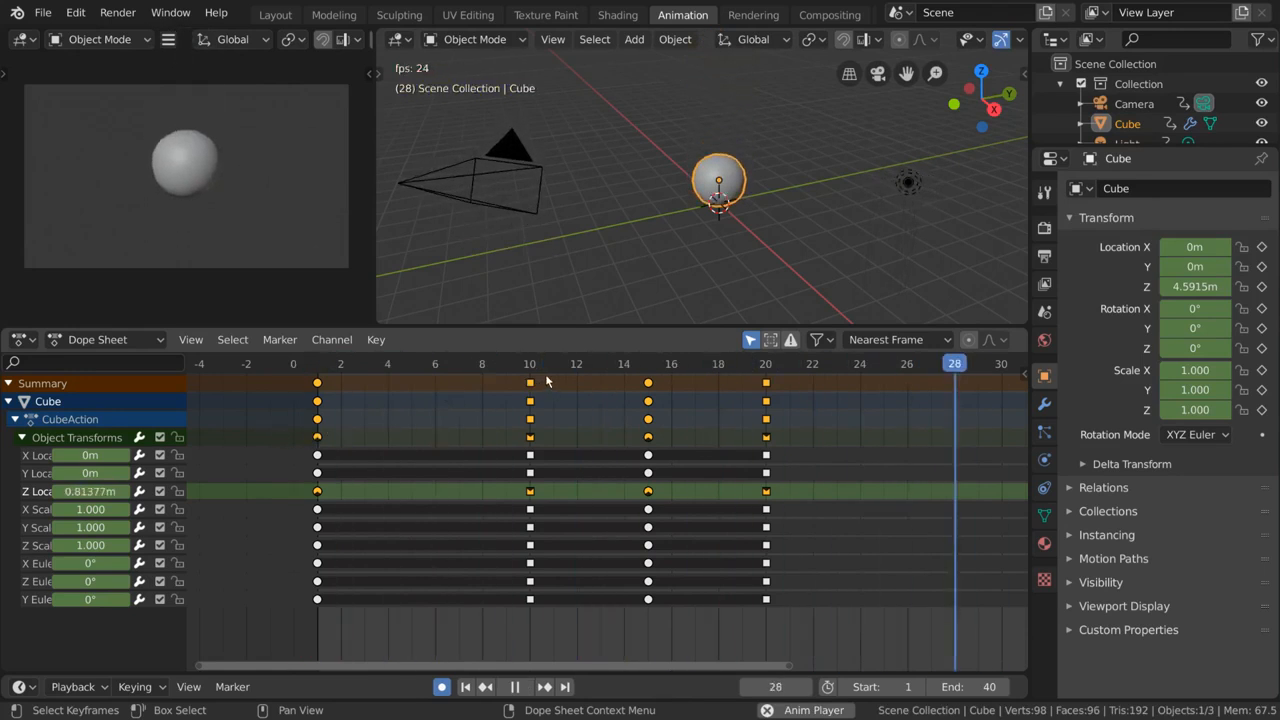
key("space")
left_click_drag(547, 365, 317, 381)
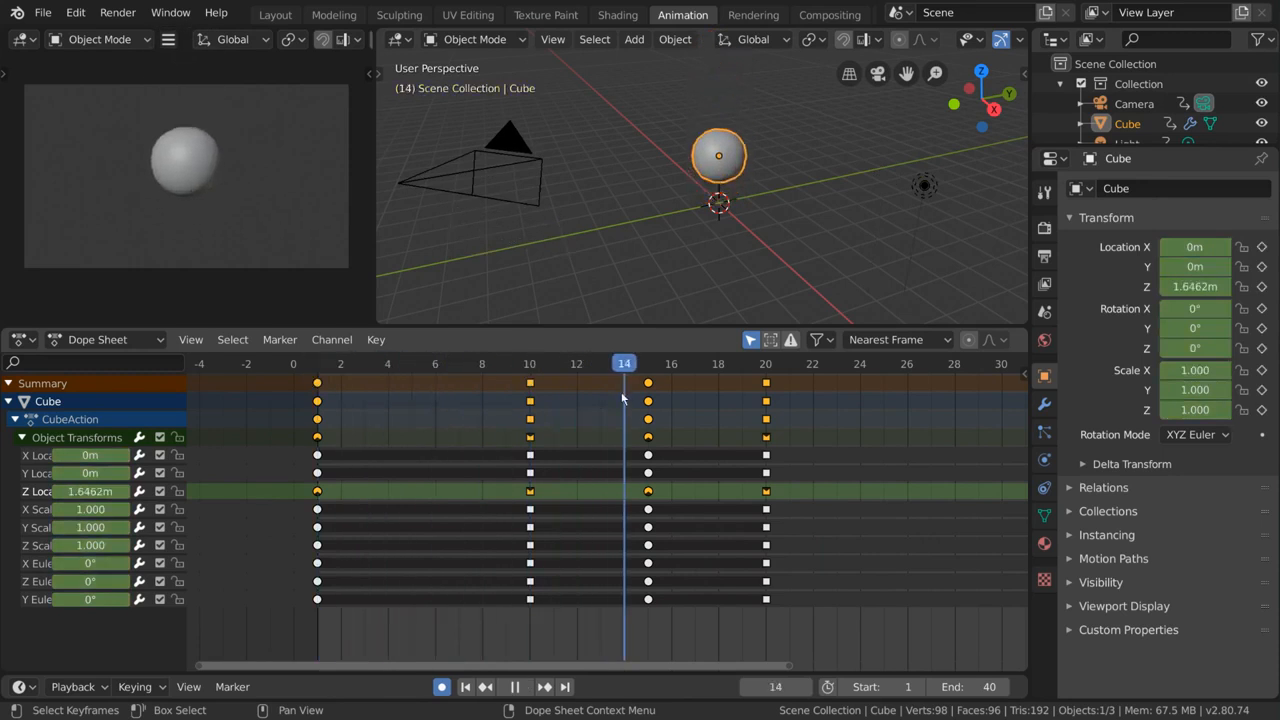
key("space")
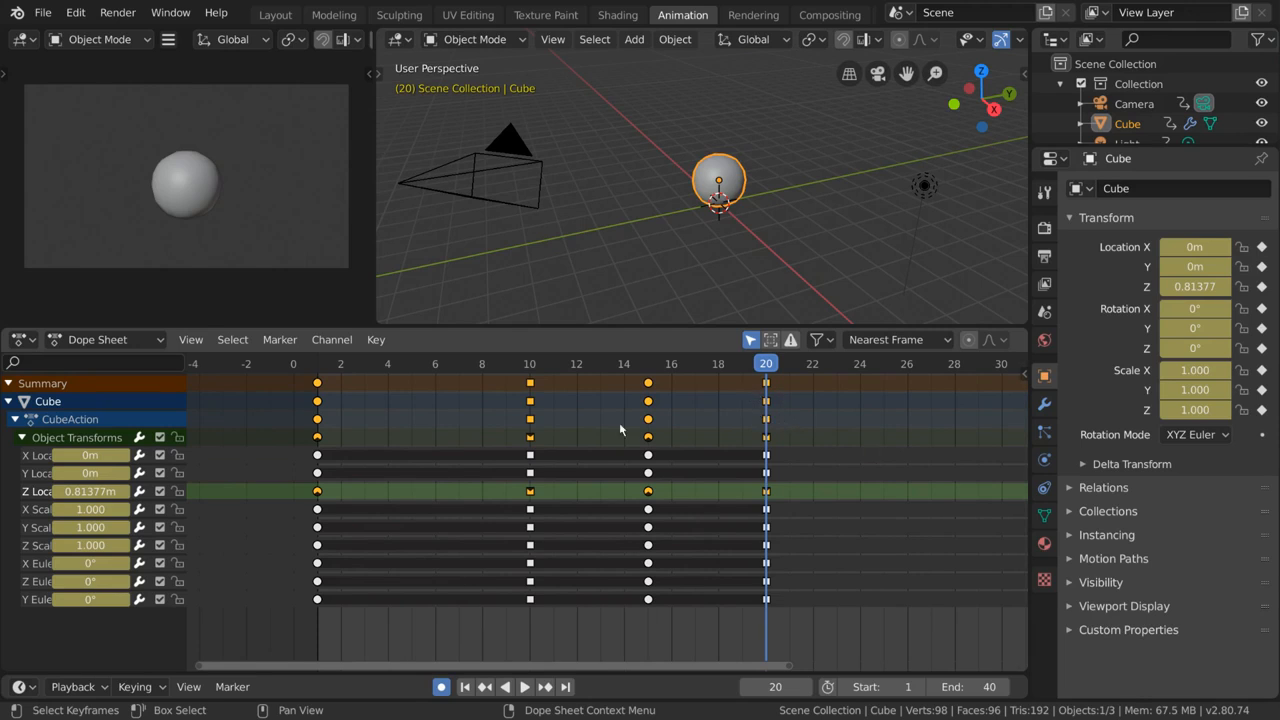
- Toggle between the Dope Sheet and the Graph Editor, finishing in the Graph Editor with the Z Location curve
left_click(190, 339)
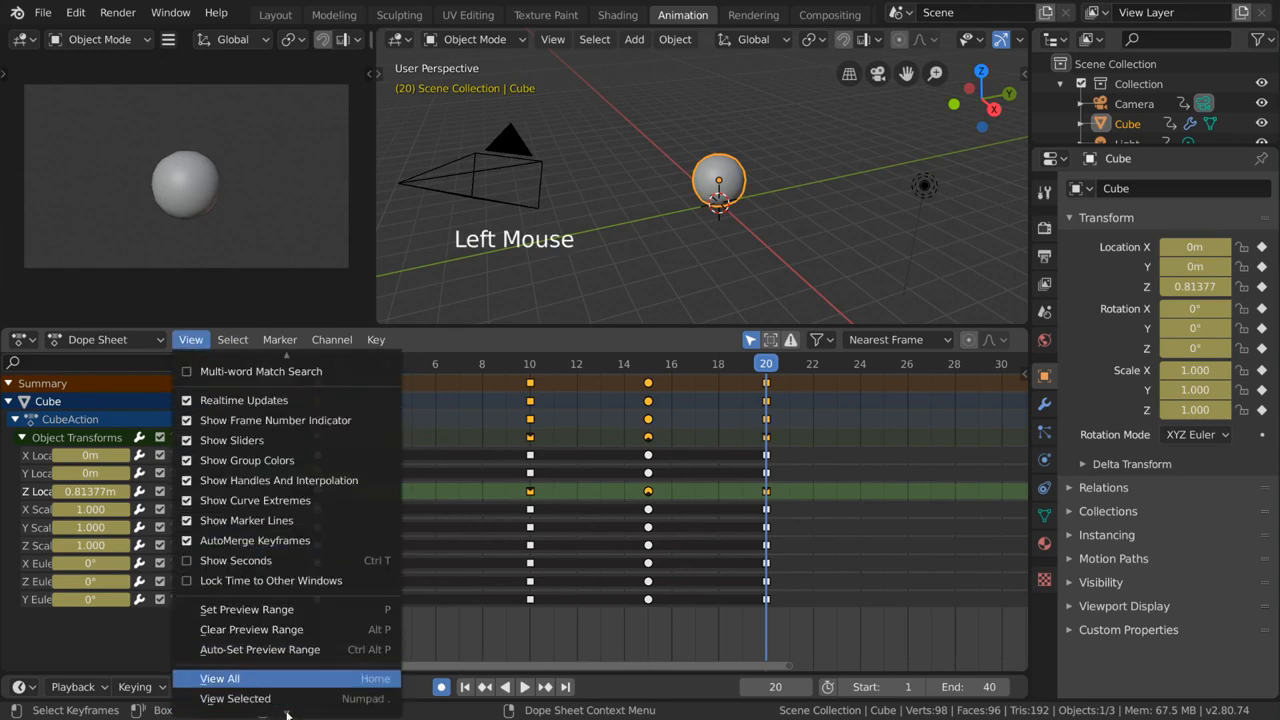
left_click(336, 674)
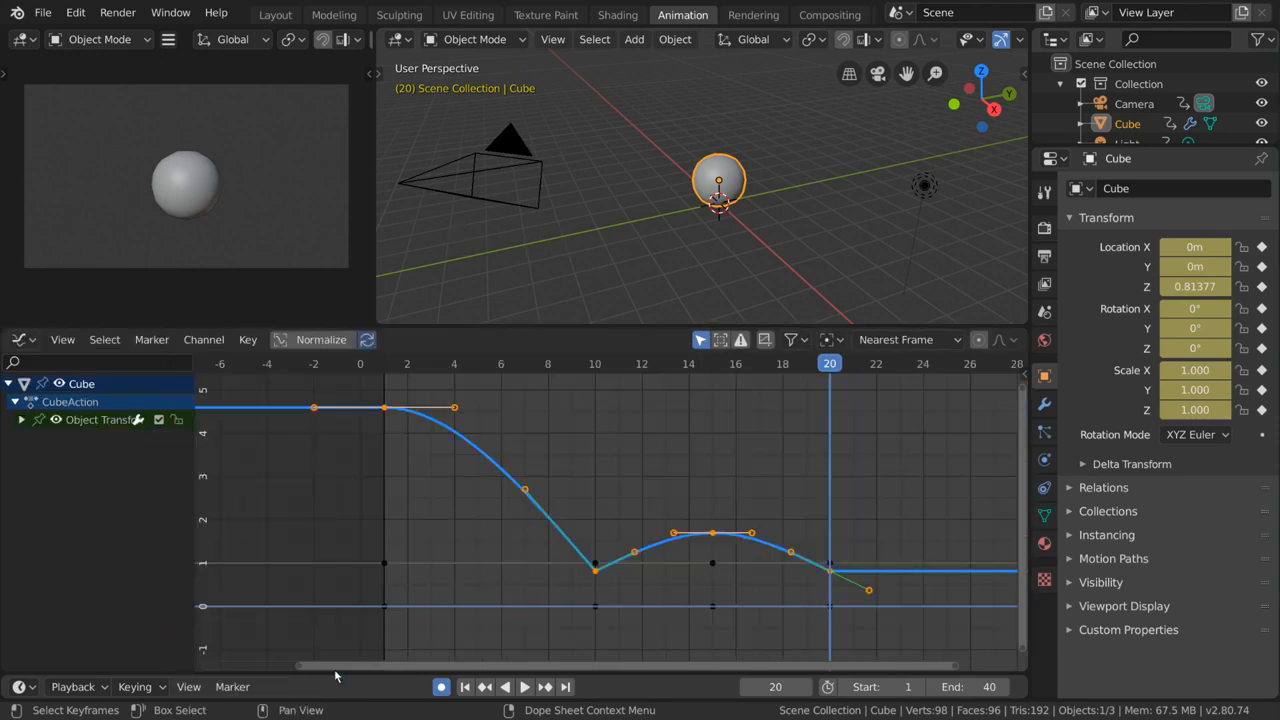
key("ctrl+Tab")
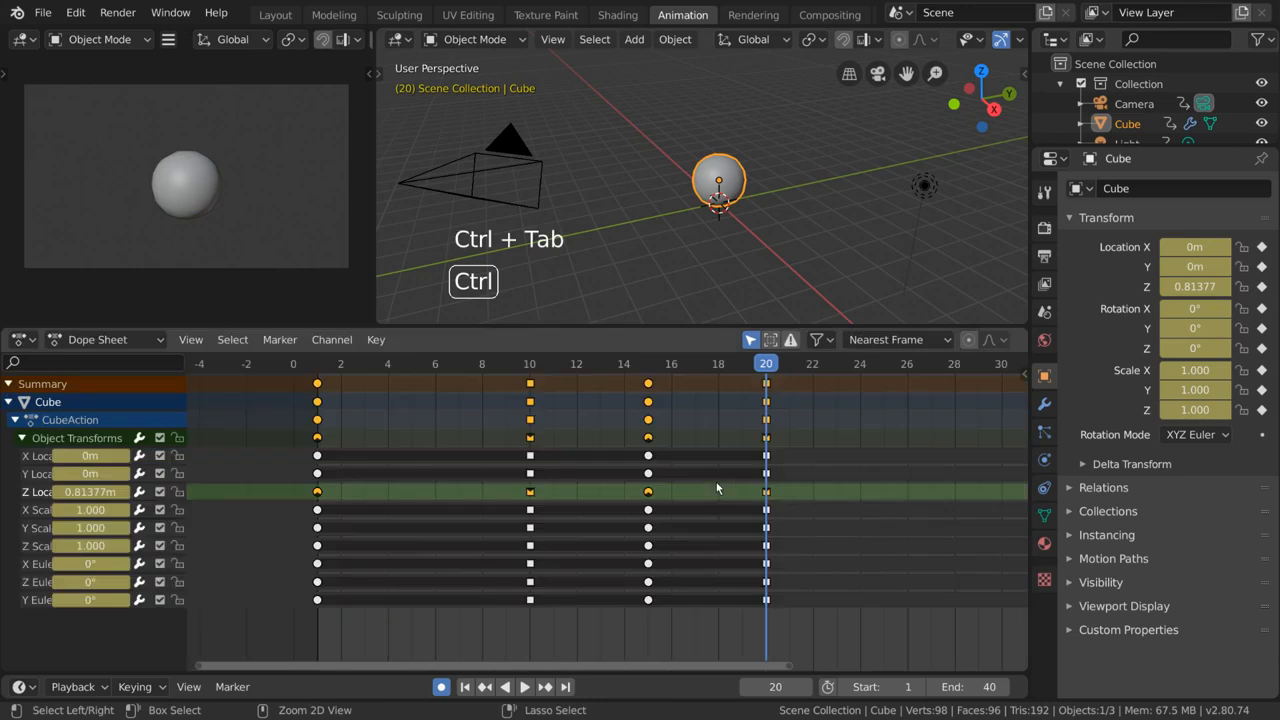
key("ctrl+Tab")
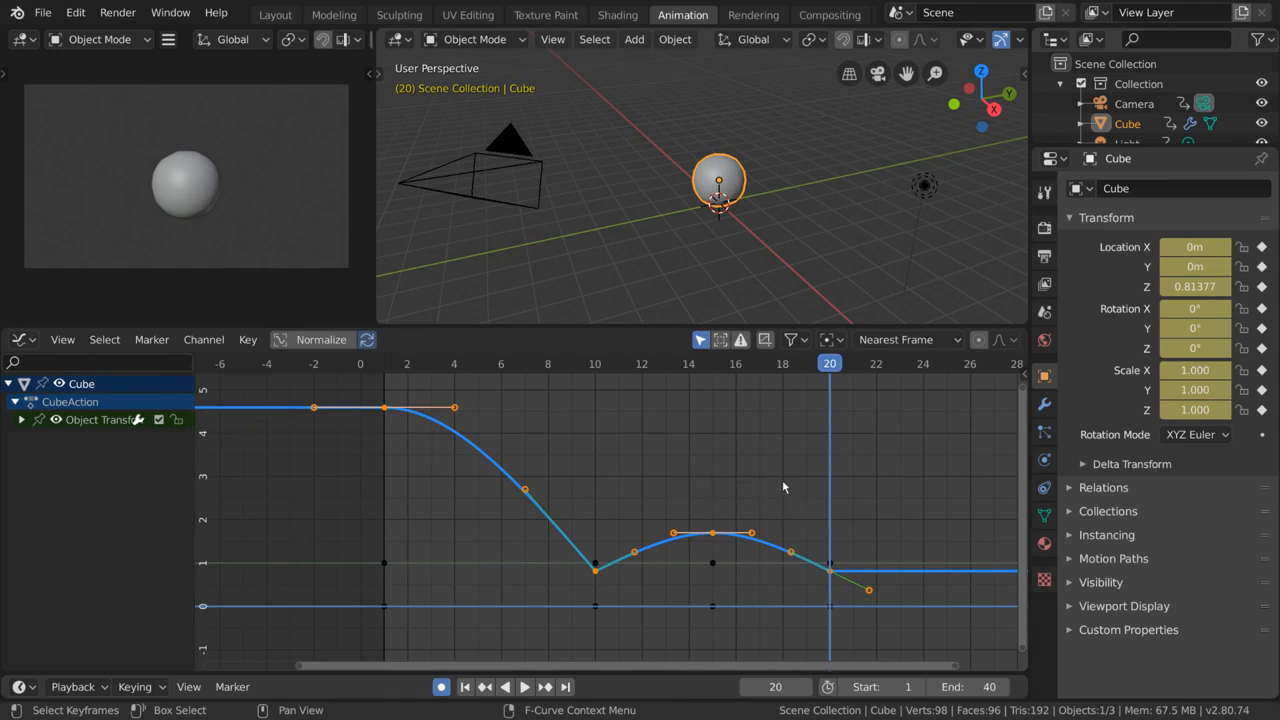
- Select the Z Location keyframe at frame 15 in the Graph Editor and try moving it
left_click(714, 538)
key("g")
right_click(645, 552)
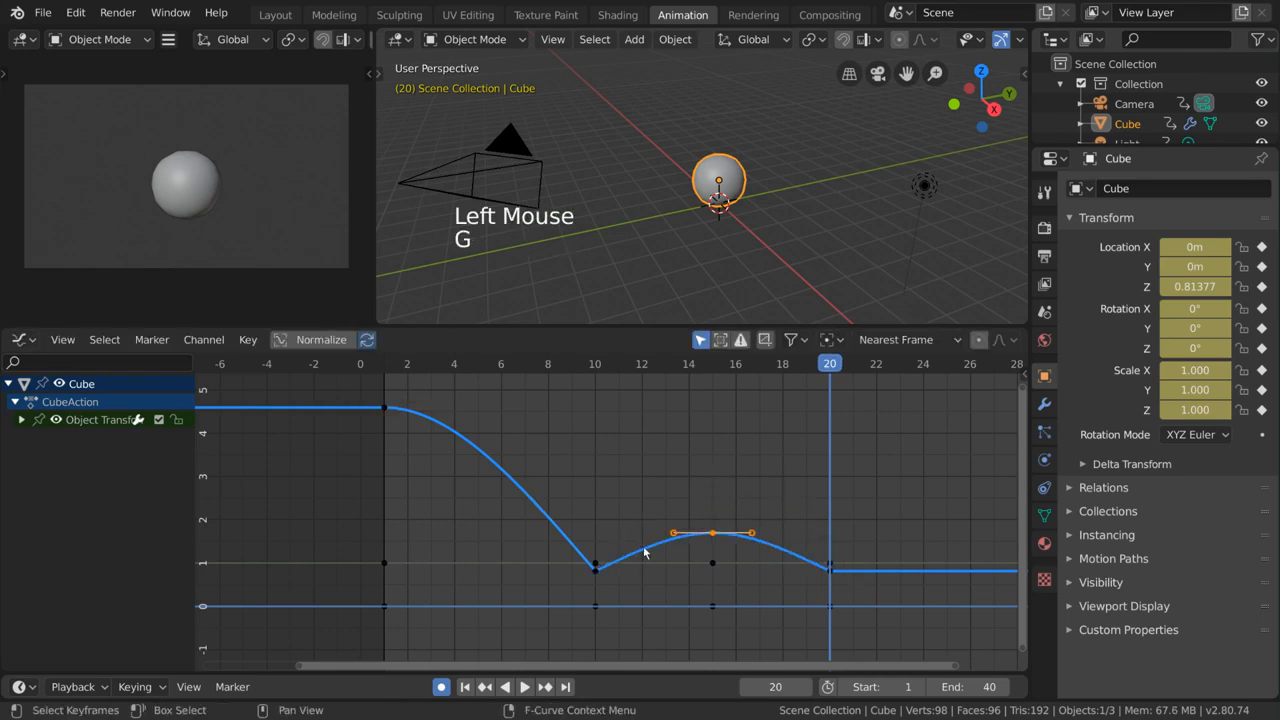
- Select the Z Location keyframes at frames 10 and 1 in turn and try moving each one
left_click(595, 568)
key("g")
right_click(500, 490)
left_click(385, 408)
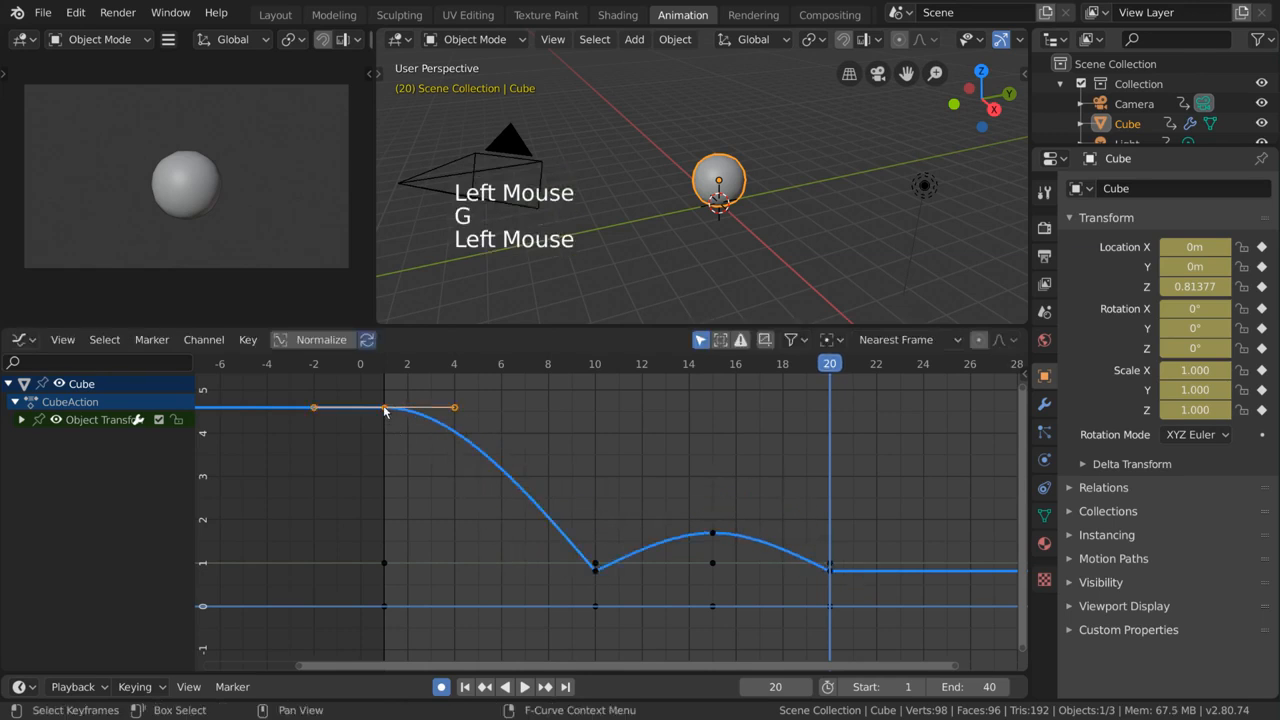
key("g")
right_click(428, 552)
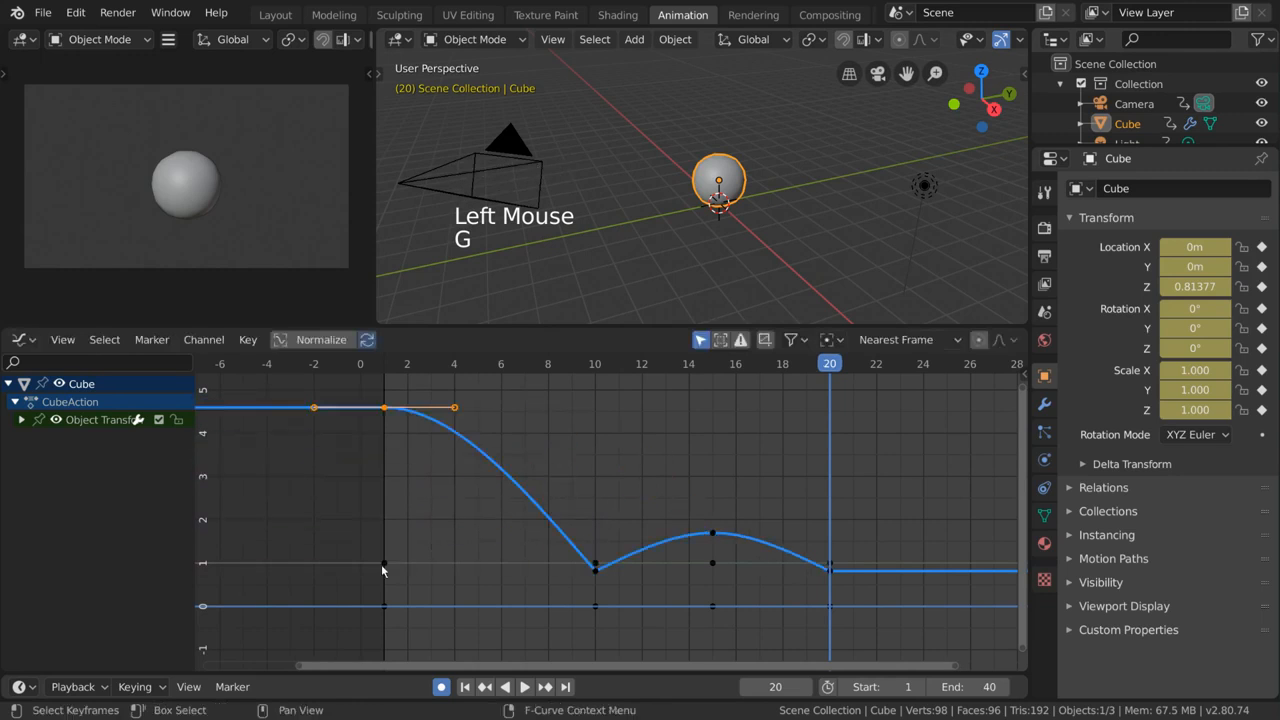
- Select every channel's keyframe at frame 1 in the Graph Editor and try moving them together
left_click(381, 564, "alt")
key("g")
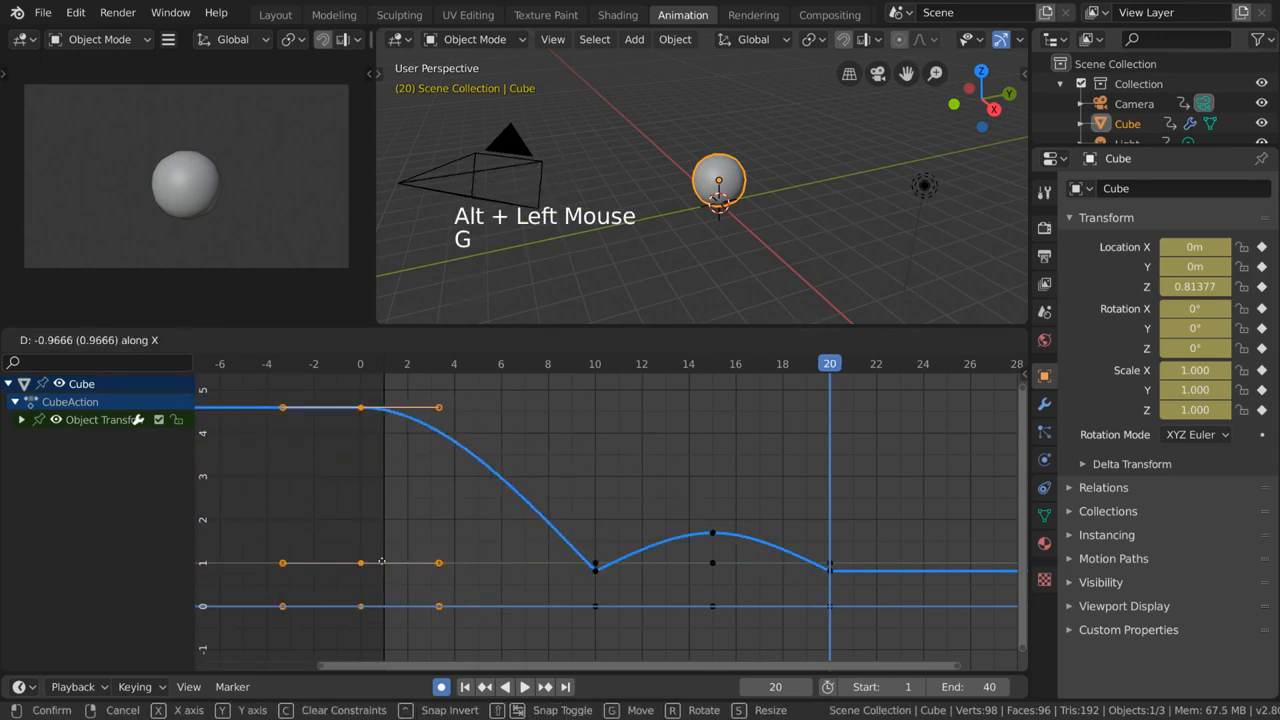
right_click(400, 534)
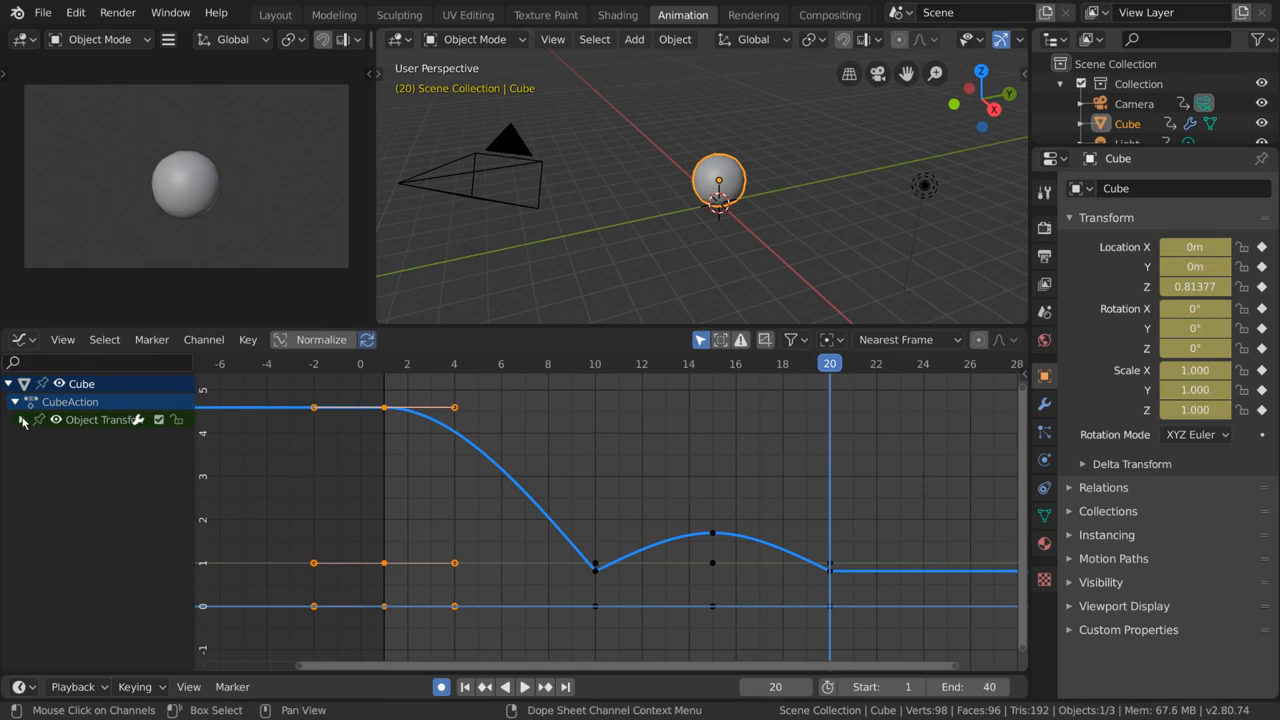
- Expand the Object Transforms channels and, in the Dope Sheet, try scaling and moving all keyframes
left_click(22, 421)
key("ctrl+Tab")
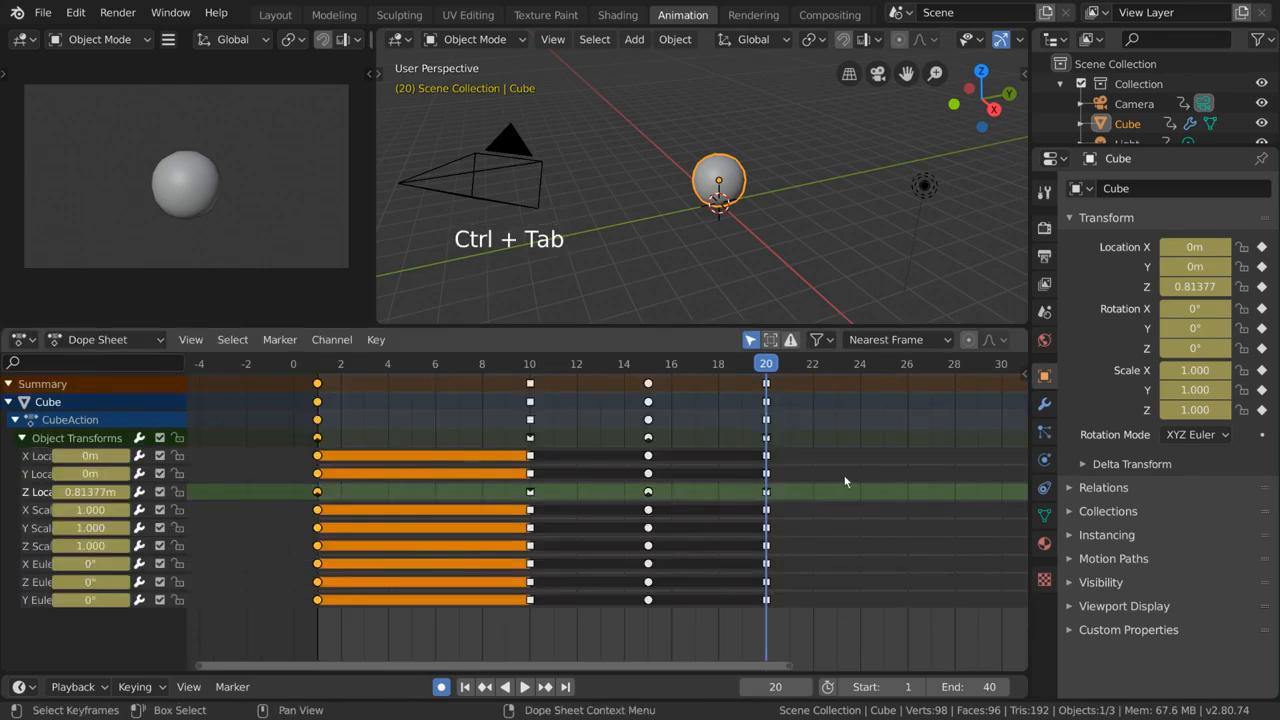
key("a")
key("s")
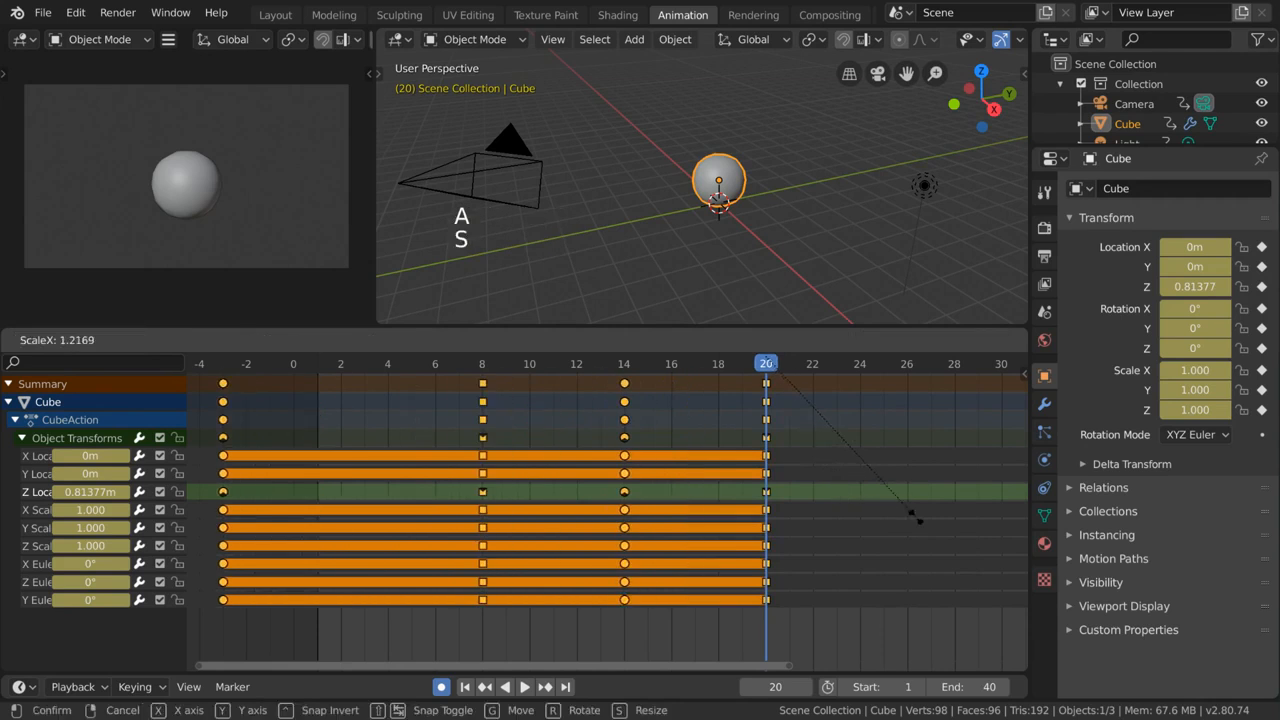
right_click(853, 518)
key("g")
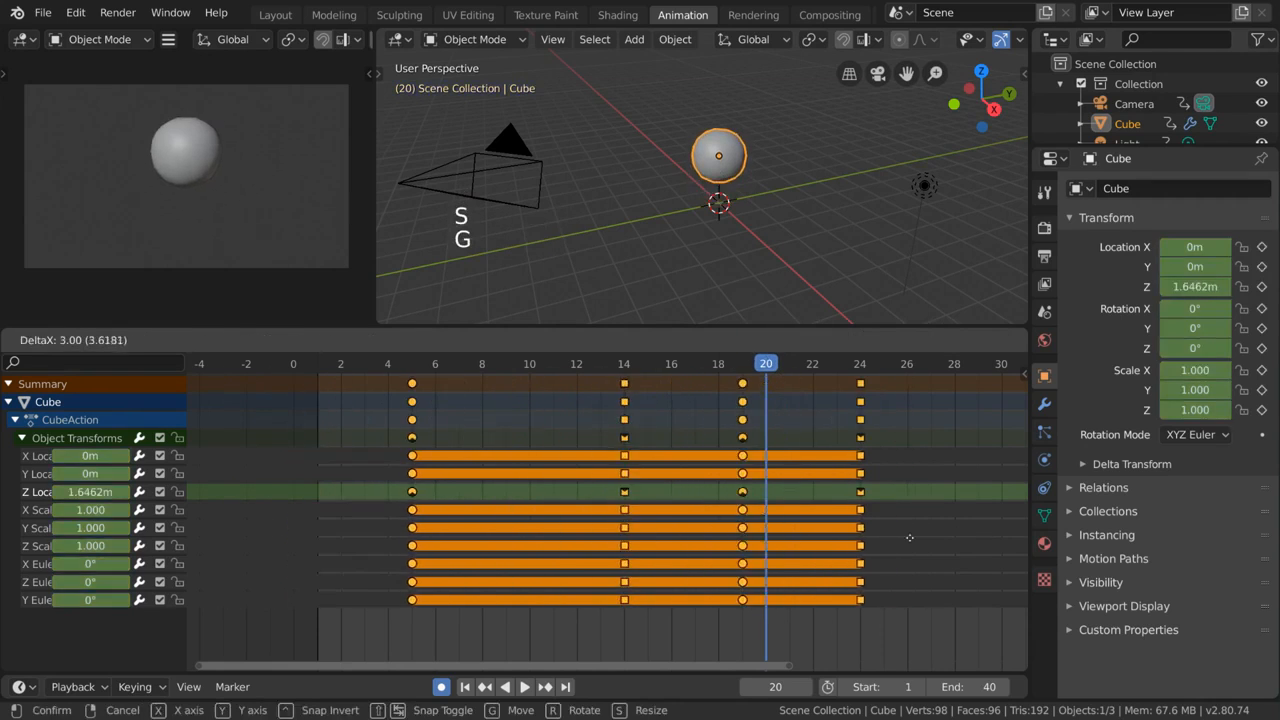
right_click(744, 505)
- Return to the Graph Editor, select only the Z Location keyframe at frame 15, and toggle the editor view again
key("ctrl+Tab")
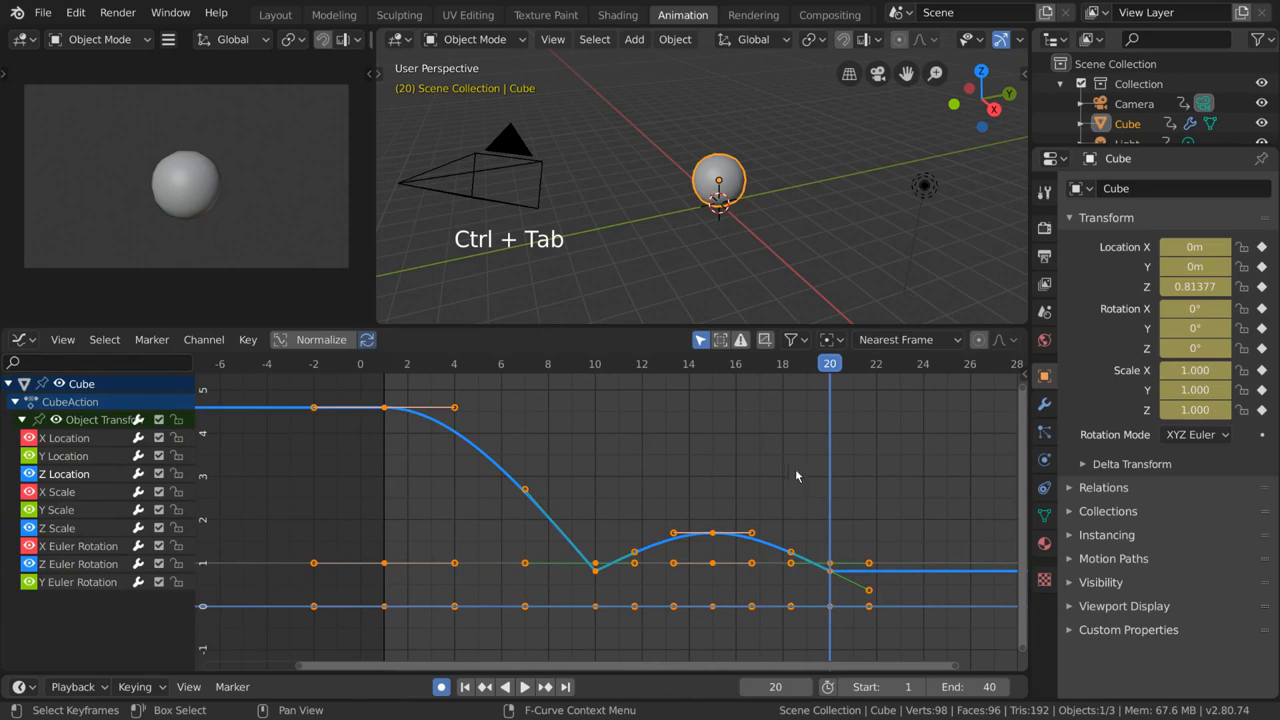
left_click(716, 535)
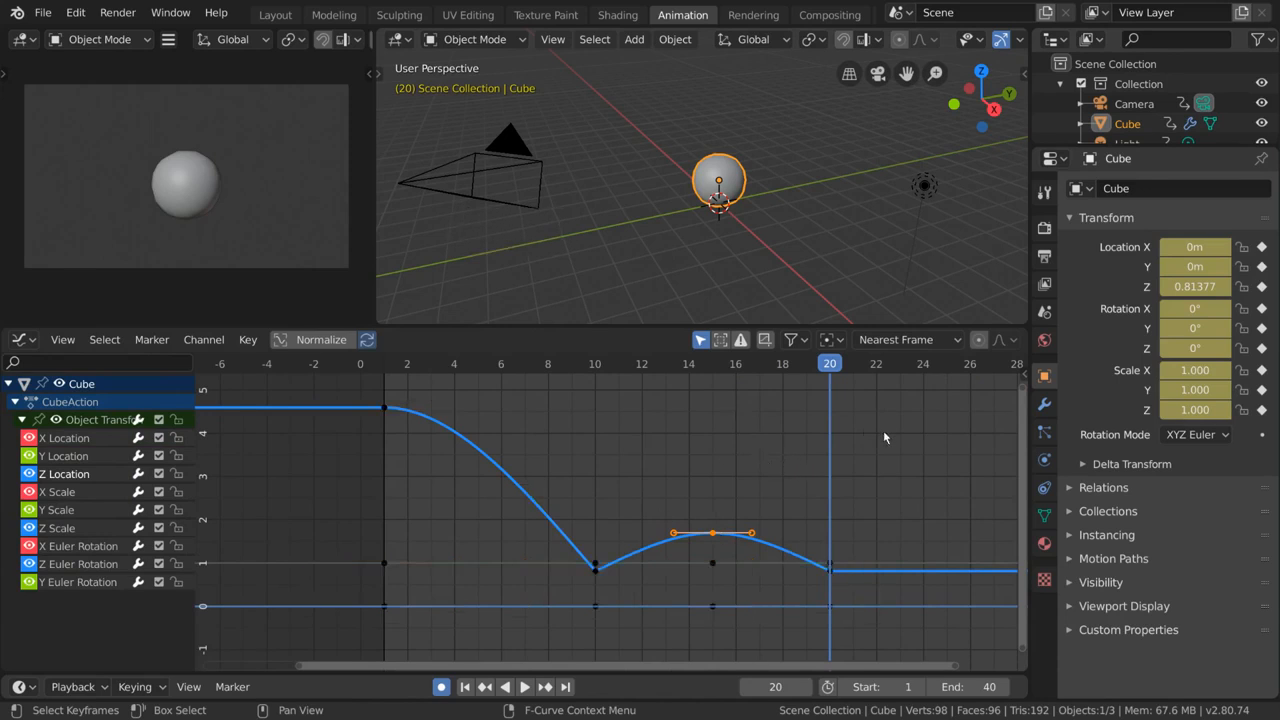
key("ctrl+Tab")
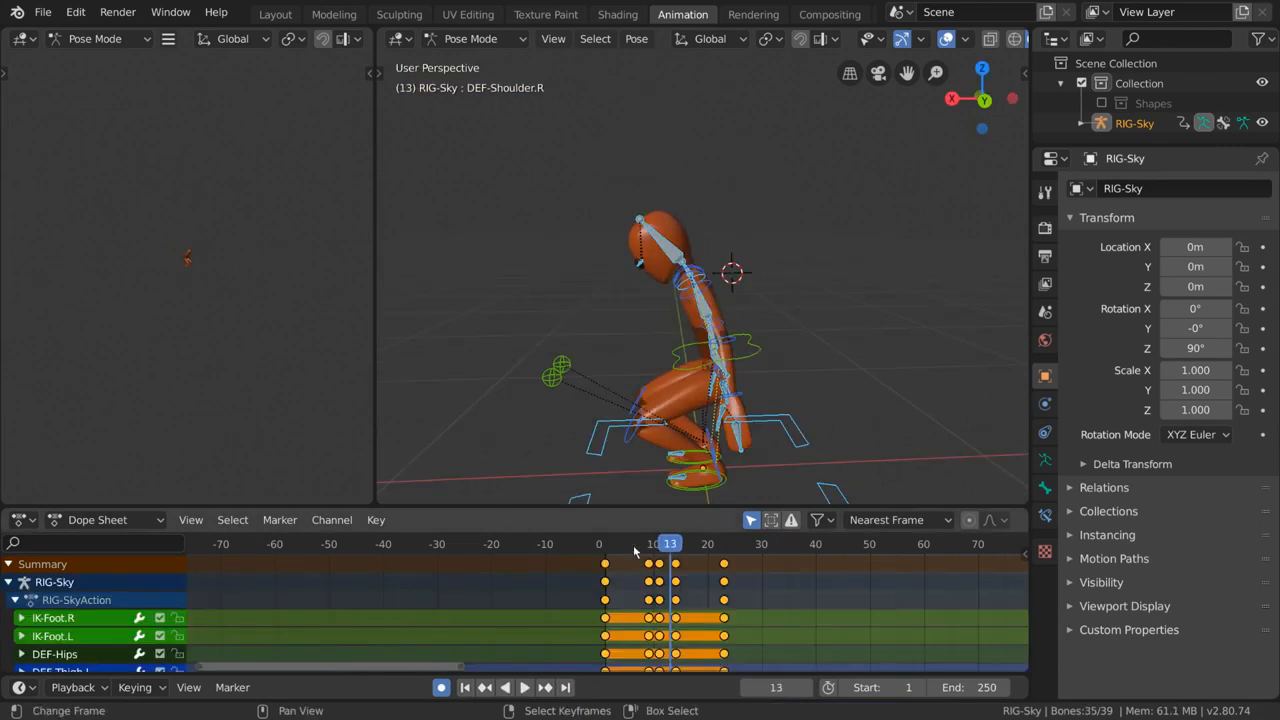
- Scrub the RIG-Sky animation to frame 25 and move all its keyframes about 16 frames forward in the Dope Sheet
left_click_drag(633, 545, 737, 545)
key("g")
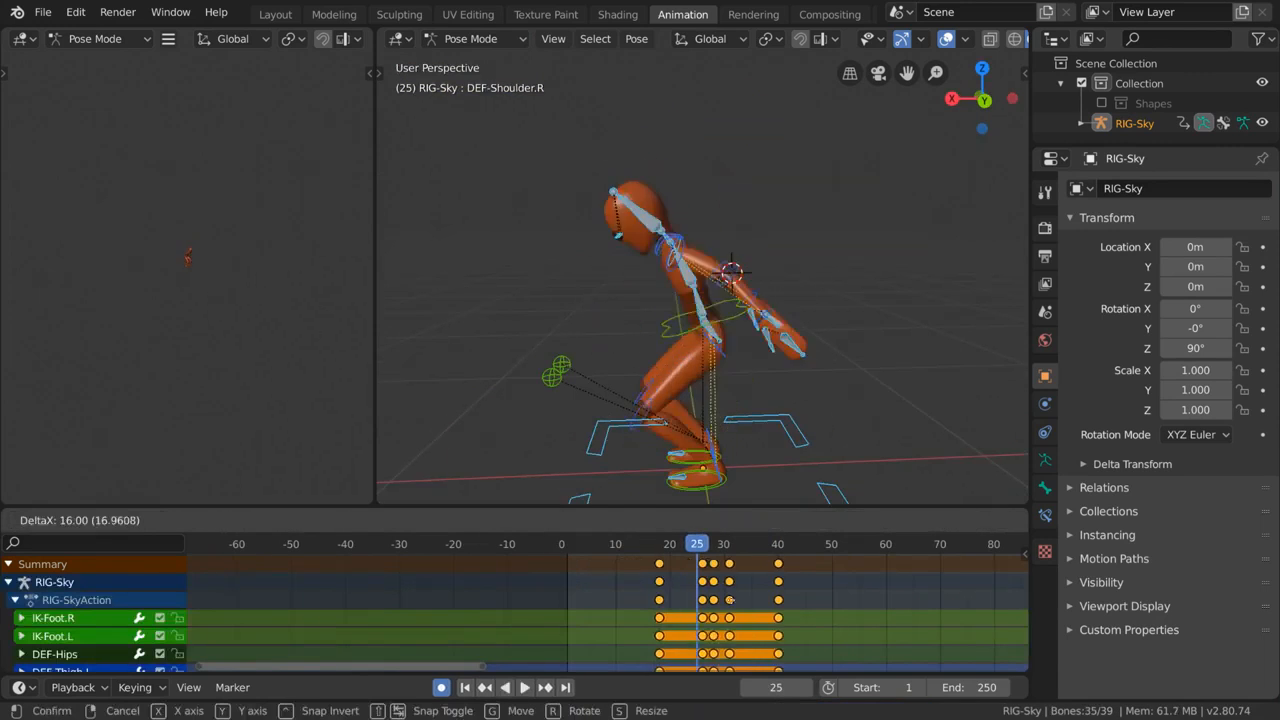